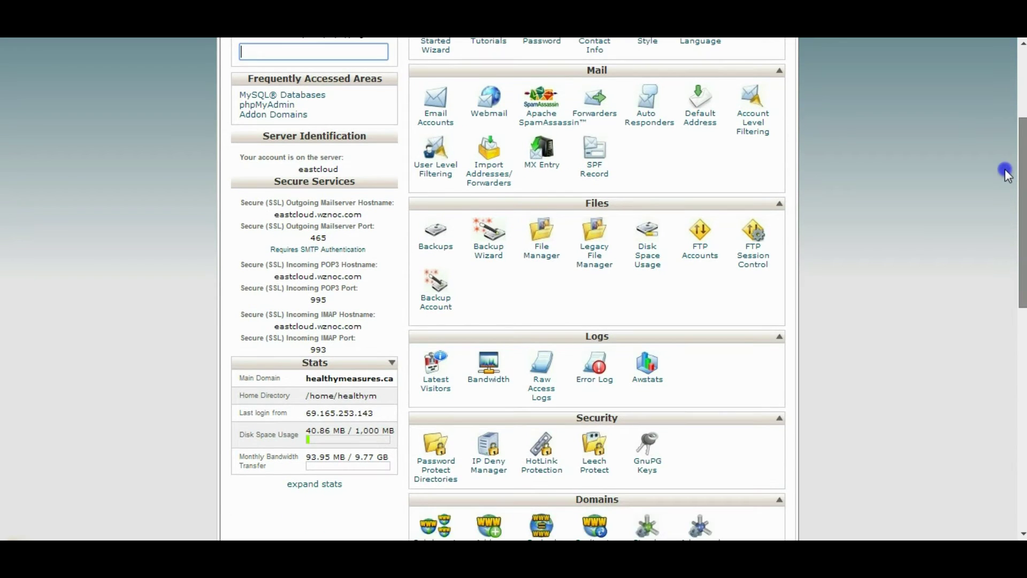
Step: Open Softaculous's WordPress overview page, showing version 3.9.1 and the existing installation
{"action": "scroll", "coordinate": [1012, 265], "scroll_direction": "down", "scroll_amount": 3}
{"action": "scroll", "coordinate": [1012, 264], "scroll_direction": "down", "scroll_amount": 10}
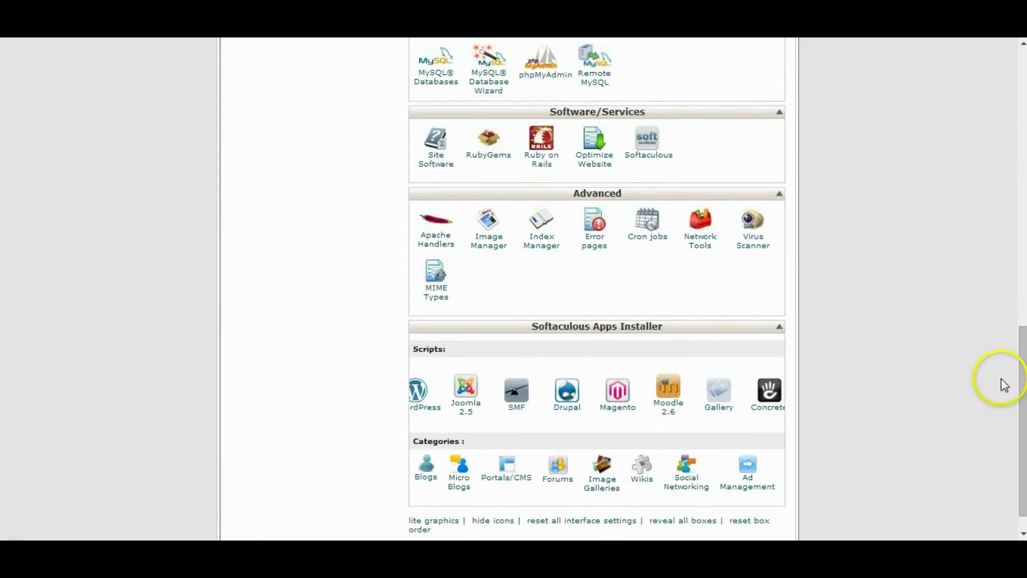
{"action": "left_click_drag", "start_coordinate": [1021, 389], "coordinate": [1022, 395]}
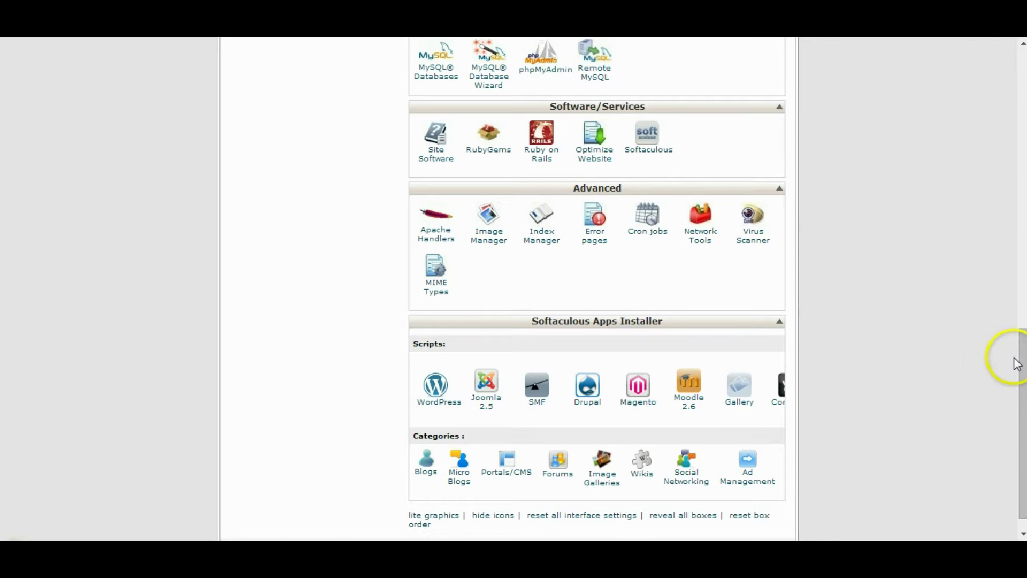
{"action": "left_click_drag", "start_coordinate": [1019, 355], "coordinate": [1019, 335]}
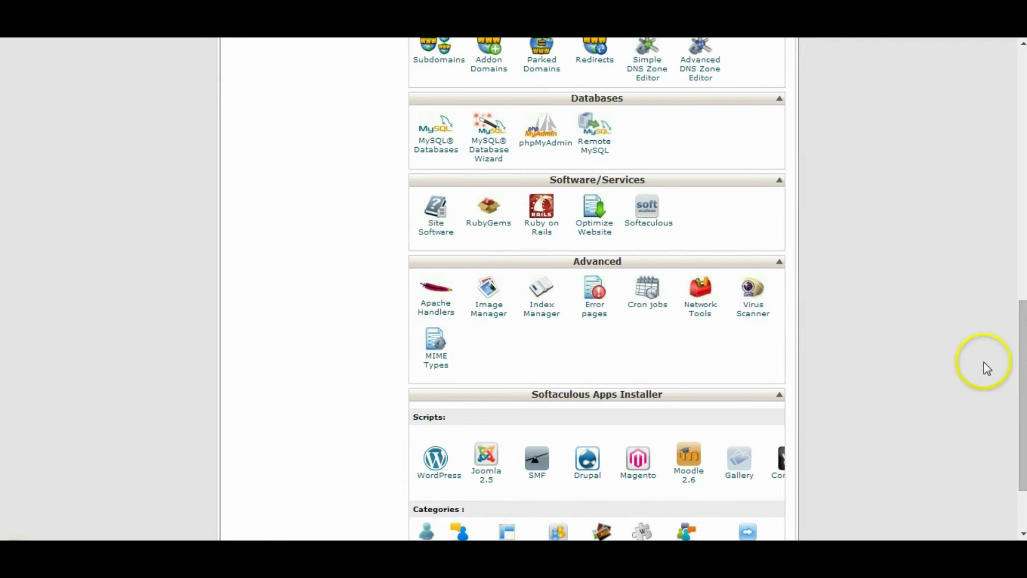
{"action": "left_click_drag", "start_coordinate": [1021, 349], "coordinate": [1020, 375]}
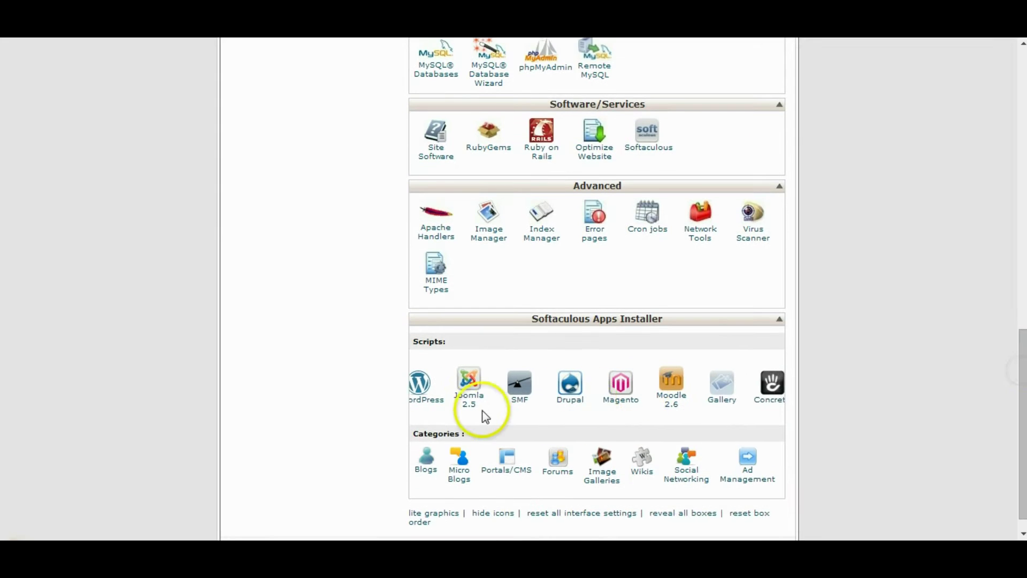
{"action": "left_click", "coordinate": [439, 406]}
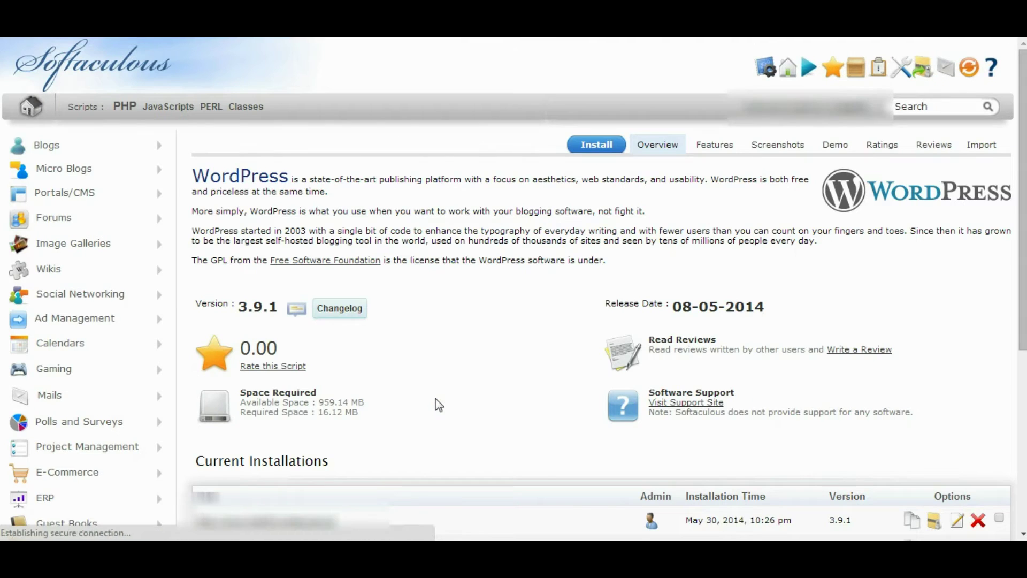
{"action": "left_click", "coordinate": [473, 389]}
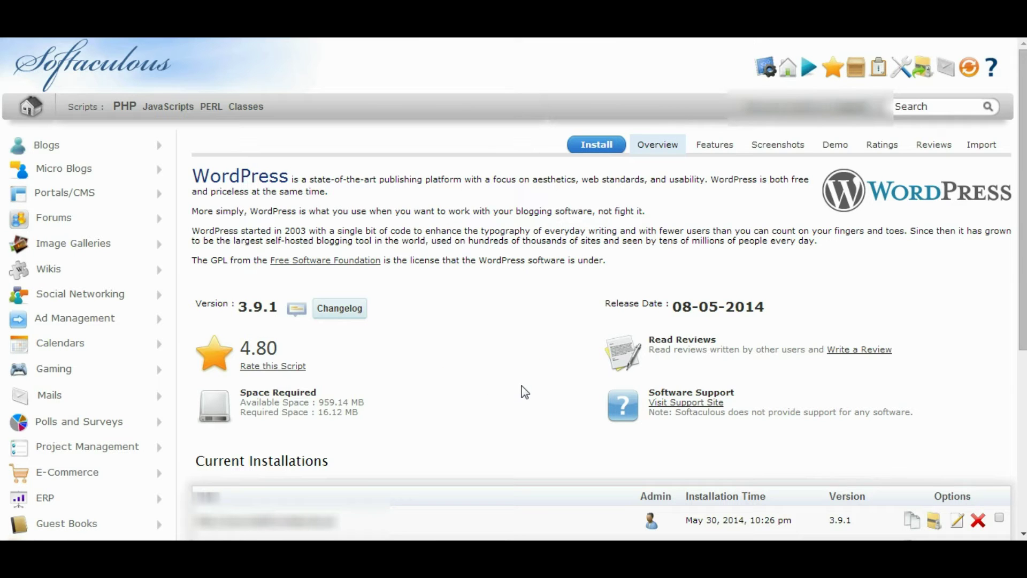
{"action": "left_click", "coordinate": [924, 231]}
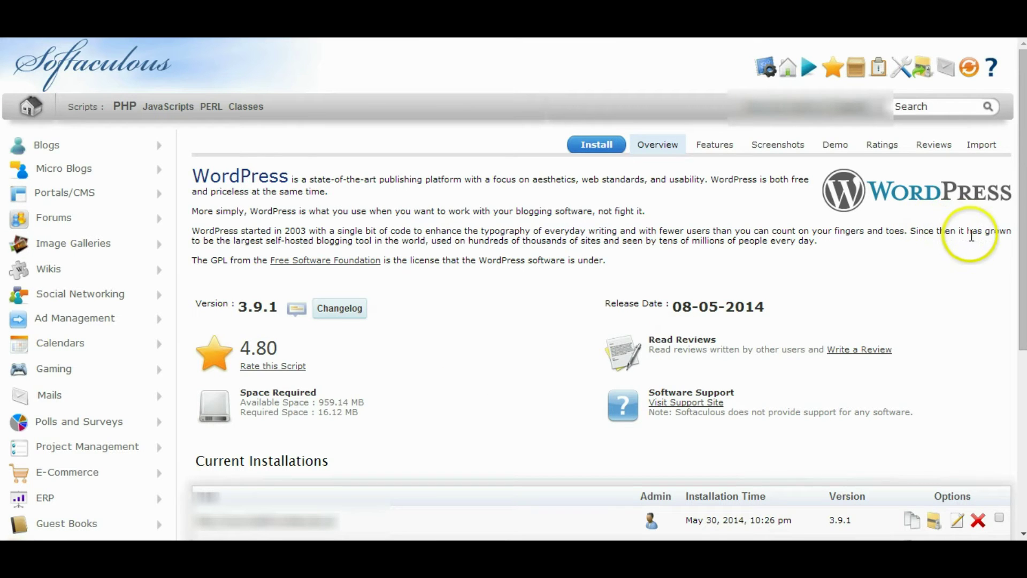
{"action": "left_click", "coordinate": [604, 145]}
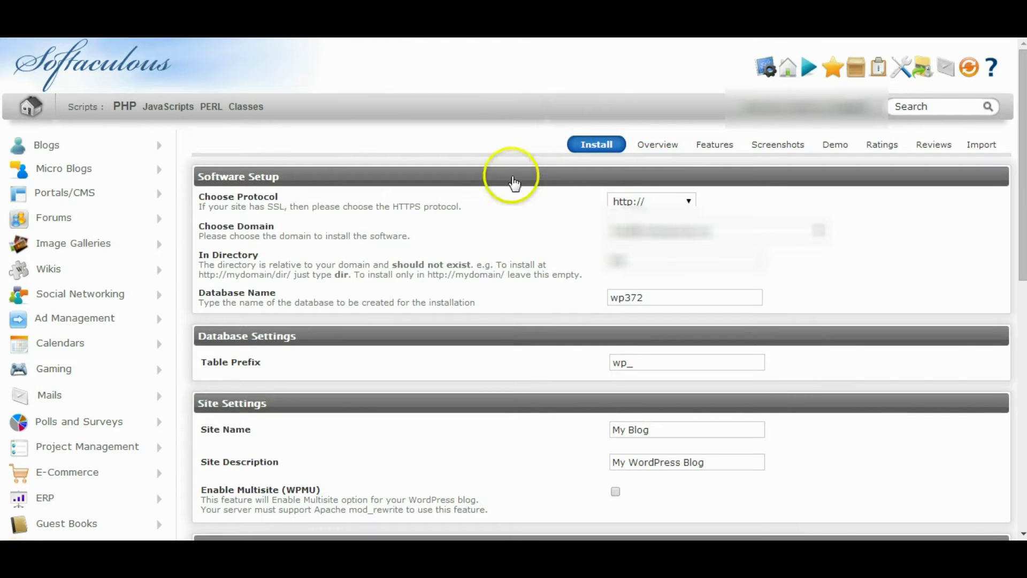
{"action": "left_click", "coordinate": [656, 195]}
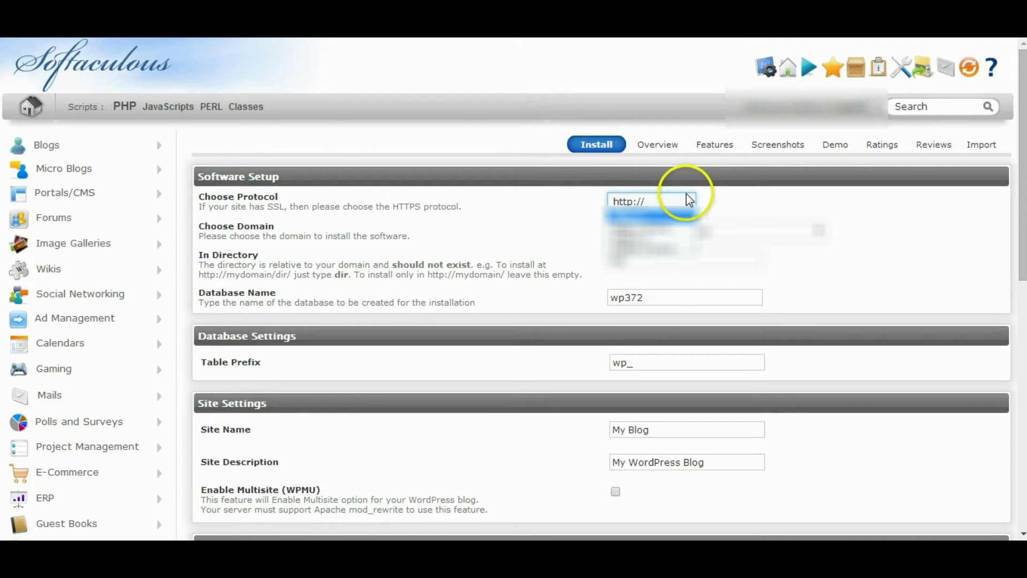
{"action": "left_click", "coordinate": [680, 198]}
{"action": "left_click", "coordinate": [683, 200]}
{"action": "left_click", "coordinate": [674, 225]}
Step: Choose the domain chmakawarthalakes.ca and clear the install directory so WordPress installs at root
{"action": "left_click", "coordinate": [752, 202]}
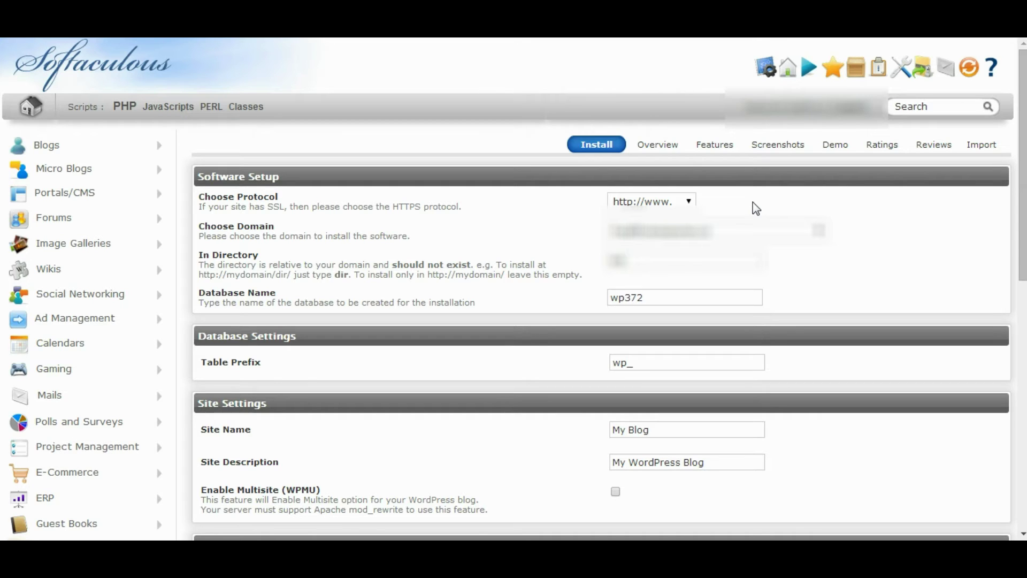
{"action": "left_click", "coordinate": [828, 238]}
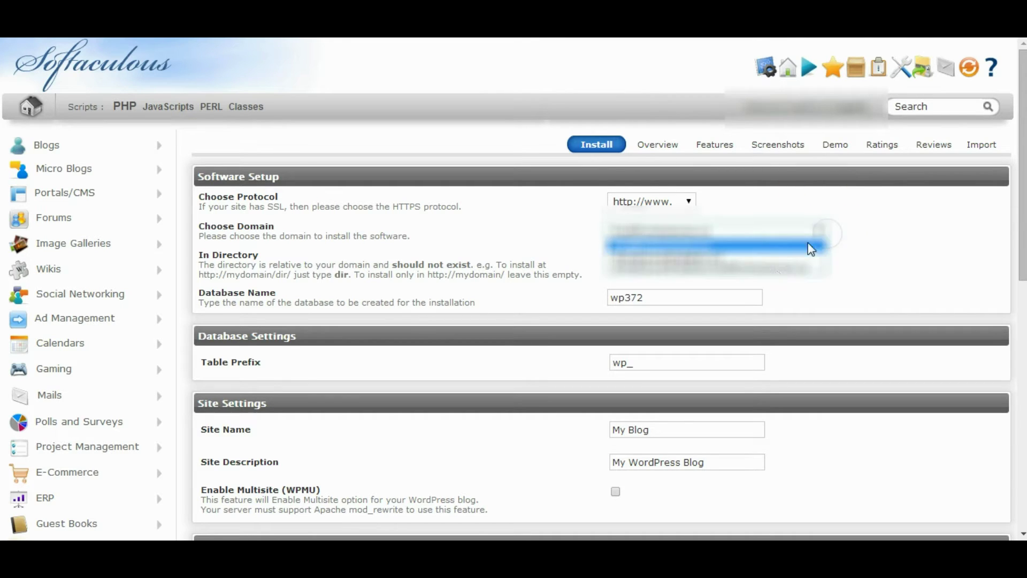
{"action": "left_click", "coordinate": [777, 263]}
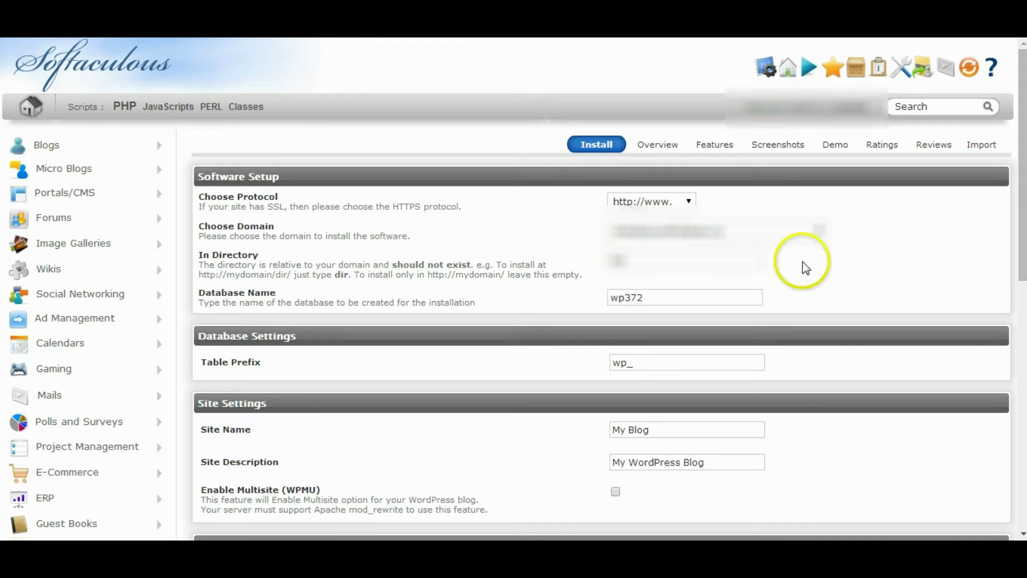
{"action": "left_click", "coordinate": [689, 263]}
{"action": "key", "text": "BackSpace"}
{"action": "key", "text": "BackSpace"}
{"action": "key", "text": "BackSpace"}
{"action": "left_click", "coordinate": [798, 264]}
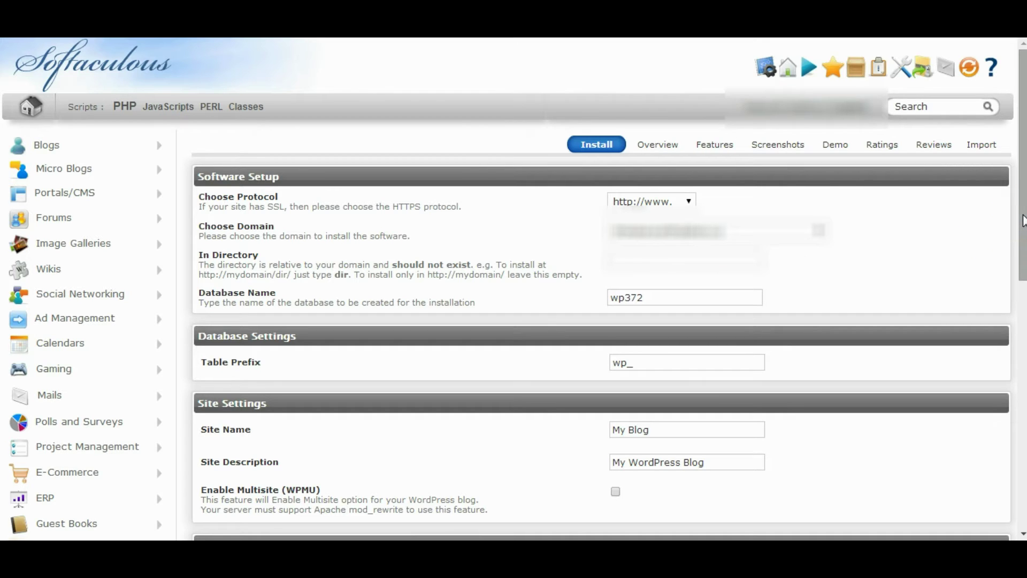
{"action": "left_click", "coordinate": [688, 272]}
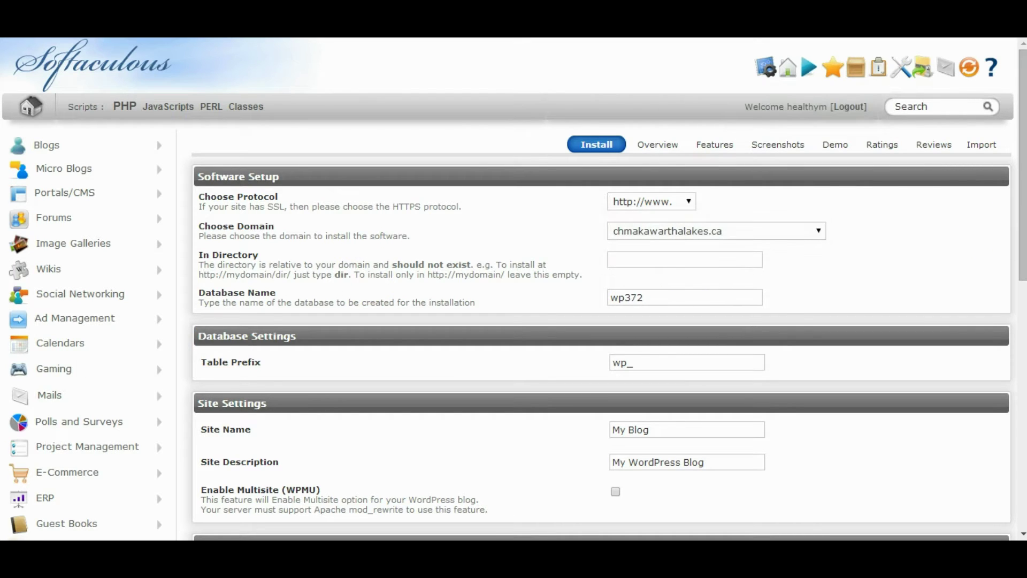
Step: Name the site 'CHMA Kawartha' with the description 'CHMA Kawartha's Blog'
{"action": "scroll", "coordinate": [811, 255], "scroll_direction": "down", "scroll_amount": 5}
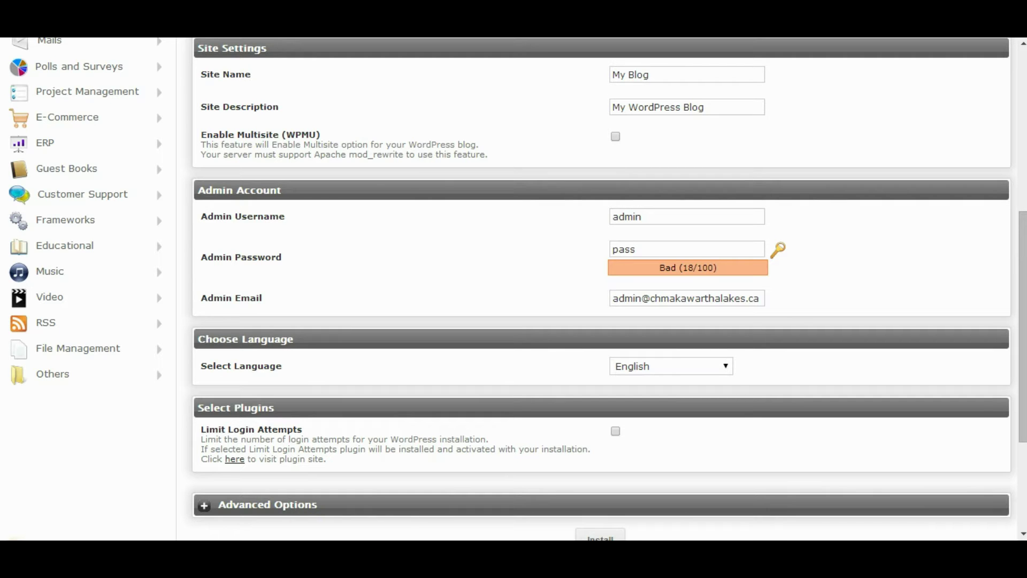
{"action": "mouse_move", "coordinate": [346, 559]}
{"action": "left_click", "coordinate": [674, 83]}
{"action": "key", "text": "ctrl+a"}
{"action": "type", "text": "CH"}
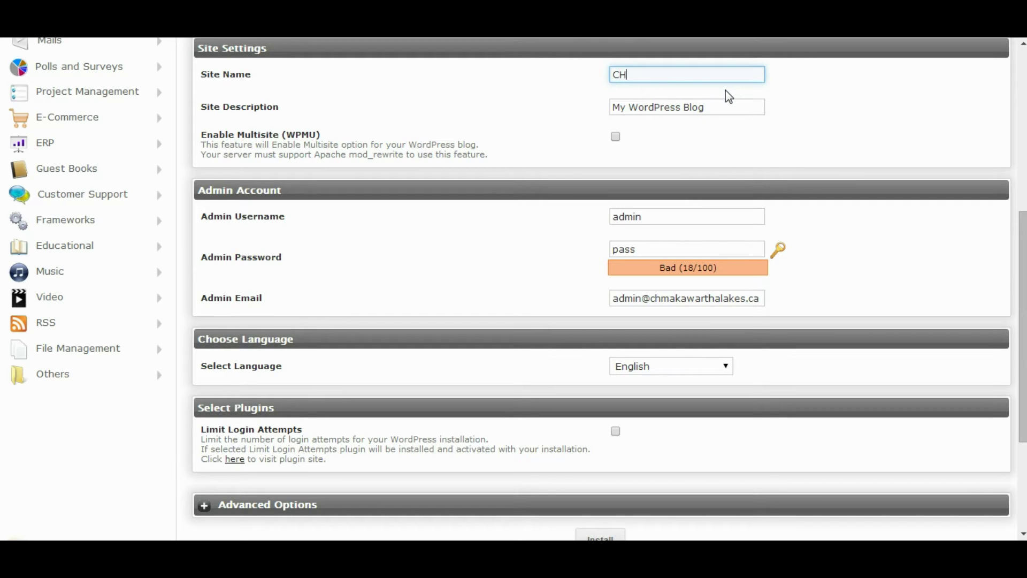
{"action": "type", "text": "MA Kawartha"}
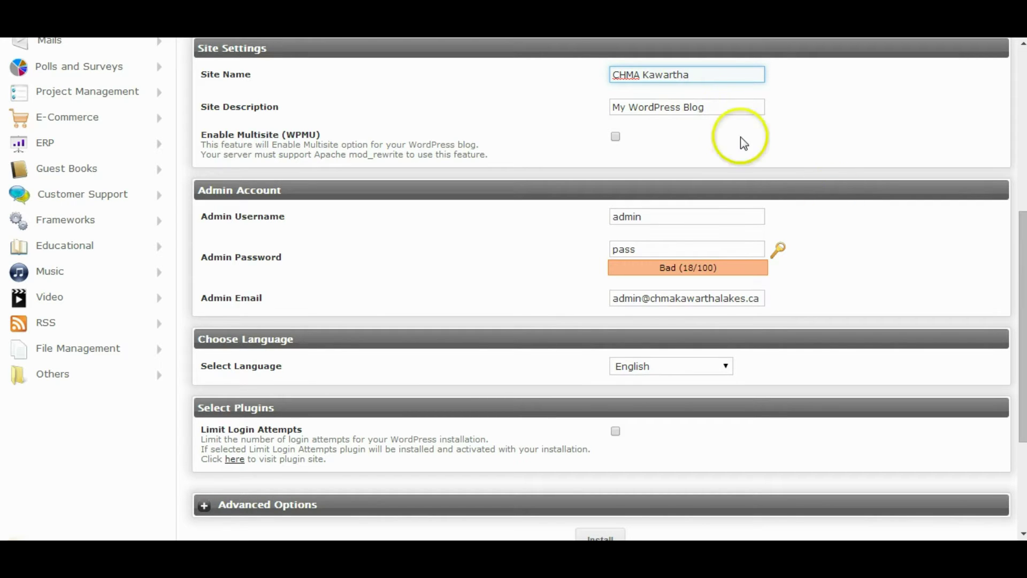
{"action": "left_click", "coordinate": [722, 108]}
{"action": "key", "text": "ctrl+a"}
{"action": "type", "text": "C"}
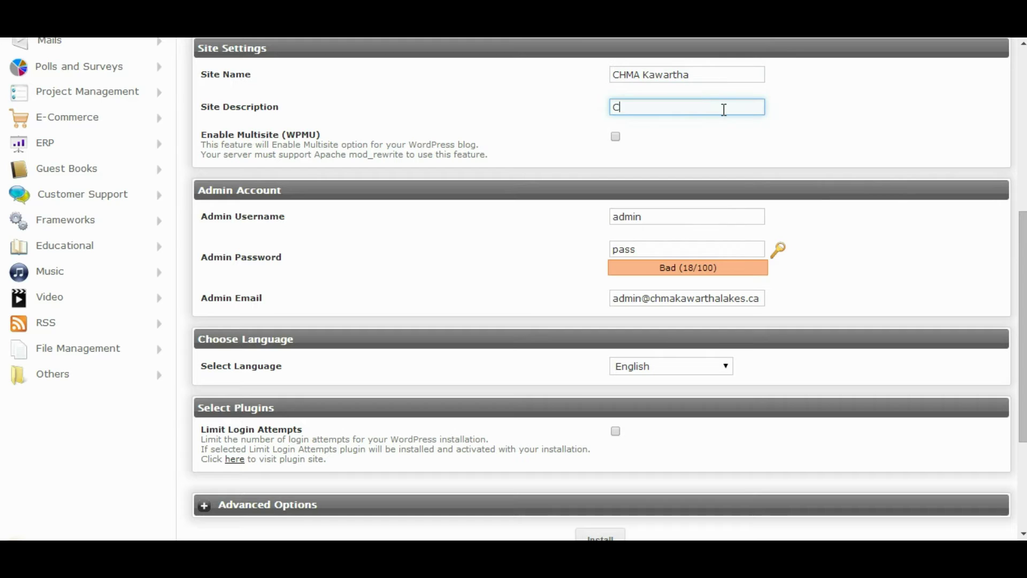
{"action": "type", "text": "HMA Kawartha's Blog"}
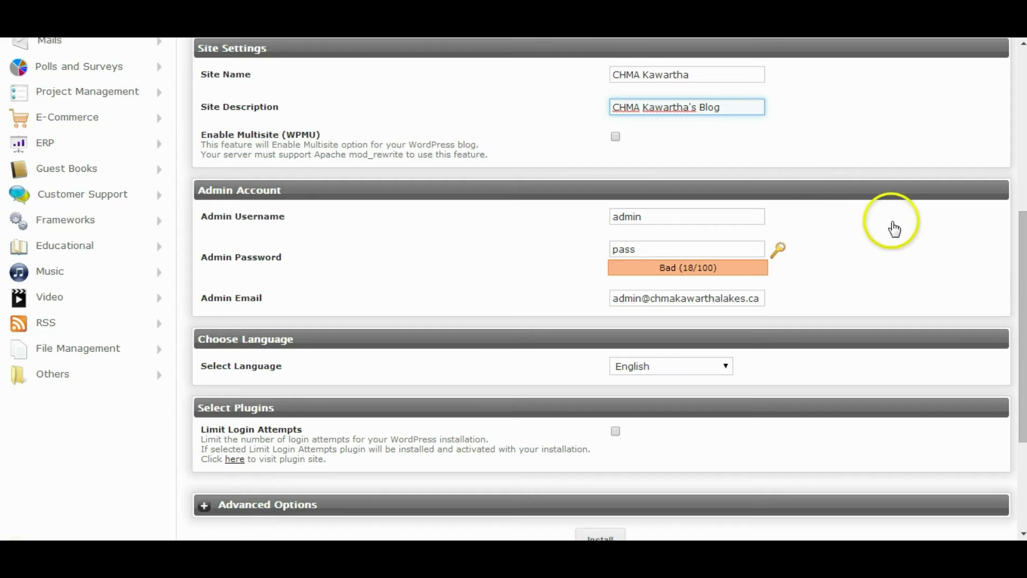
Step: Change the admin username and password, and set the admin e-mail to the domain's info address
{"action": "left_click_drag", "start_coordinate": [1021, 246], "coordinate": [1020, 258]}
{"action": "left_click", "coordinate": [648, 181]}
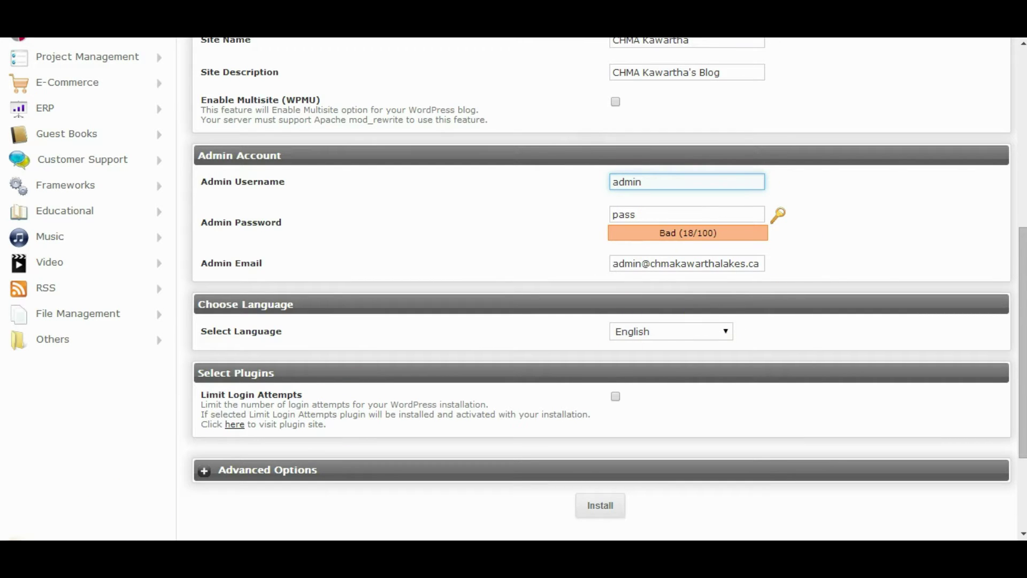
{"action": "left_click", "coordinate": [96, 425]}
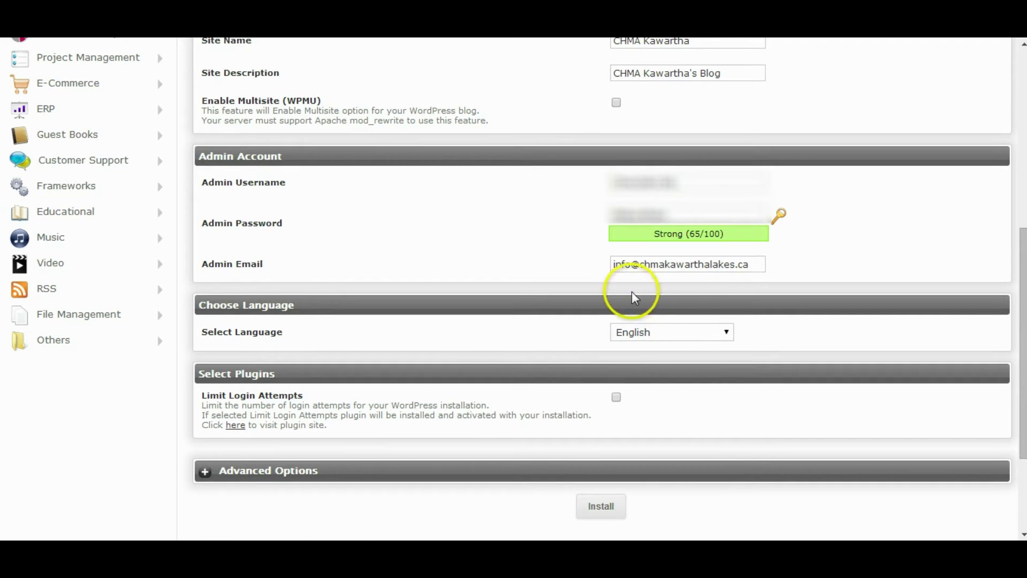
{"action": "left_click", "coordinate": [633, 266]}
{"action": "left_click", "coordinate": [615, 264]}
{"action": "left_click", "coordinate": [615, 265]}
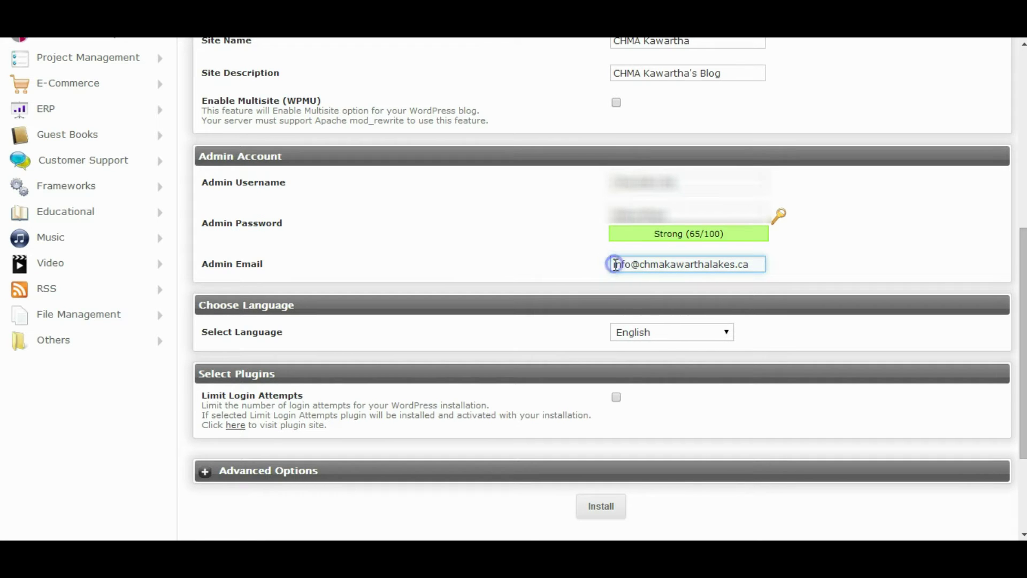
{"action": "left_click_drag", "start_coordinate": [615, 264], "coordinate": [631, 264]}
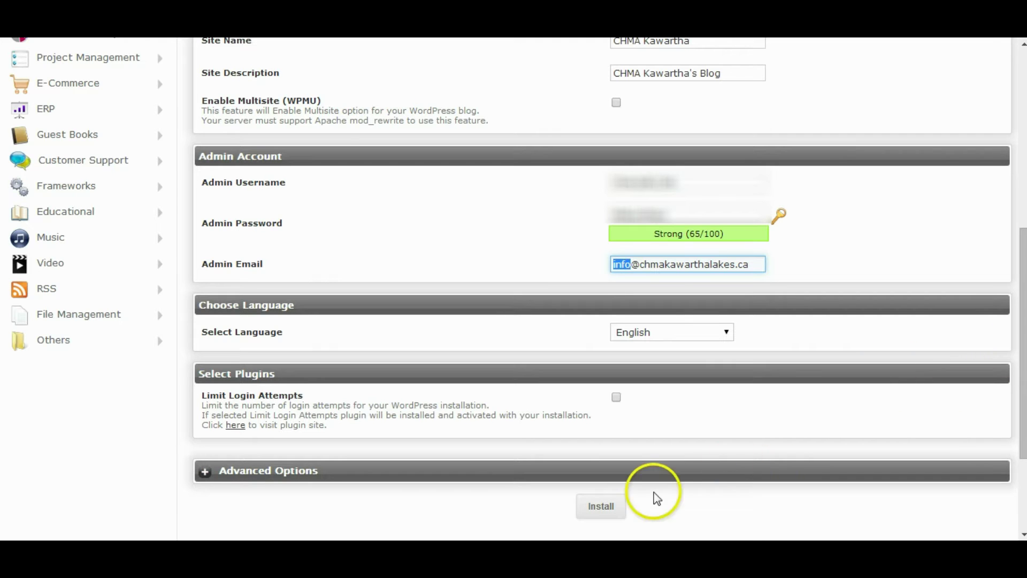
Step: Install WordPress and open the new CHMA Kawartha site from the success link
{"action": "left_click", "coordinate": [606, 506]}
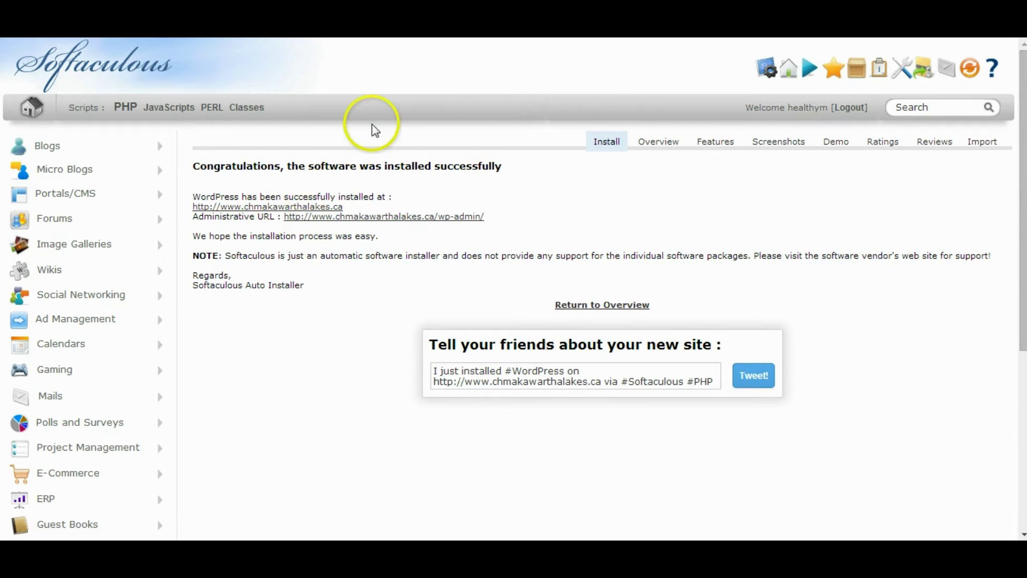
{"action": "left_click", "coordinate": [342, 32]}
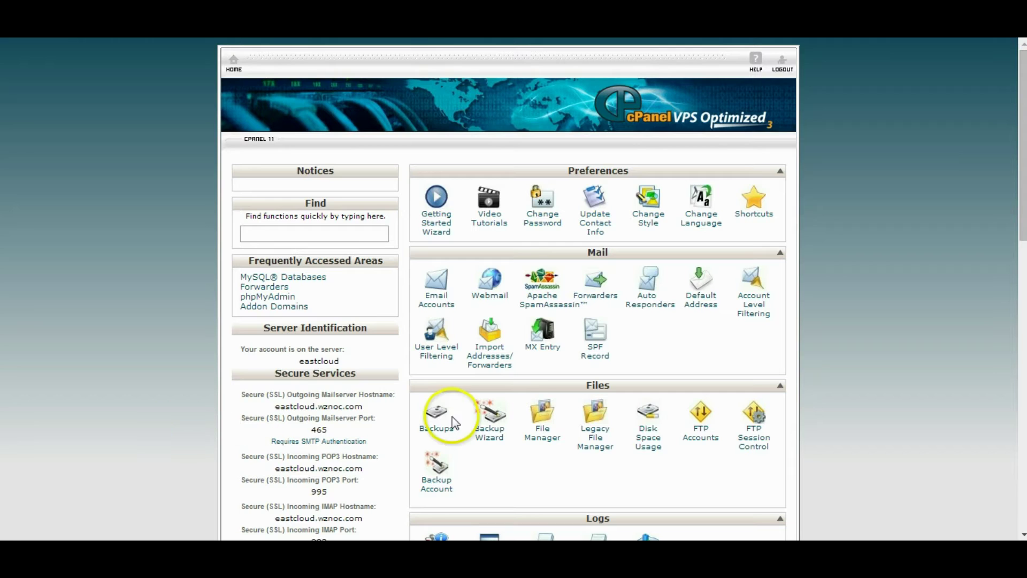
Step: Add a forwarder sending mail for info on the domain to the destination e-mail address
{"action": "left_click", "coordinate": [602, 289]}
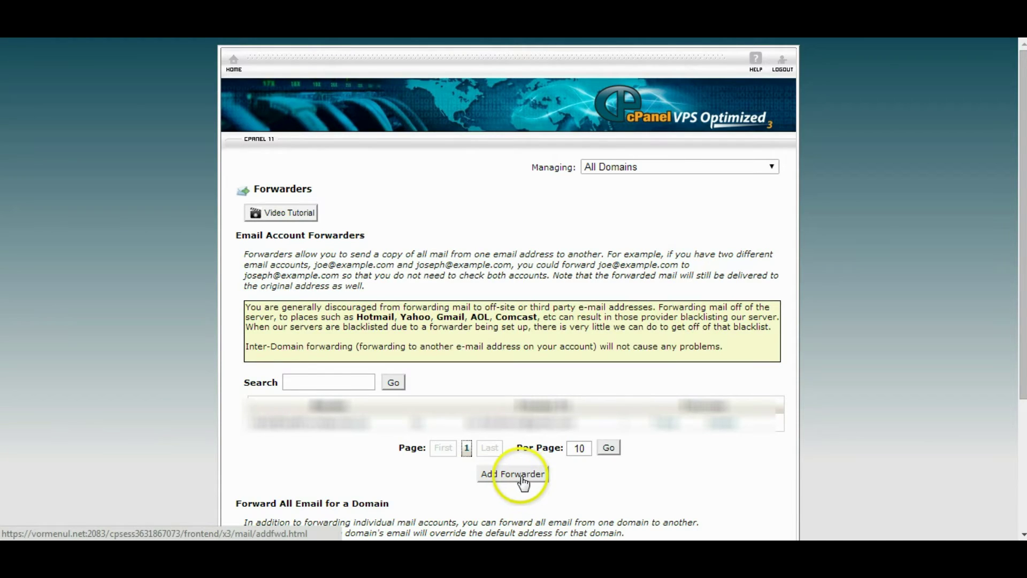
{"action": "left_click", "coordinate": [523, 478]}
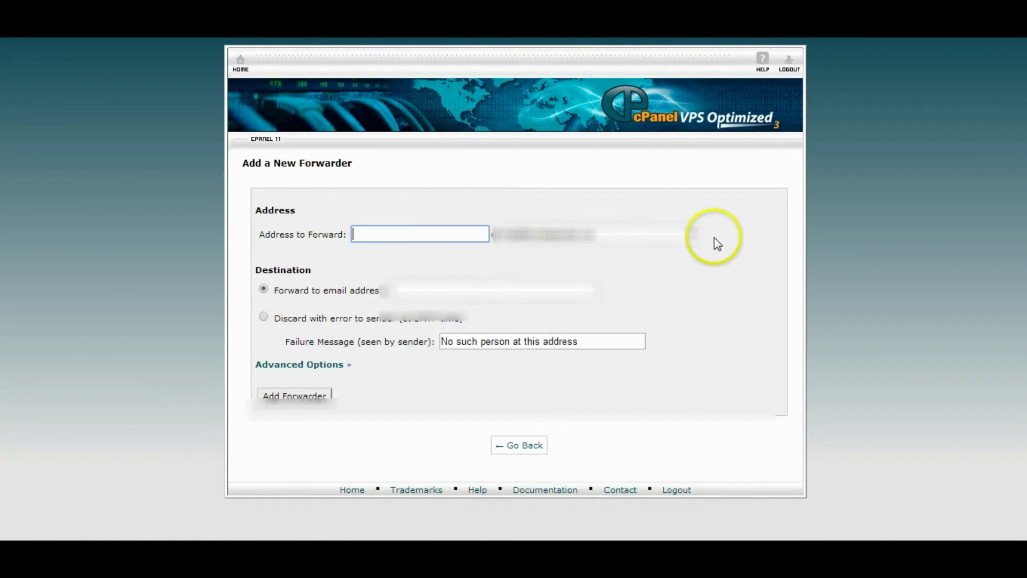
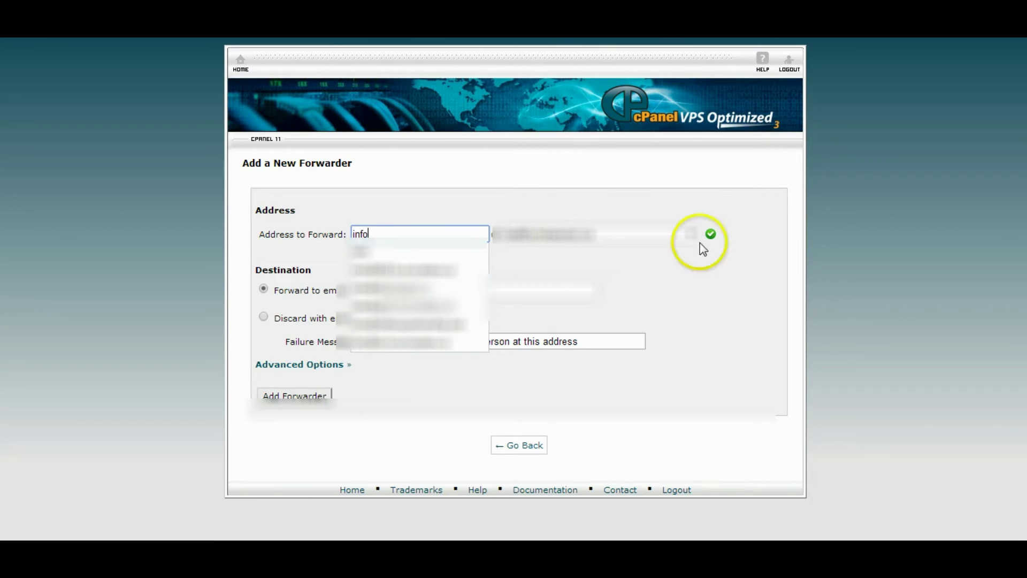
{"action": "left_click", "coordinate": [683, 236]}
{"action": "left_click", "coordinate": [670, 257]}
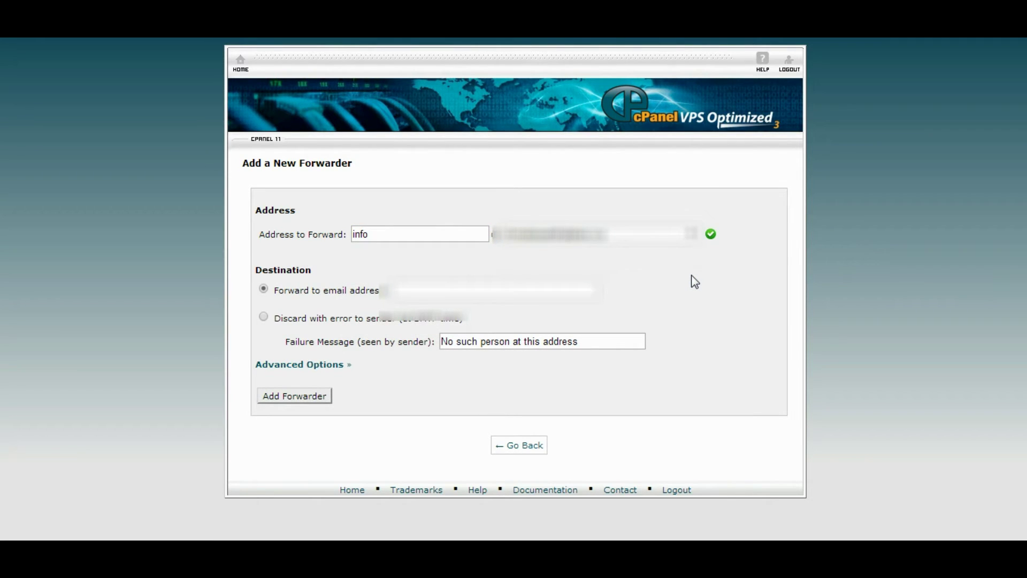
{"action": "left_click", "coordinate": [601, 293]}
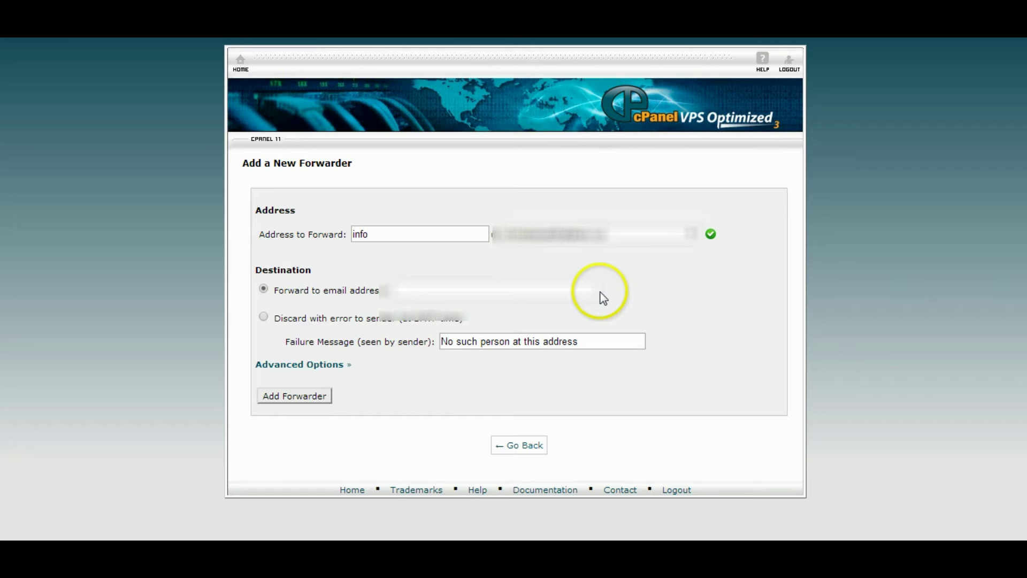
{"action": "type", "text": "myemail@gm"}
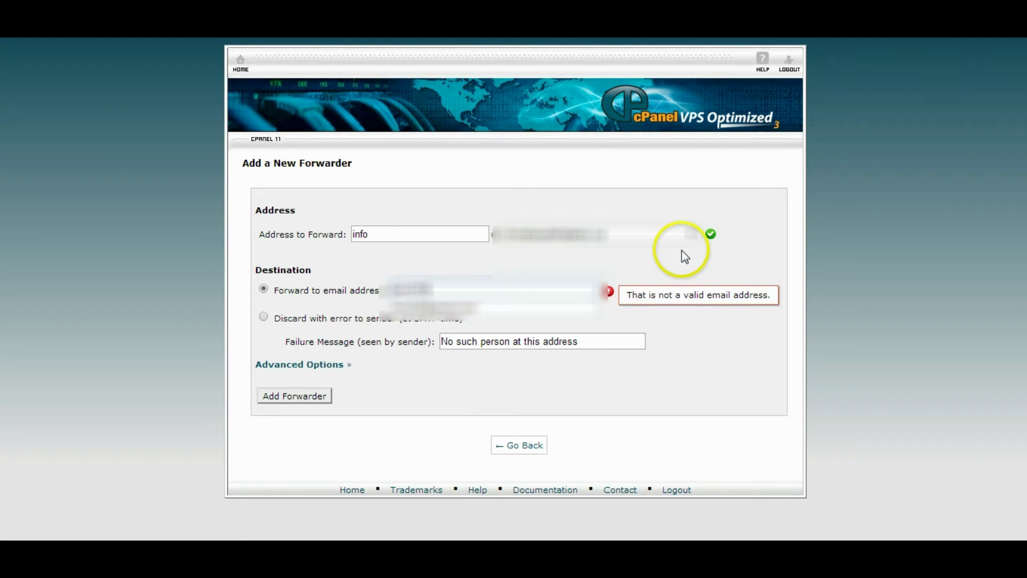
{"action": "left_click", "coordinate": [569, 314]}
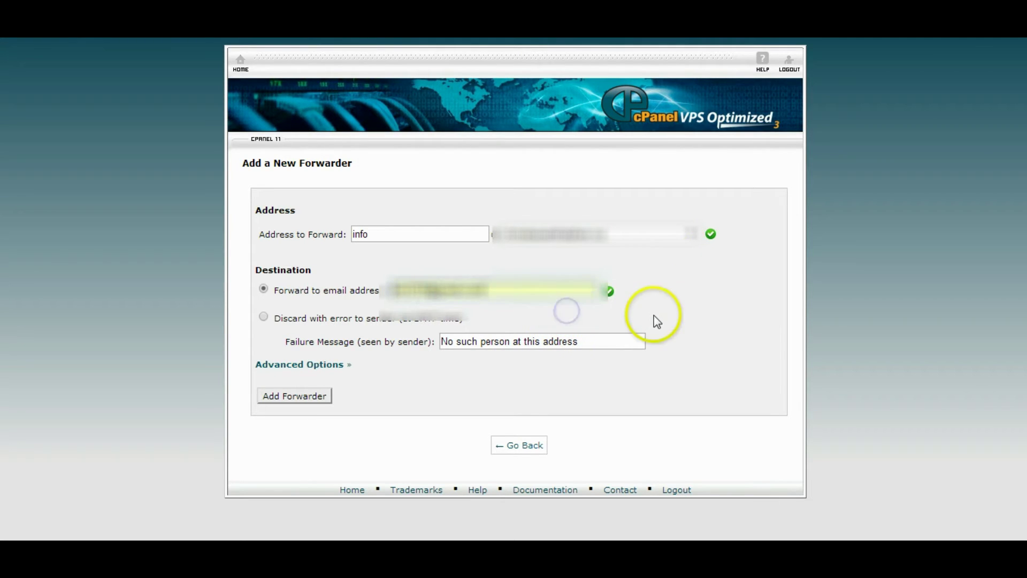
{"action": "left_click", "coordinate": [292, 397]}
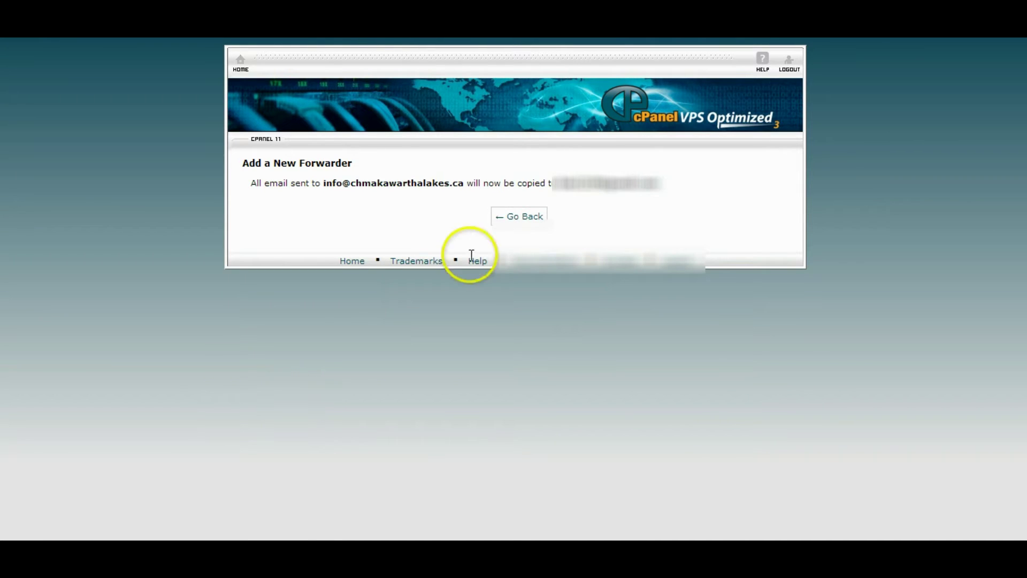
Step: Return to the Forwarders list, which now shows two forwarders
{"action": "left_click", "coordinate": [510, 221]}
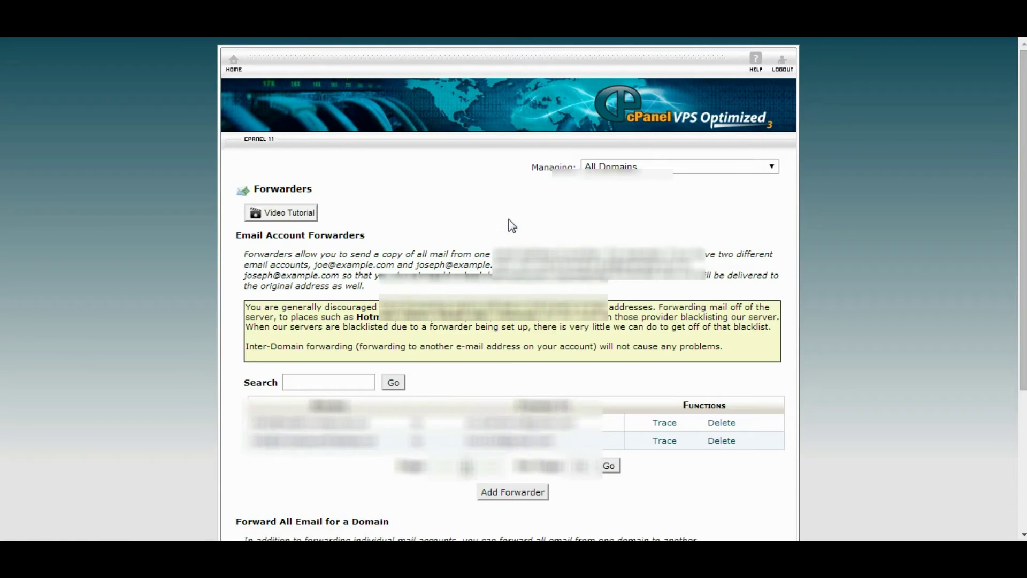
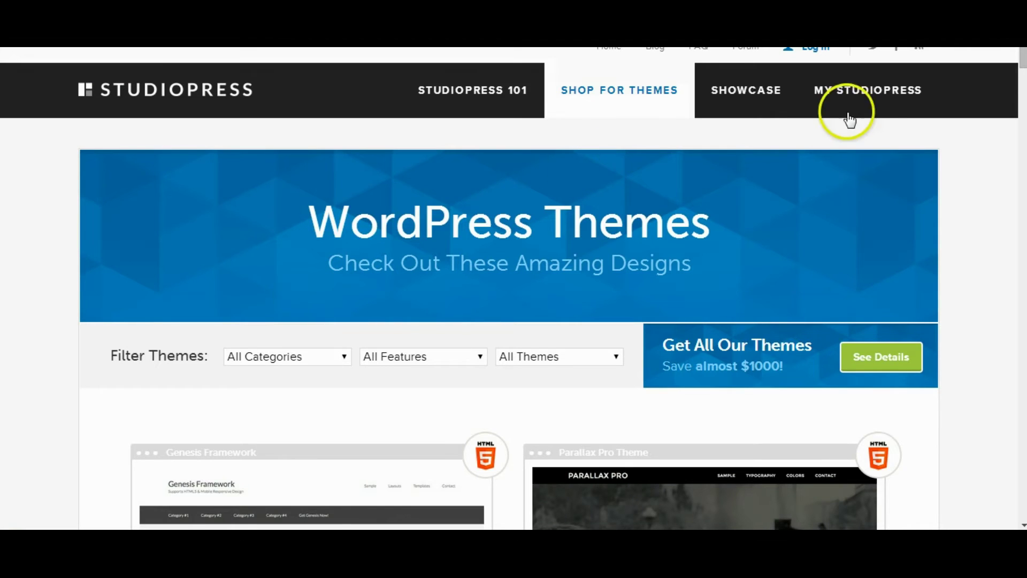
{"action": "left_click", "coordinate": [1022, 65]}
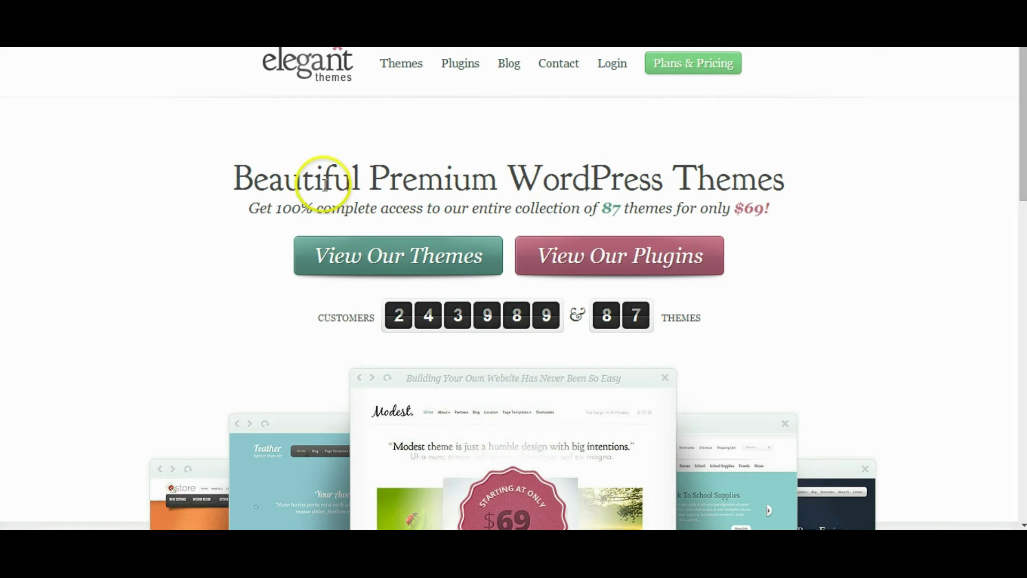
{"action": "double_click", "coordinate": [615, 211]}
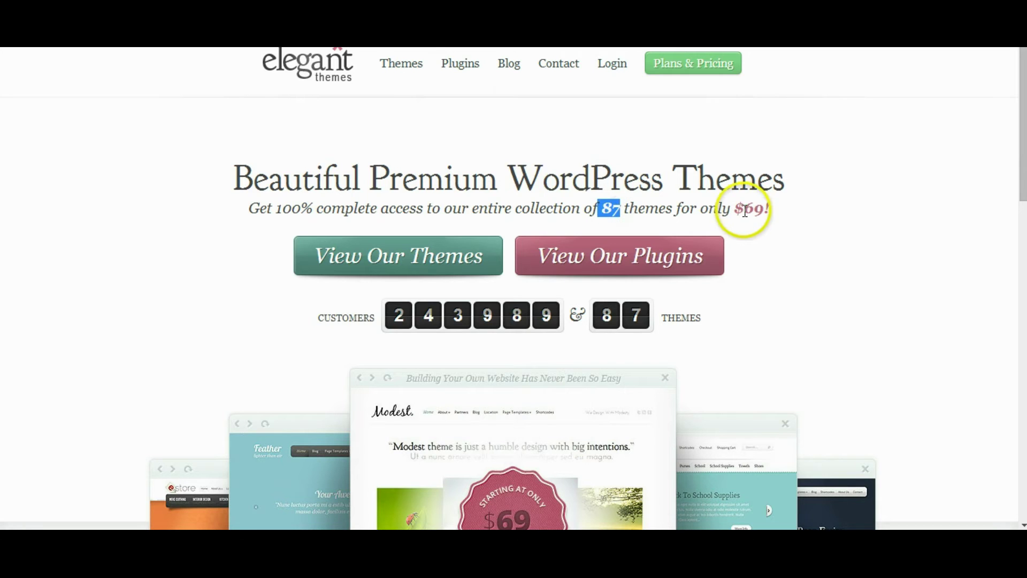
{"action": "left_click_drag", "start_coordinate": [736, 209], "coordinate": [818, 220]}
{"action": "left_click", "coordinate": [798, 223]}
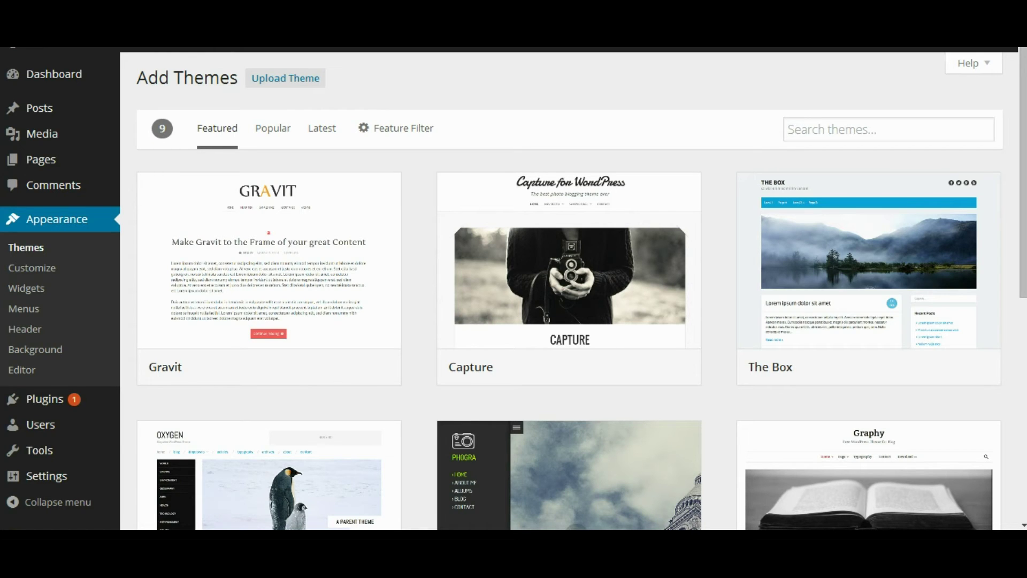
Step: Activate the Beautiful Pro Theme and confirm it shows as Active among the five installed themes
{"action": "mouse_move", "coordinate": [211, 188]}
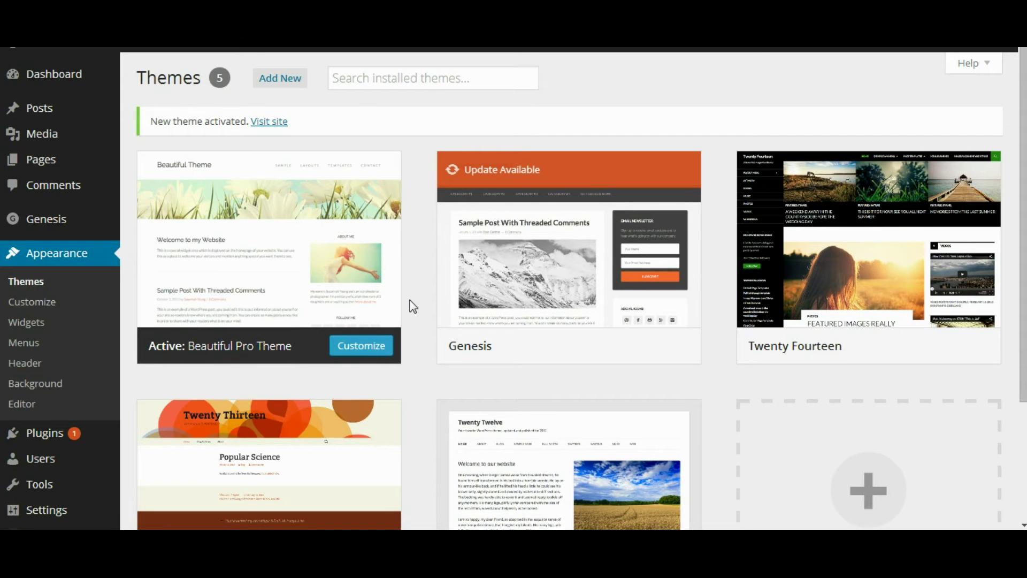
{"action": "mouse_move", "coordinate": [218, 210]}
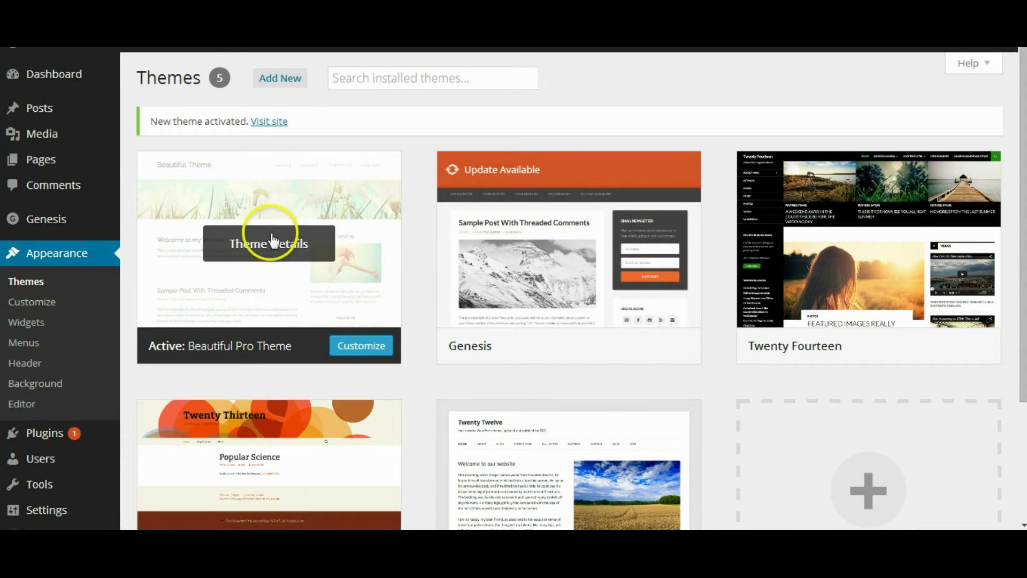
{"action": "mouse_move", "coordinate": [57, 104]}
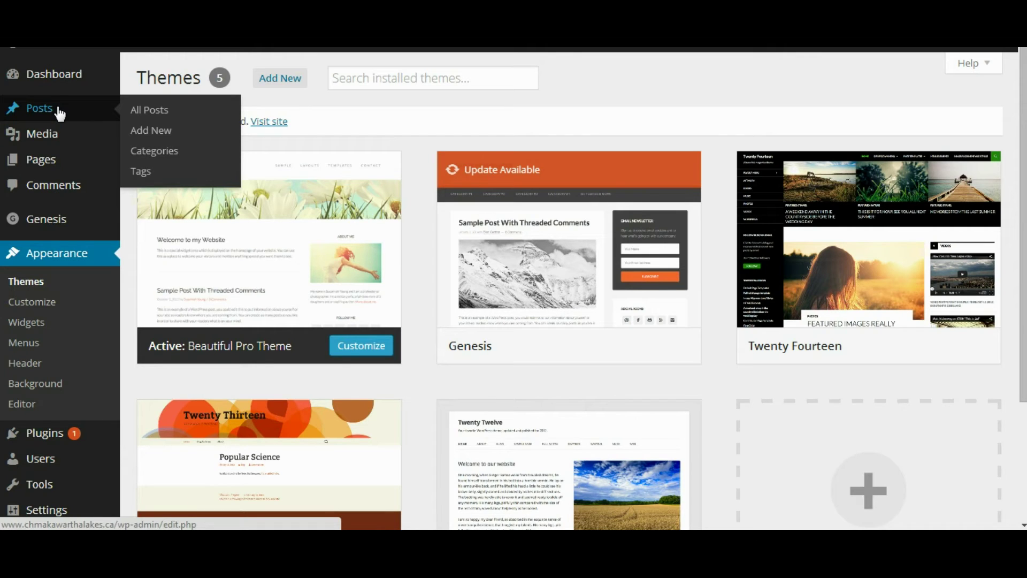
{"action": "left_click", "coordinate": [60, 112]}
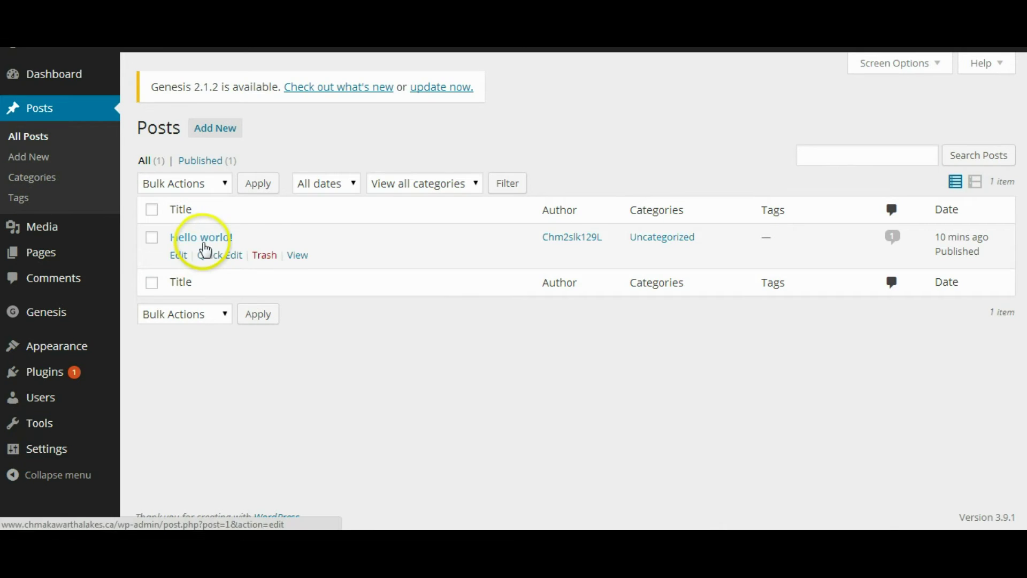
{"action": "left_click", "coordinate": [213, 237]}
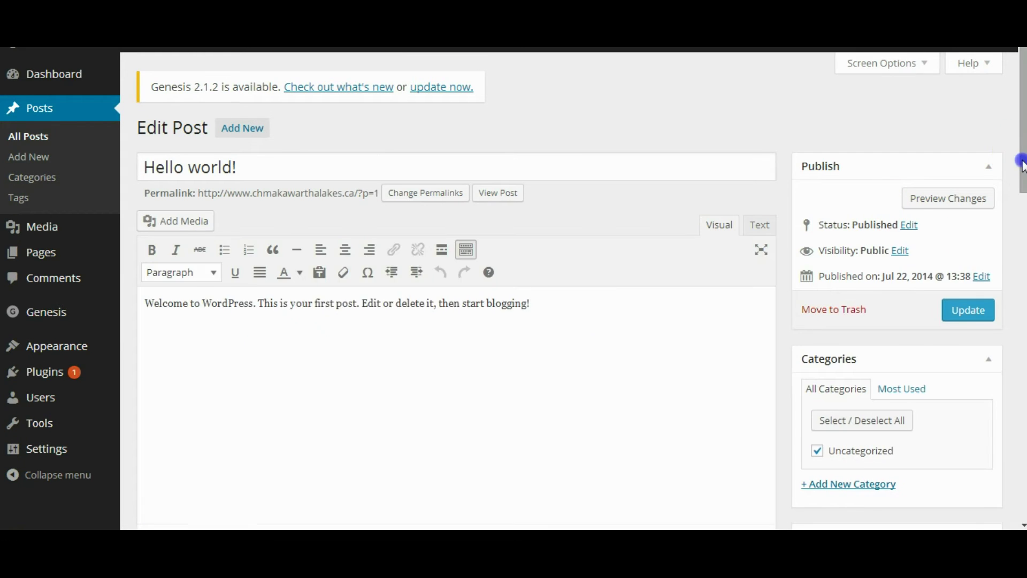
{"action": "scroll", "coordinate": [1022, 158], "scroll_direction": "down", "scroll_amount": 1}
{"action": "left_click", "coordinate": [617, 323]}
{"action": "key", "text": "Return"}
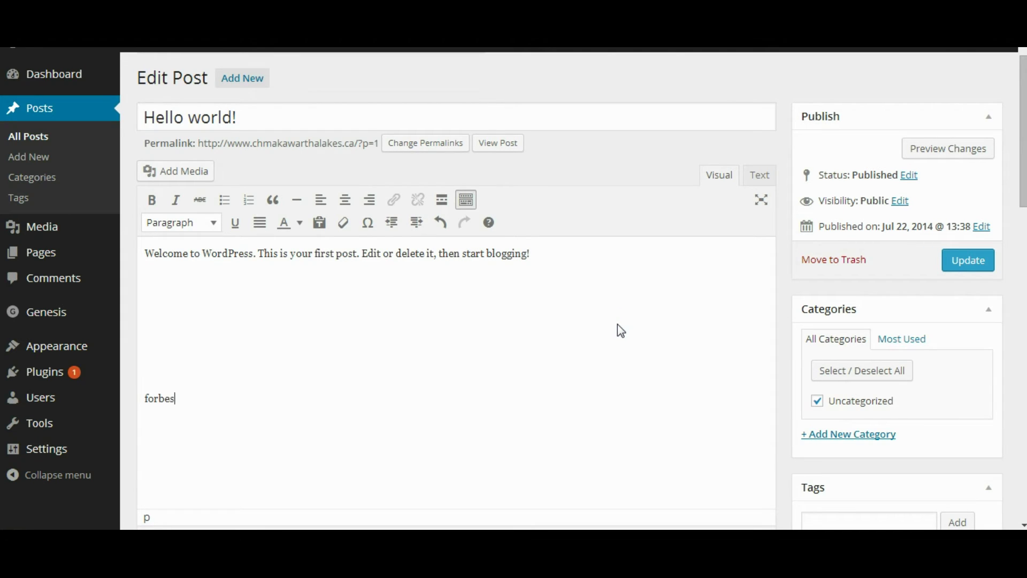
{"action": "key", "text": "shift+Home"}
{"action": "left_click", "coordinate": [394, 200]}
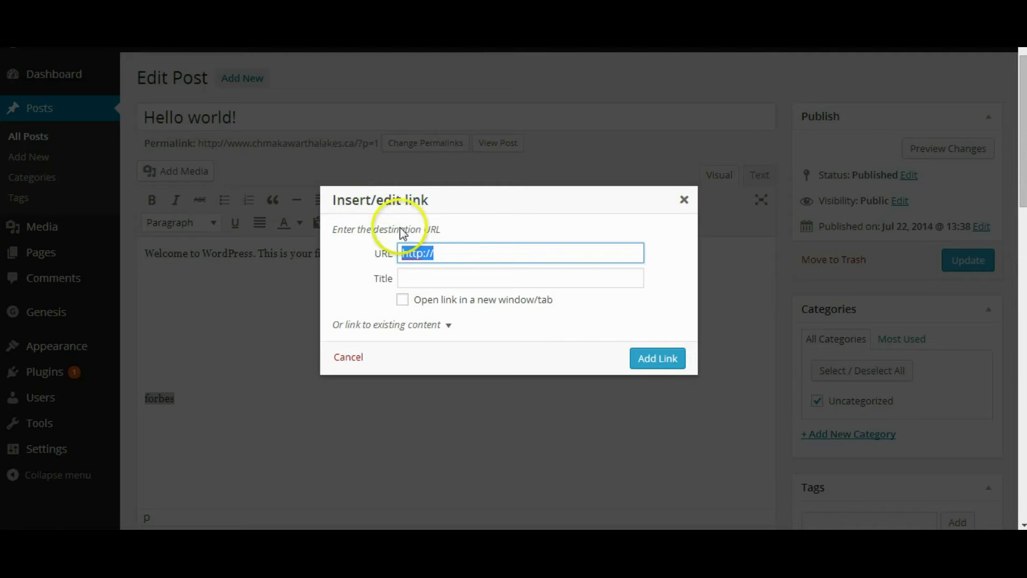
{"action": "left_click", "coordinate": [450, 247]}
{"action": "type", "text": "www.forbes.com"}
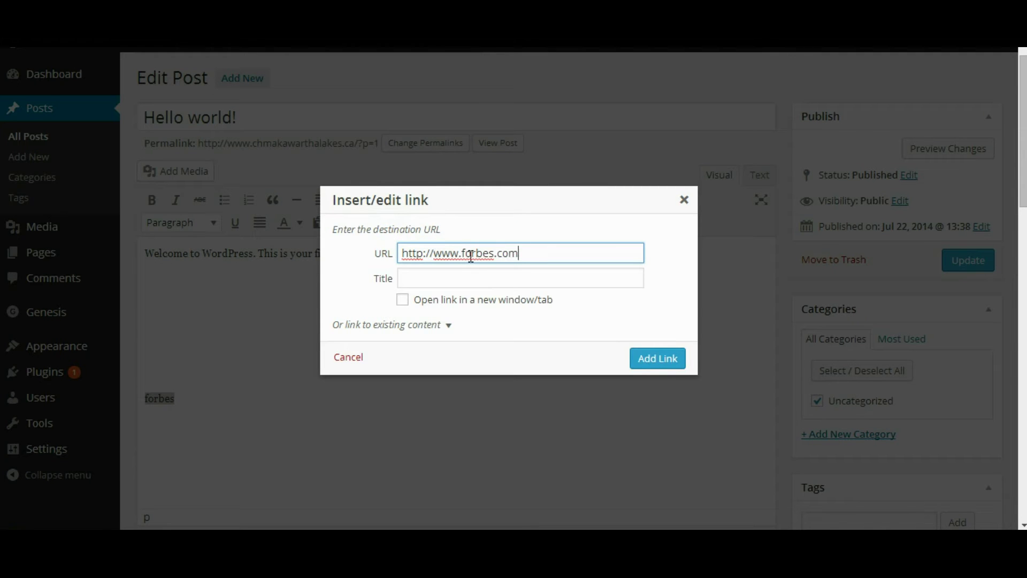
{"action": "key", "text": "Return"}
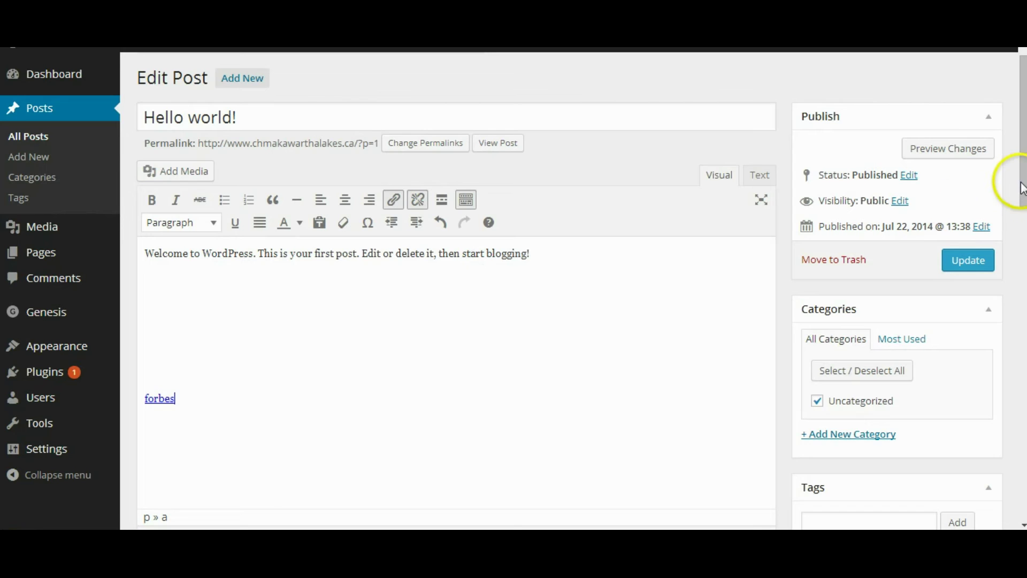
Step: Add filler lines 'a;laksjdflsd', 'asldjfsdl' and 'laksj' below the link and update the post
{"action": "scroll", "coordinate": [1020, 190], "scroll_direction": "down", "scroll_amount": 2}
{"action": "left_click", "coordinate": [525, 377]}
{"action": "key", "text": "Return"}
{"action": "key", "text": "Return"}
{"action": "key", "text": "Return"}
{"action": "key", "text": "Return"}
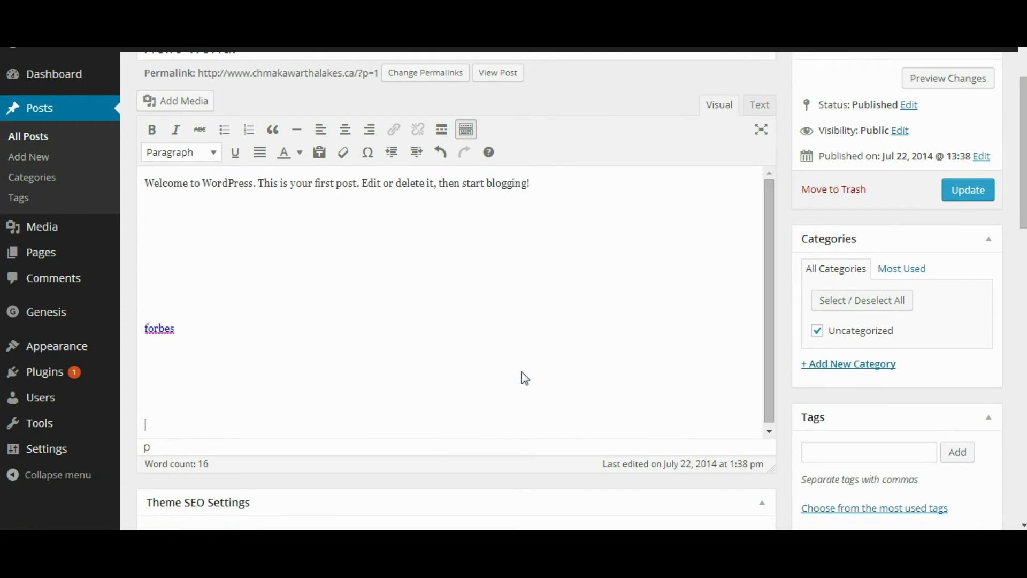
{"action": "type", "text": "a;laksjdflsd"}
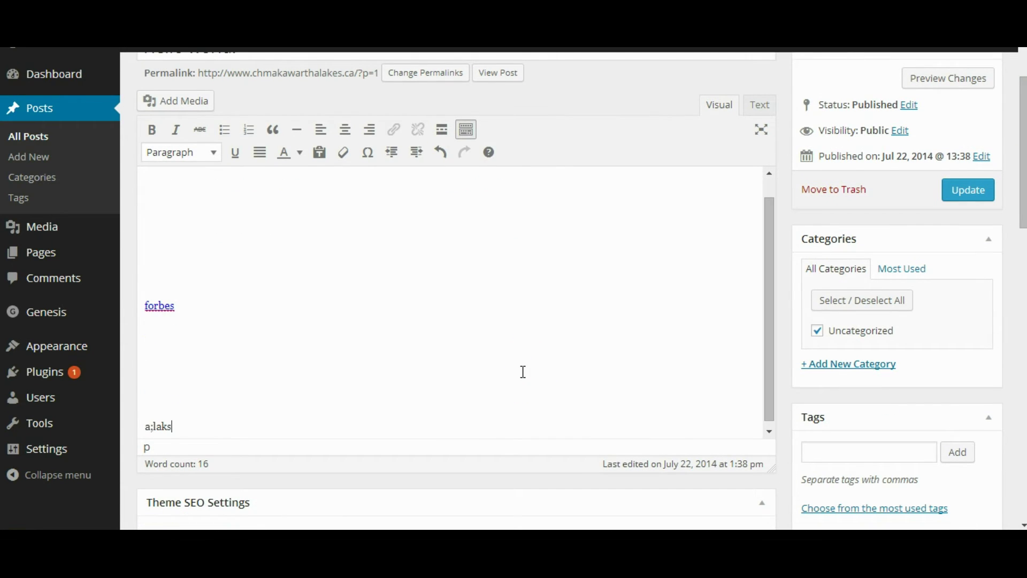
{"action": "key", "text": "Return"}
{"action": "key", "text": "Return"}
{"action": "key", "text": "Return"}
{"action": "key", "text": "Return"}
{"action": "key", "text": "Return"}
{"action": "type", "text": "asldjfsdl"}
{"action": "key", "text": "Return"}
{"action": "key", "text": "Return"}
{"action": "key", "text": "Return"}
{"action": "key", "text": "Return"}
{"action": "key", "text": "Return"}
{"action": "key", "text": "Return"}
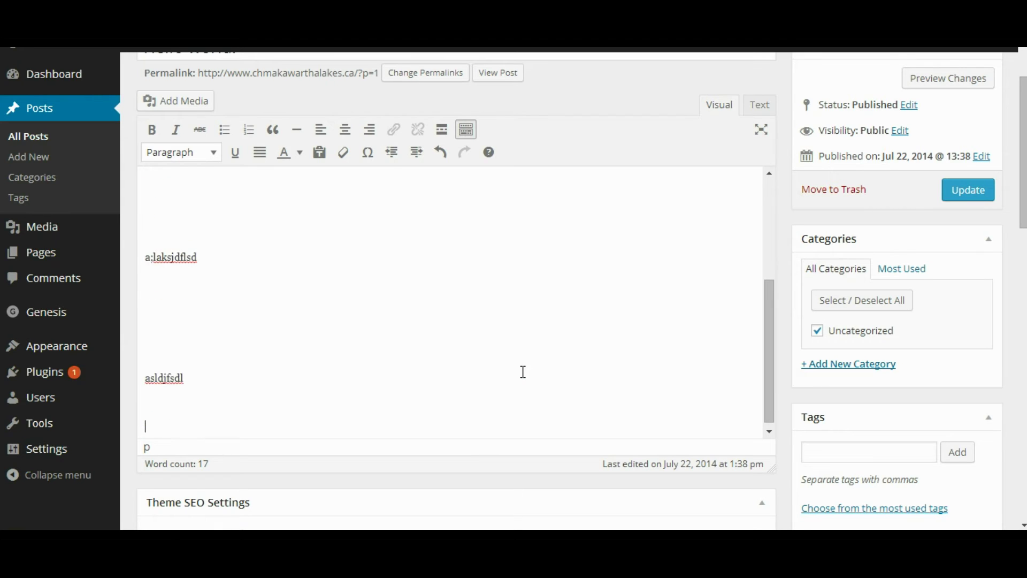
{"action": "type", "text": "laksjdf"}
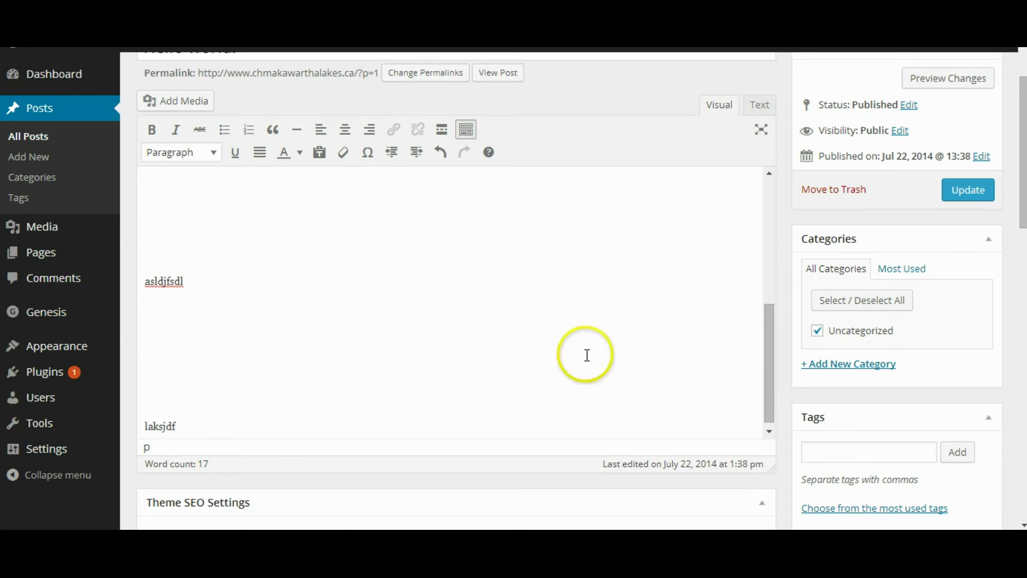
{"action": "scroll", "coordinate": [1013, 191], "scroll_direction": "up", "scroll_amount": 1}
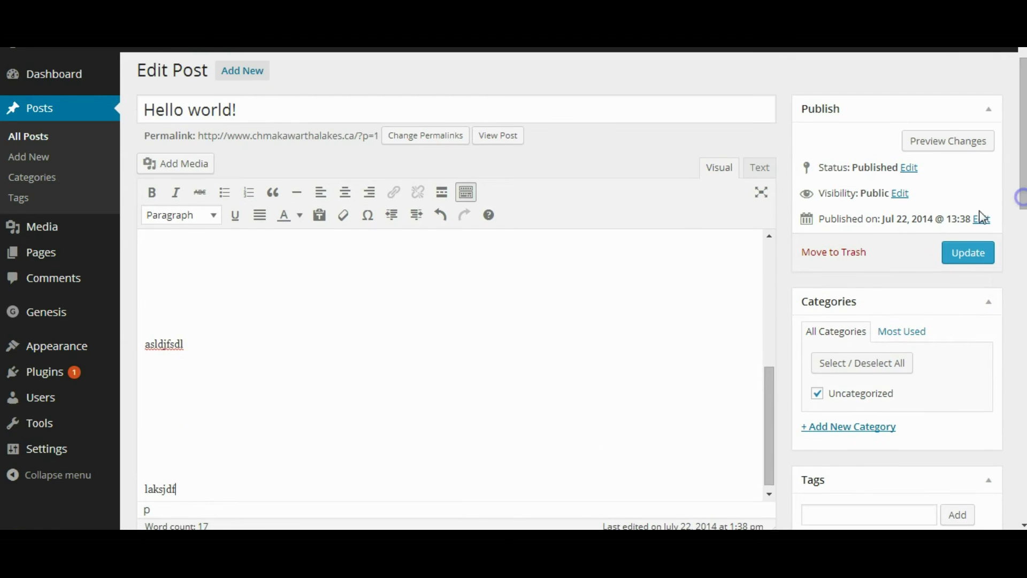
{"action": "left_click", "coordinate": [960, 251]}
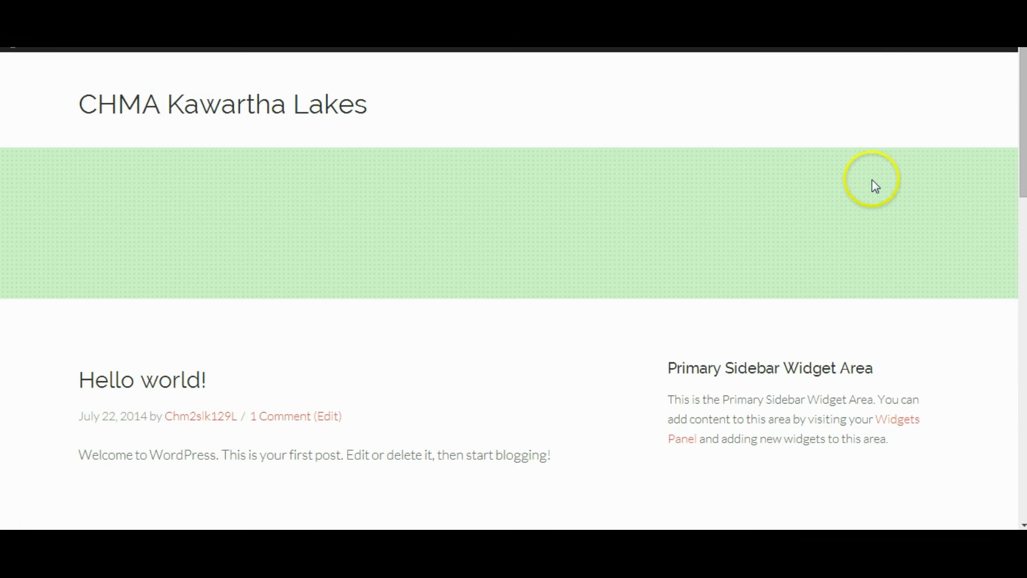
Step: Follow the forbes link on the live Hello world! post to Forbes, then return to the post
{"action": "left_click_drag", "start_coordinate": [1022, 112], "coordinate": [1019, 266]}
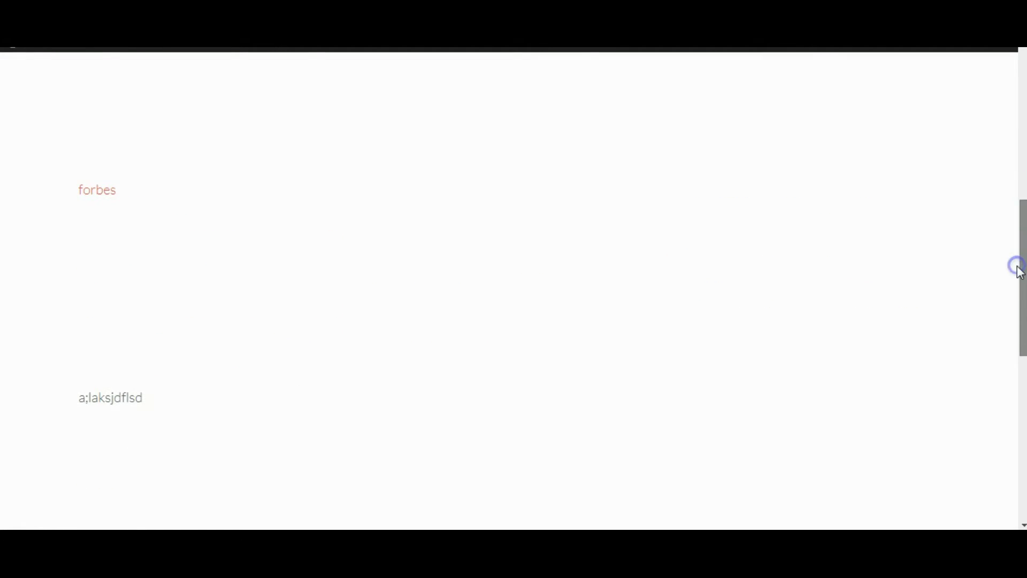
{"action": "left_click", "coordinate": [100, 195]}
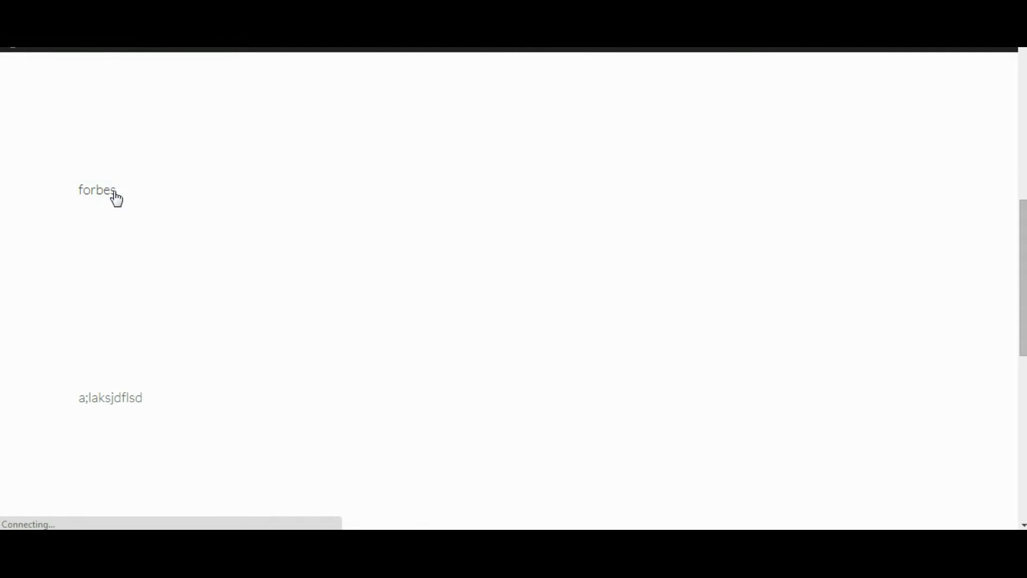
{"action": "left_click", "coordinate": [92, 79]}
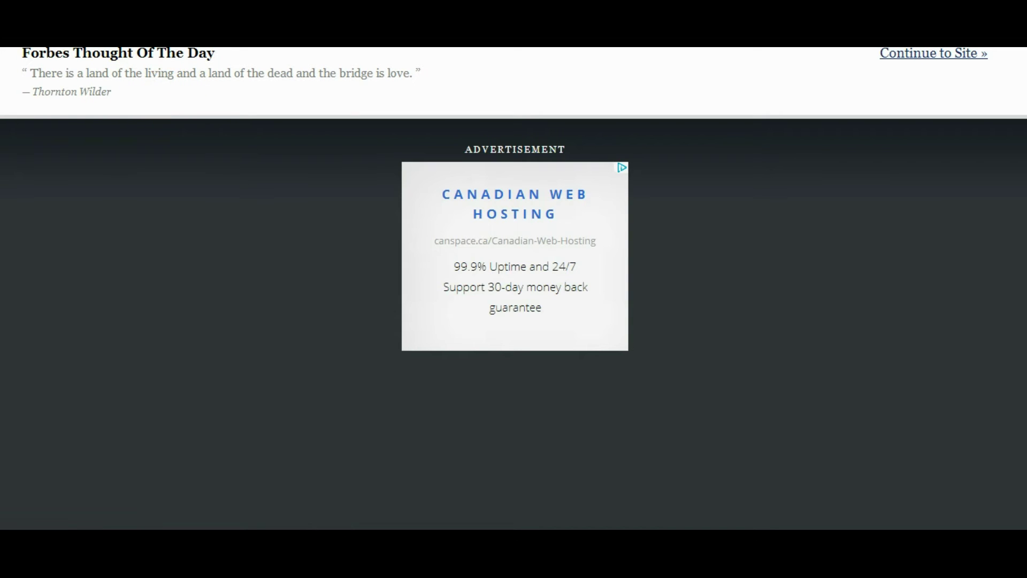
{"action": "key", "text": "alt+Left"}
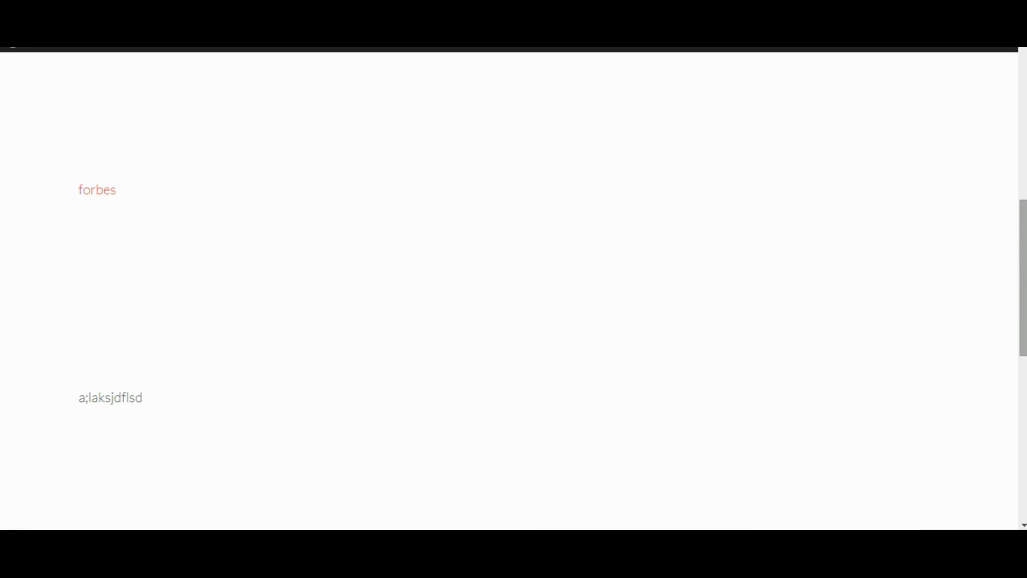
{"action": "left_click_drag", "start_coordinate": [1023, 274], "coordinate": [1011, 70]}
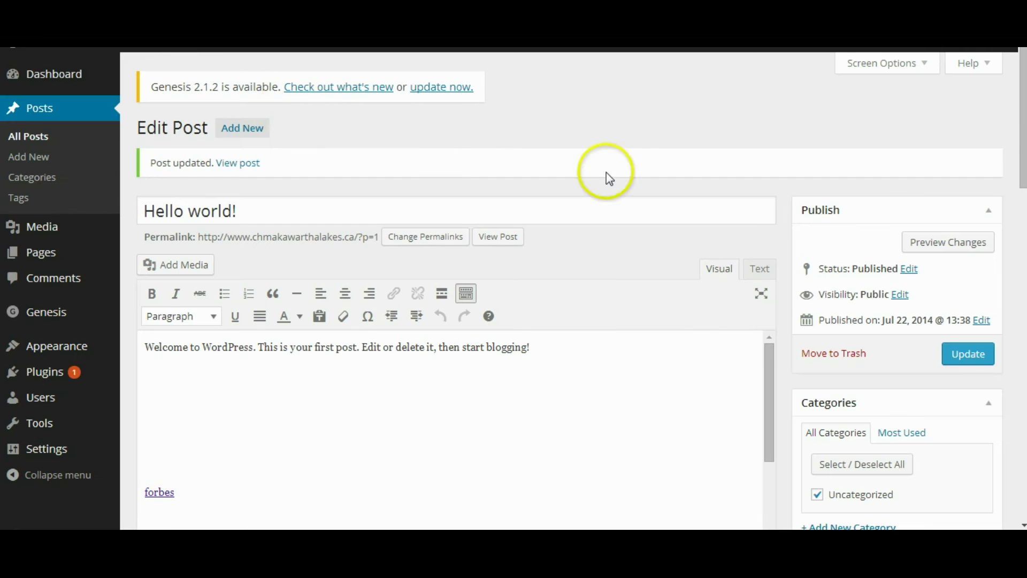
Step: Trash the Hello world! post, then review the Tagline and WordPress Address in General Settings
{"action": "left_click", "coordinate": [847, 355]}
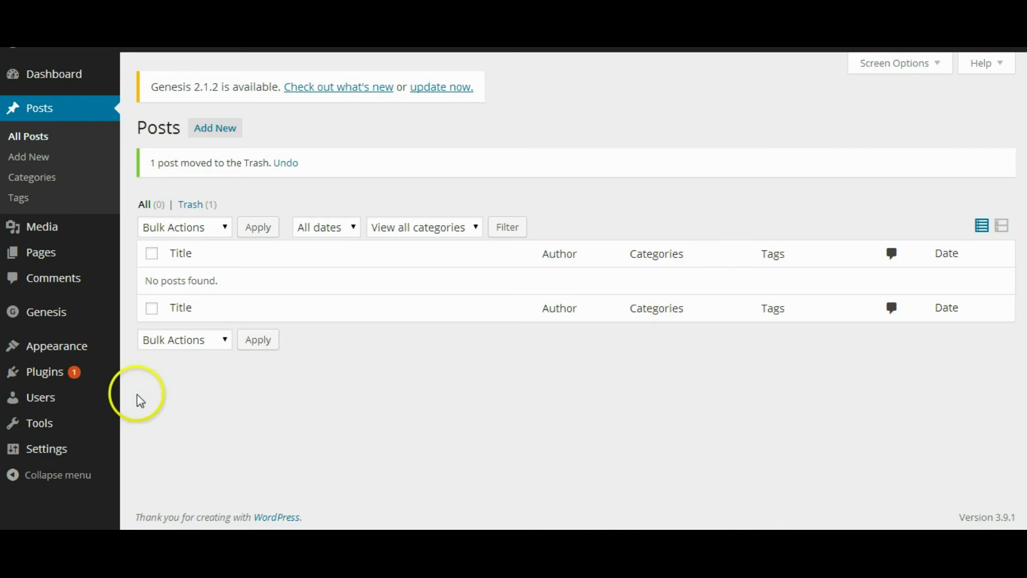
{"action": "mouse_move", "coordinate": [54, 449]}
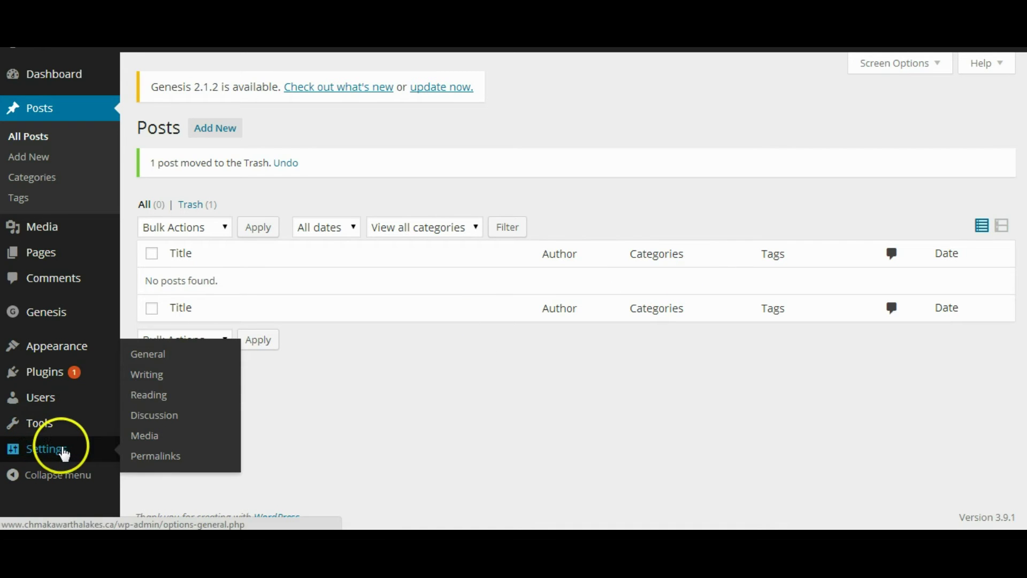
{"action": "left_click", "coordinate": [164, 355]}
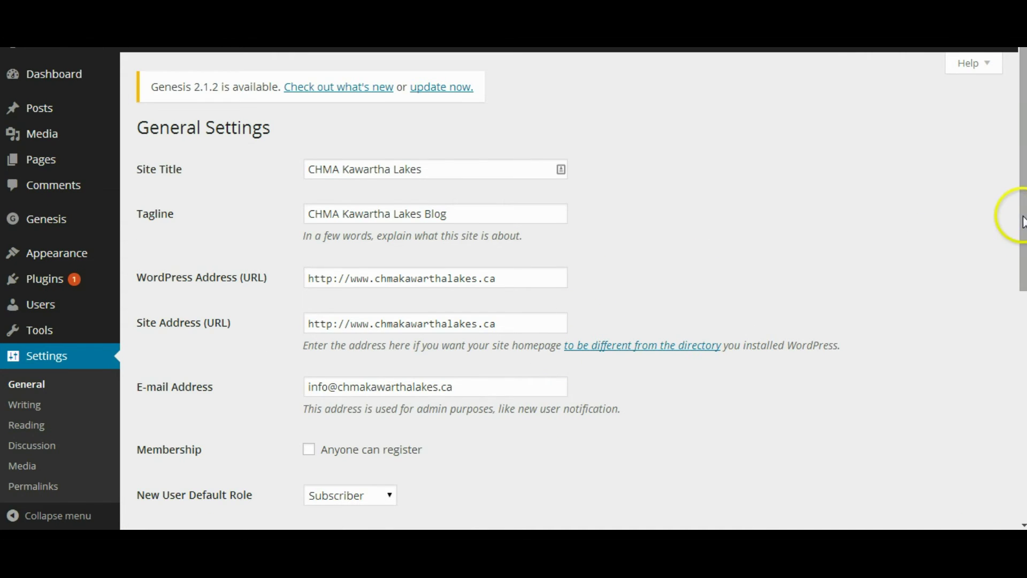
{"action": "left_click_drag", "start_coordinate": [1019, 214], "coordinate": [1021, 236]}
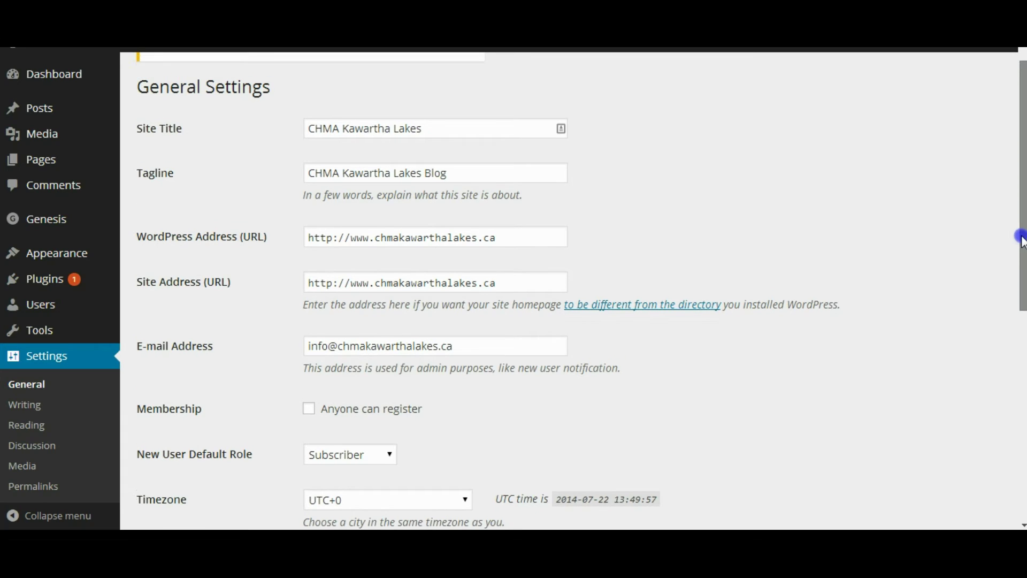
{"action": "left_click", "coordinate": [480, 186]}
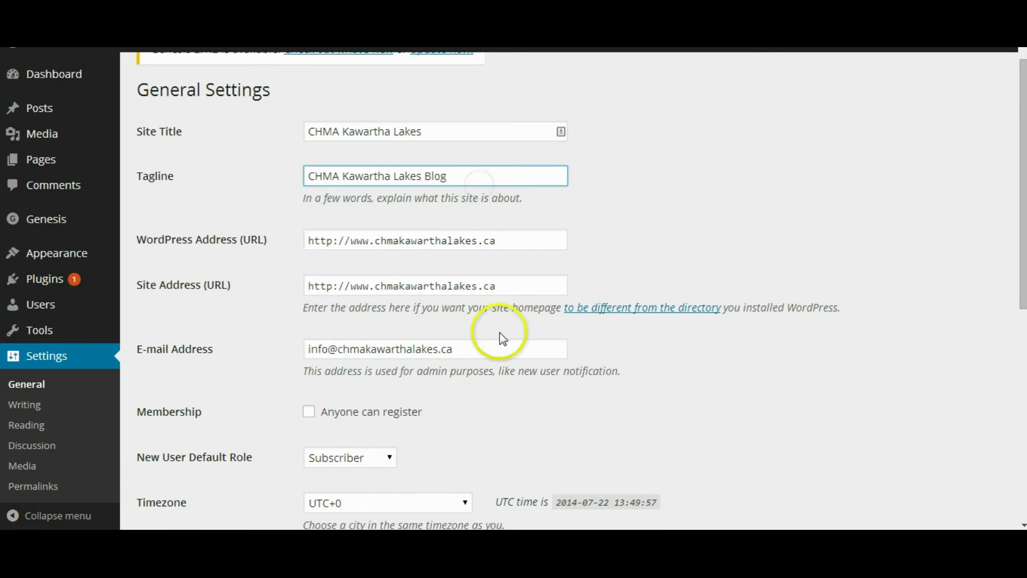
{"action": "left_click", "coordinate": [351, 241]}
{"action": "left_click_drag", "start_coordinate": [351, 240], "coordinate": [375, 242]}
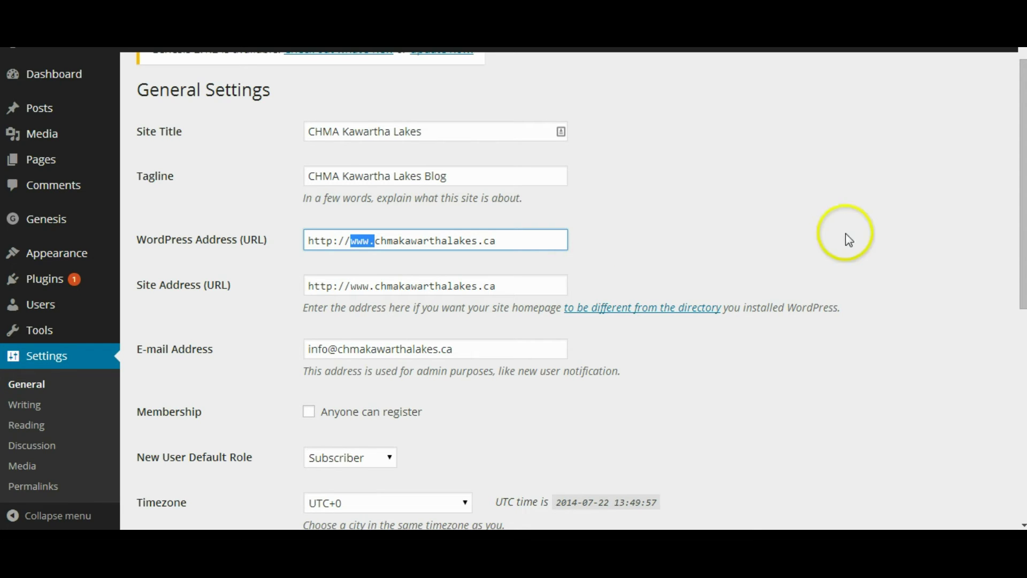
Step: Check the rest of General Settings and move on to Permalink Settings
{"action": "left_click_drag", "start_coordinate": [1024, 238], "coordinate": [963, 468]}
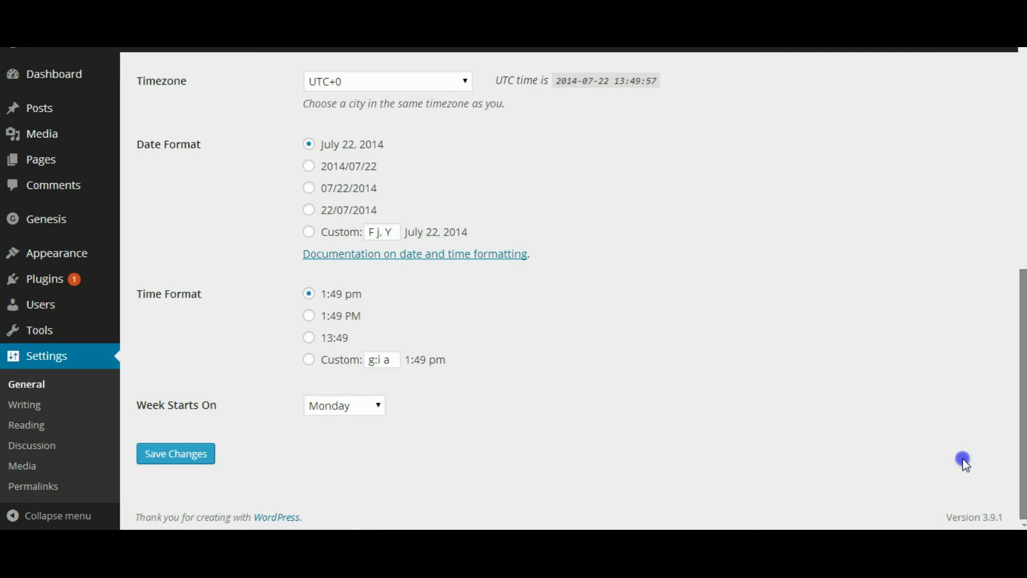
{"action": "left_click_drag", "start_coordinate": [966, 463], "coordinate": [996, 435]}
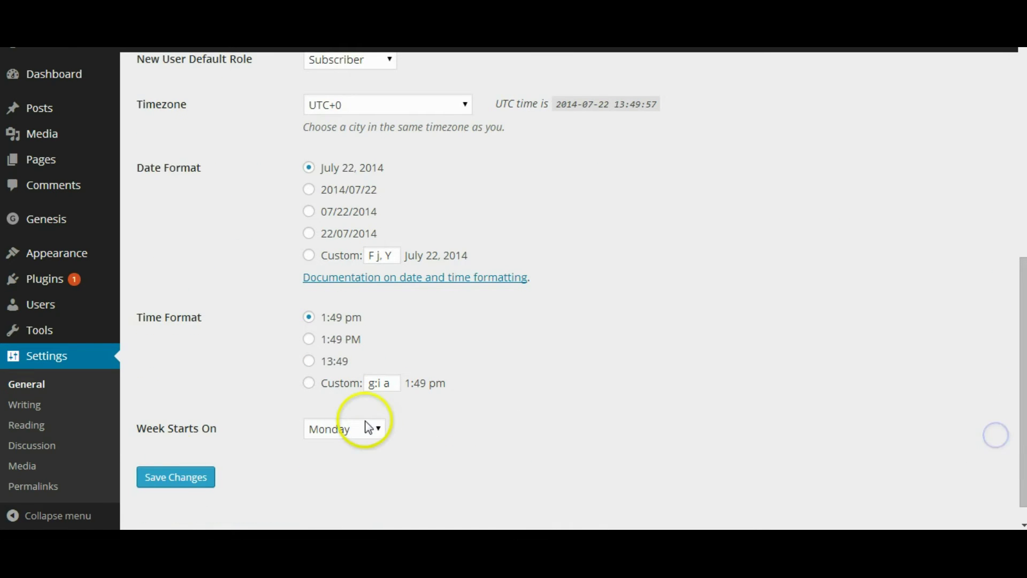
{"action": "left_click", "coordinate": [38, 487]}
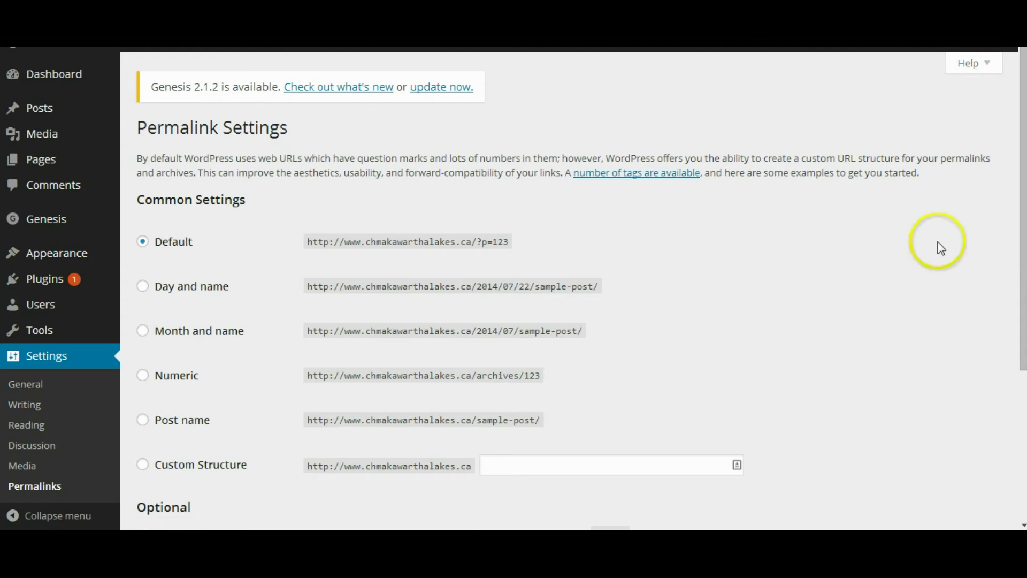
Step: Compare the permalink examples and pick the month-and-name format as the starting structure
{"action": "left_click_drag", "start_coordinate": [1022, 210], "coordinate": [1019, 337]}
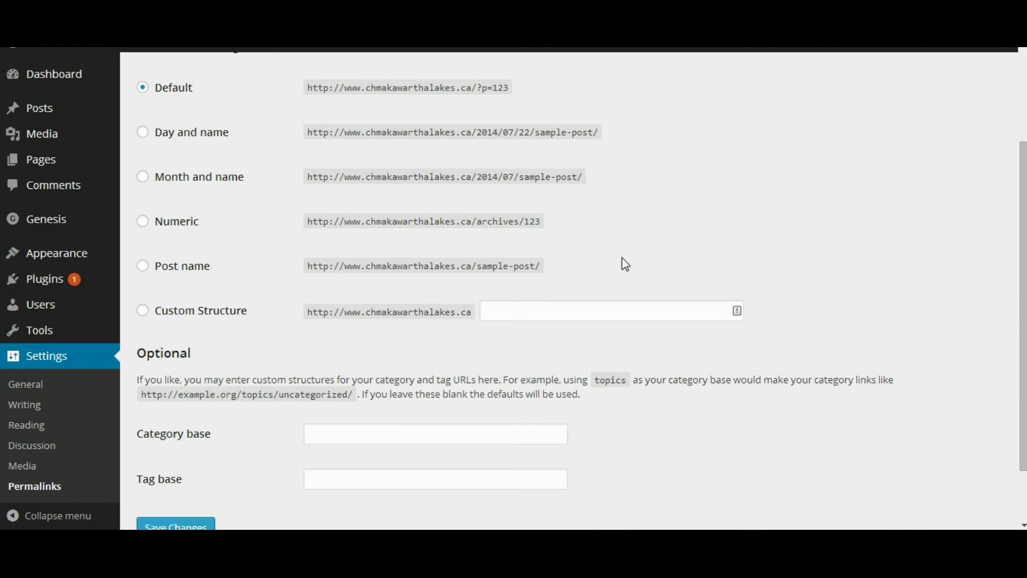
{"action": "left_click_drag", "start_coordinate": [540, 266], "coordinate": [464, 265]}
{"action": "left_click_drag", "start_coordinate": [471, 266], "coordinate": [549, 264]}
{"action": "left_click_drag", "start_coordinate": [541, 222], "coordinate": [471, 221]}
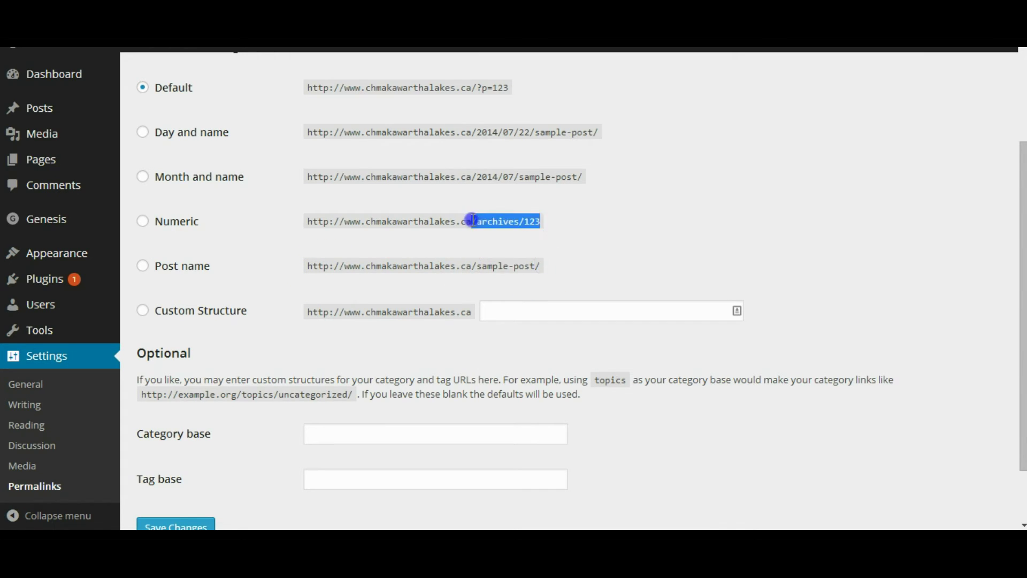
{"action": "left_click", "coordinate": [143, 267]}
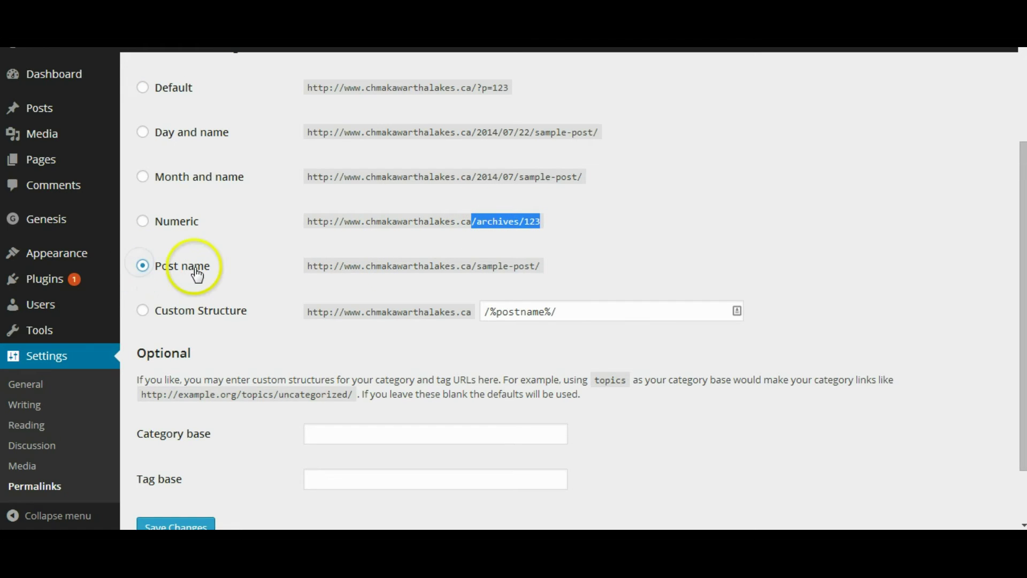
{"action": "left_click", "coordinate": [484, 311]}
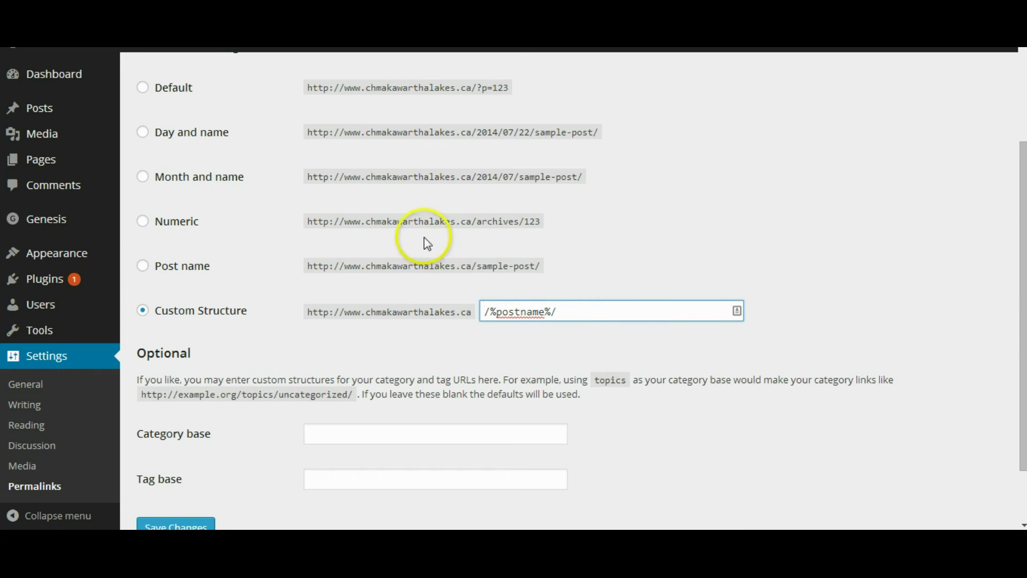
{"action": "double_click", "coordinate": [512, 176]}
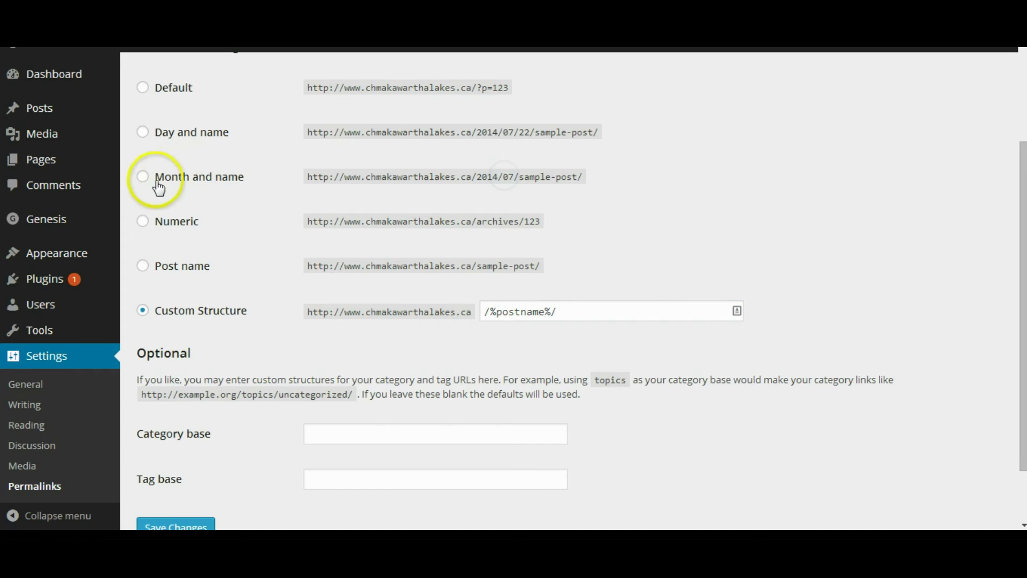
{"action": "left_click", "coordinate": [142, 177]}
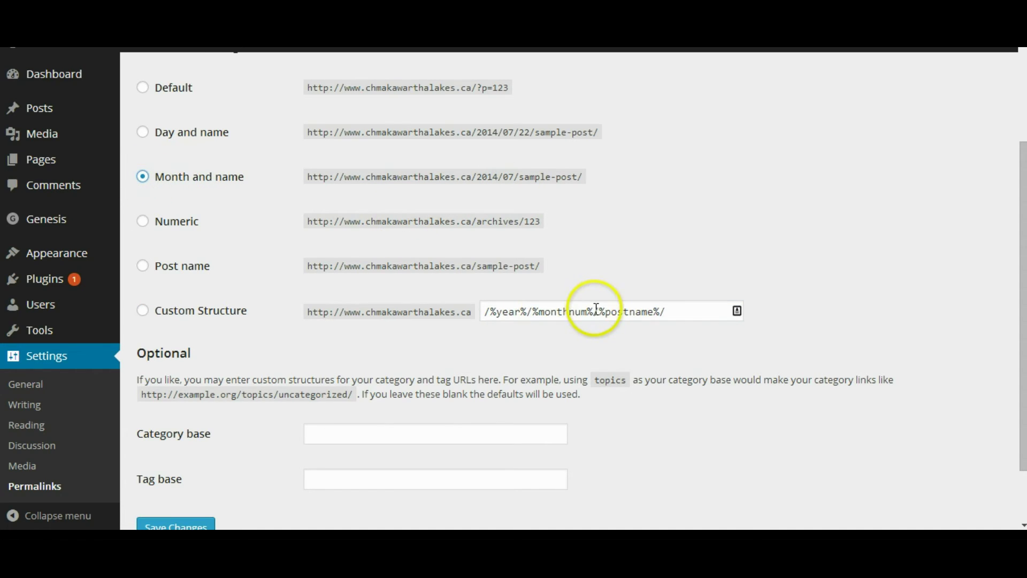
Step: Remove the month so the custom structure reads /%year%/%postname%/, and save the permalinks
{"action": "left_click_drag", "start_coordinate": [592, 312], "coordinate": [544, 313]}
{"action": "key", "text": "BackSpace"}
{"action": "key", "text": "BackSpace"}
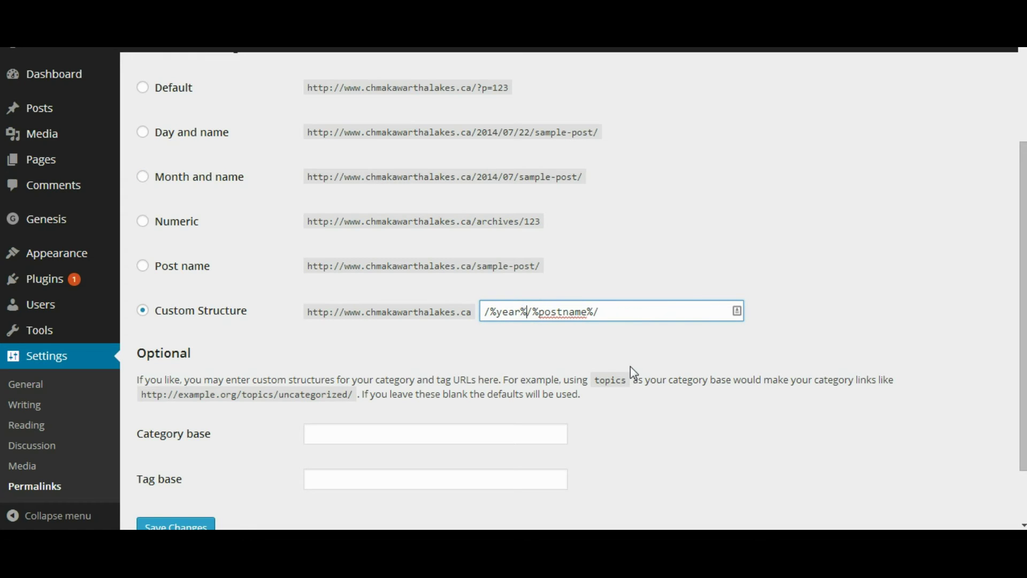
{"action": "left_click", "coordinate": [630, 312]}
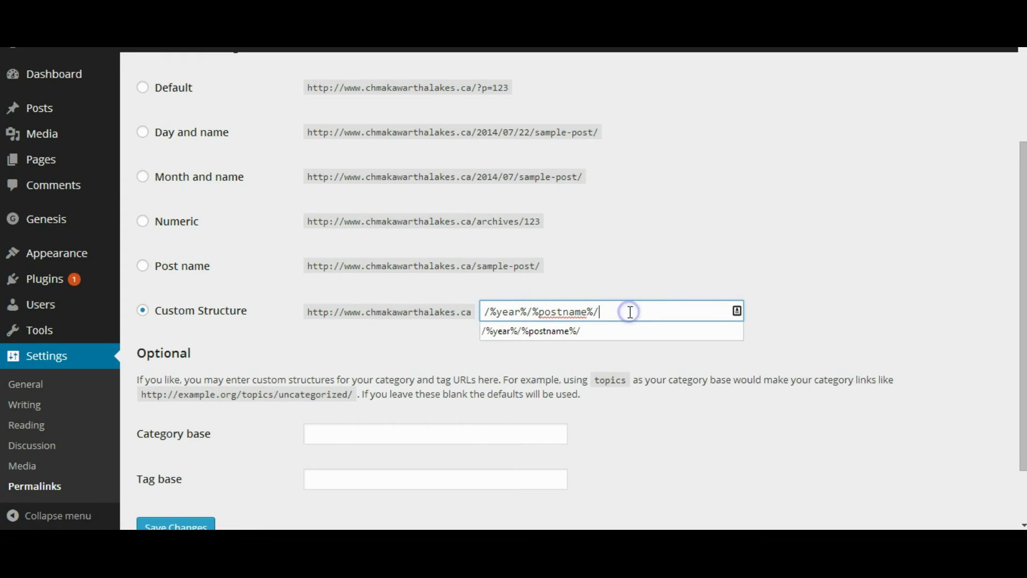
{"action": "left_click", "coordinate": [680, 282]}
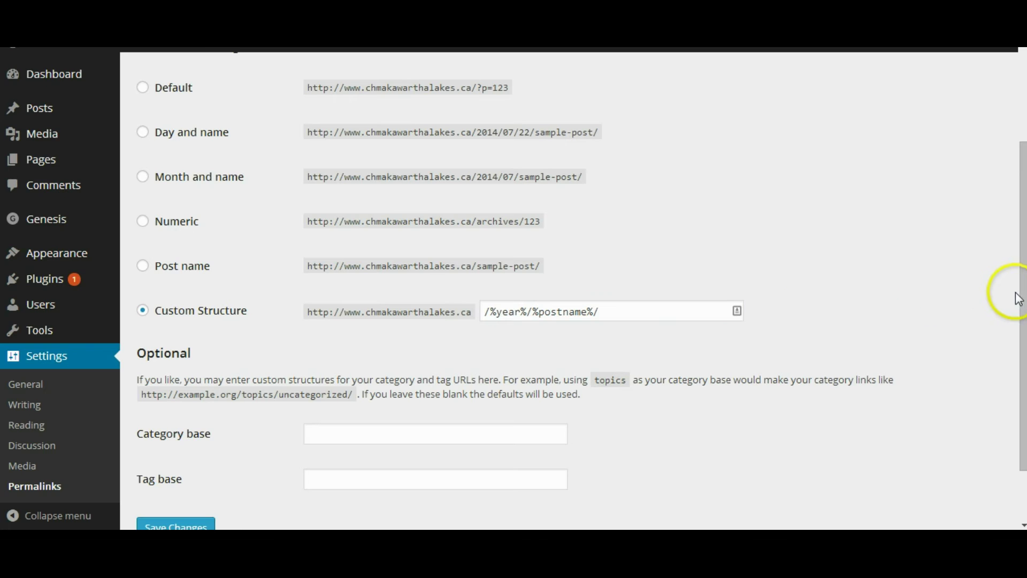
{"action": "left_click_drag", "start_coordinate": [1022, 298], "coordinate": [1022, 315]}
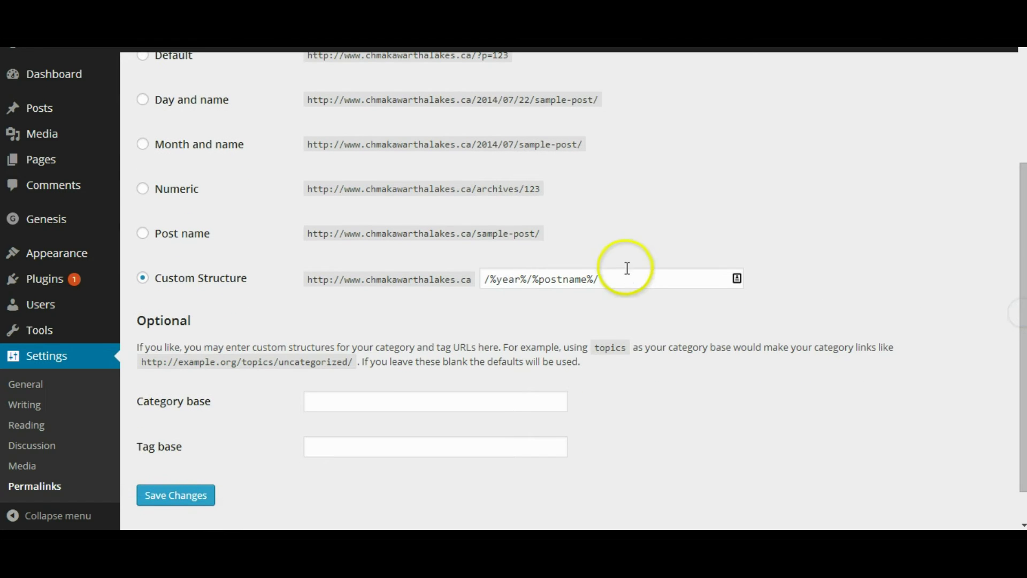
{"action": "left_click", "coordinate": [172, 494]}
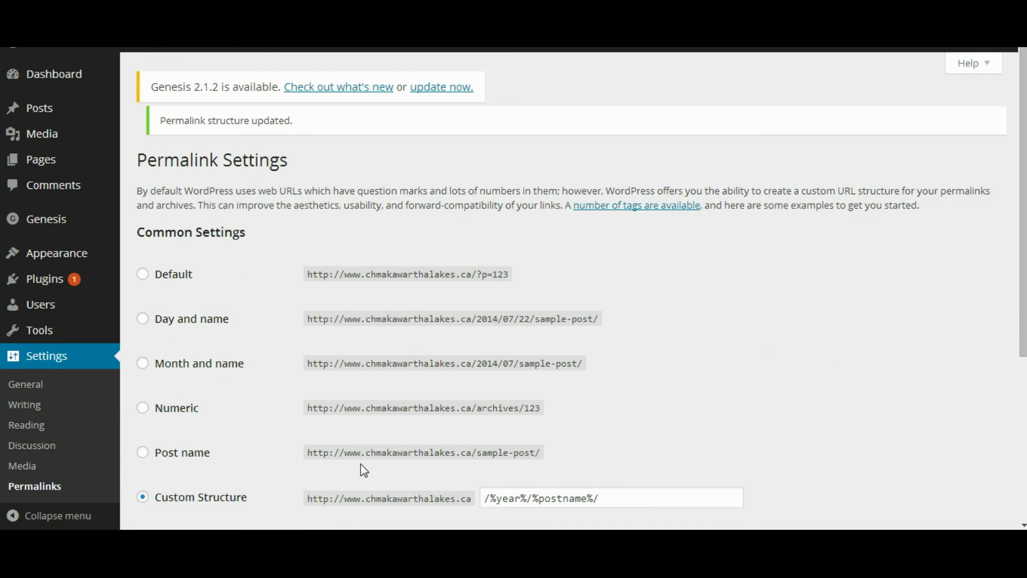
{"action": "left_click_drag", "start_coordinate": [1020, 293], "coordinate": [1011, 361]}
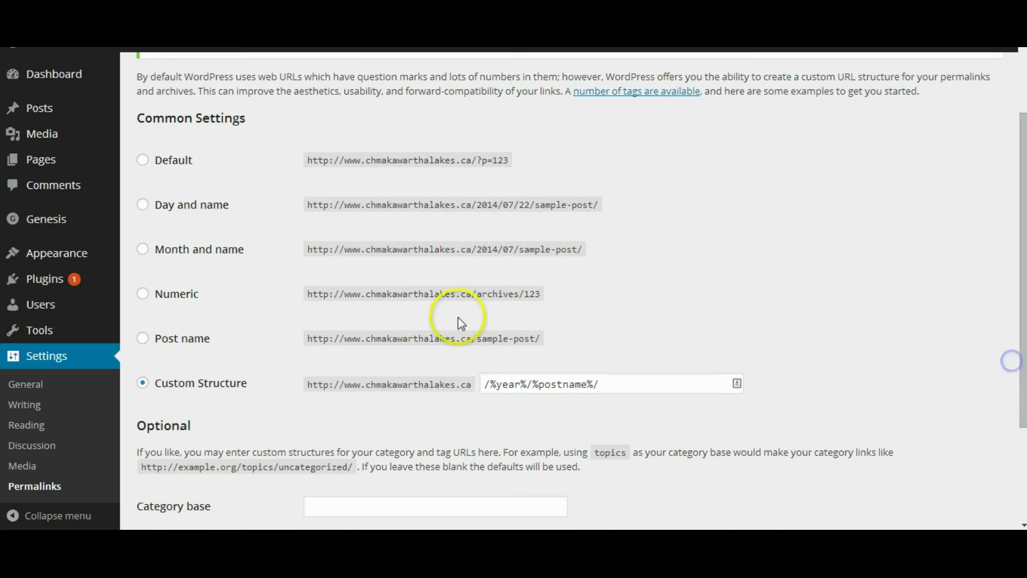
{"action": "left_click", "coordinate": [86, 303]}
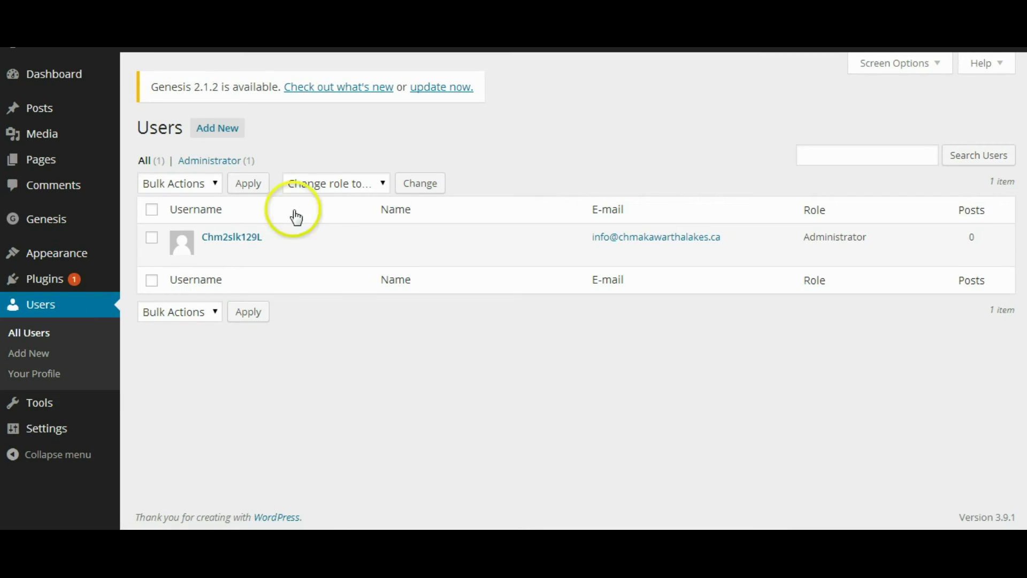
Step: Replace the administrator's username nickname with their first name and update the profile
{"action": "left_click", "coordinate": [255, 236]}
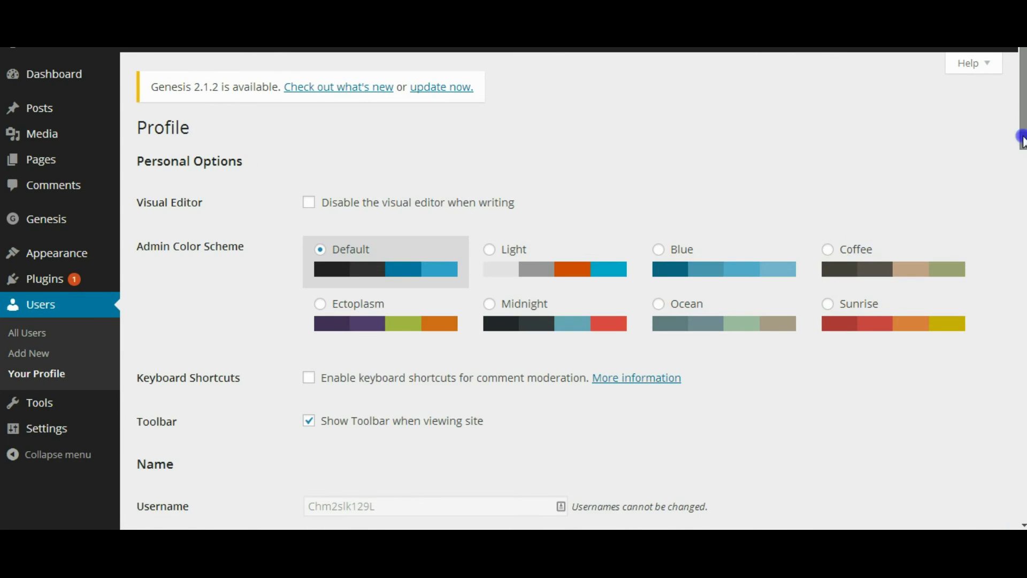
{"action": "left_click_drag", "start_coordinate": [1022, 134], "coordinate": [1022, 213]}
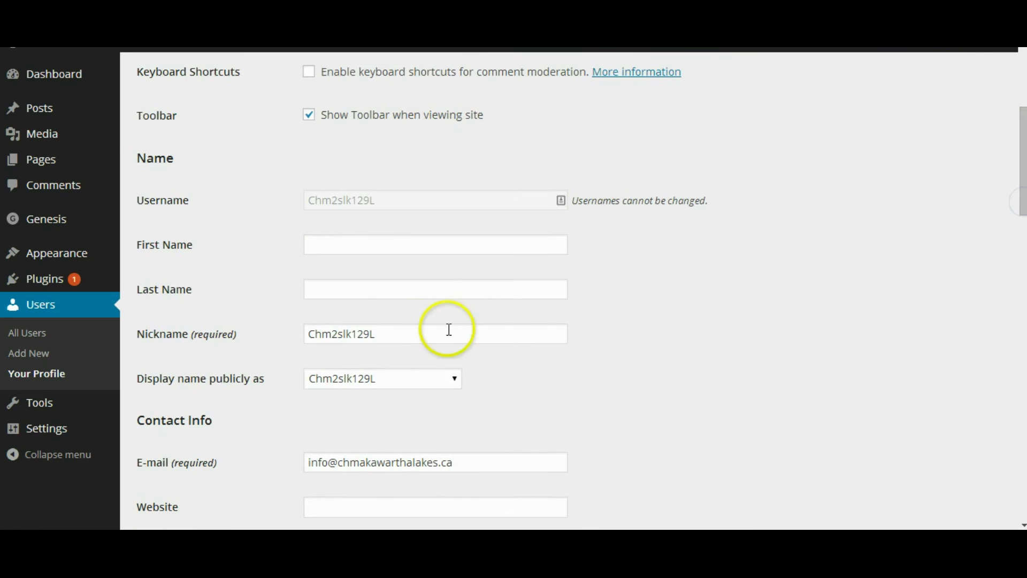
{"action": "left_click", "coordinate": [394, 328]}
{"action": "left_click", "coordinate": [310, 337]}
{"action": "left_click_drag", "start_coordinate": [374, 332], "coordinate": [322, 333]}
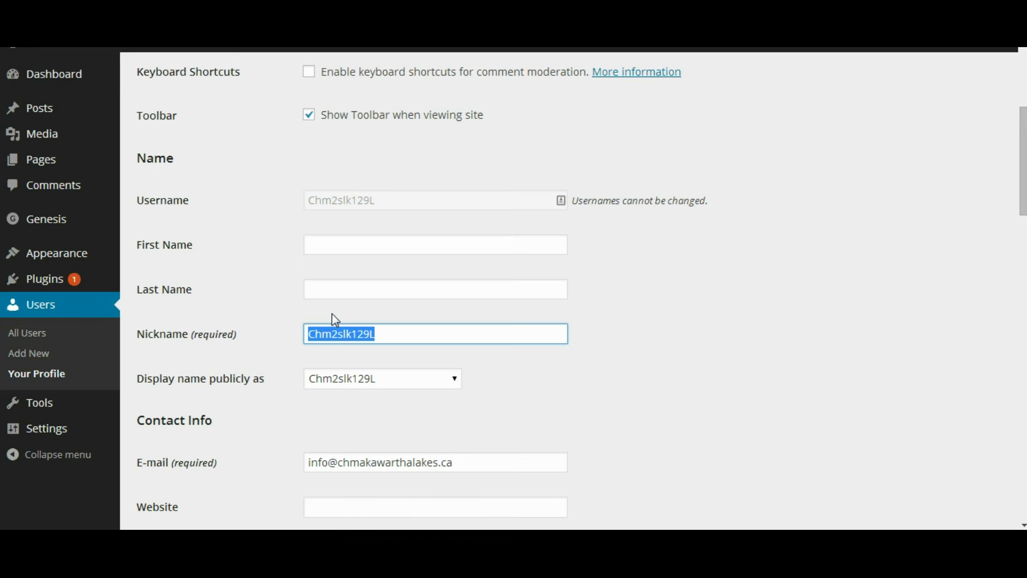
{"action": "left_click", "coordinate": [309, 334]}
{"action": "left_click_drag", "start_coordinate": [314, 334], "coordinate": [445, 329]}
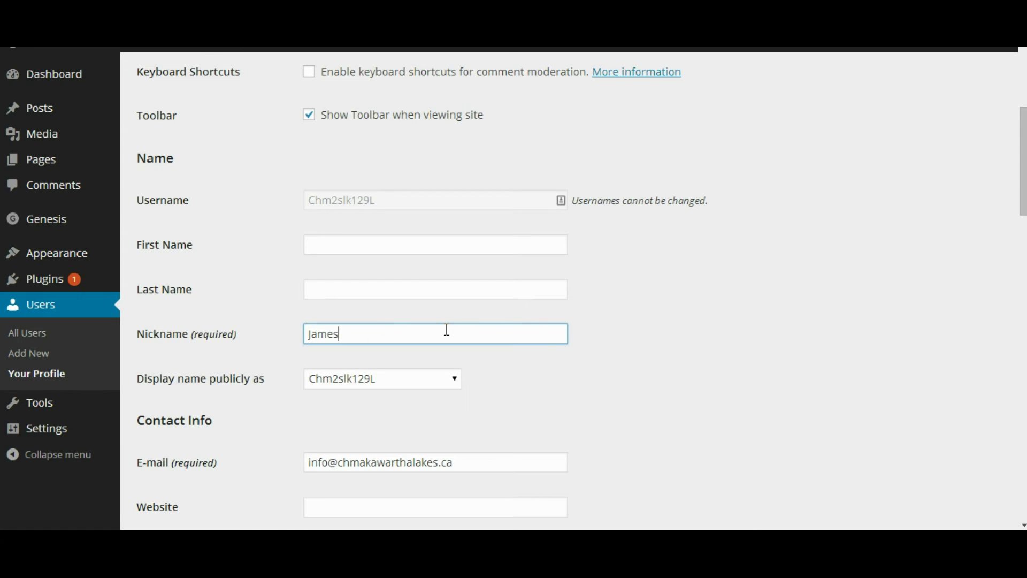
{"action": "left_click", "coordinate": [786, 331]}
{"action": "left_click_drag", "start_coordinate": [1020, 203], "coordinate": [1010, 500]}
{"action": "left_click", "coordinate": [163, 494]}
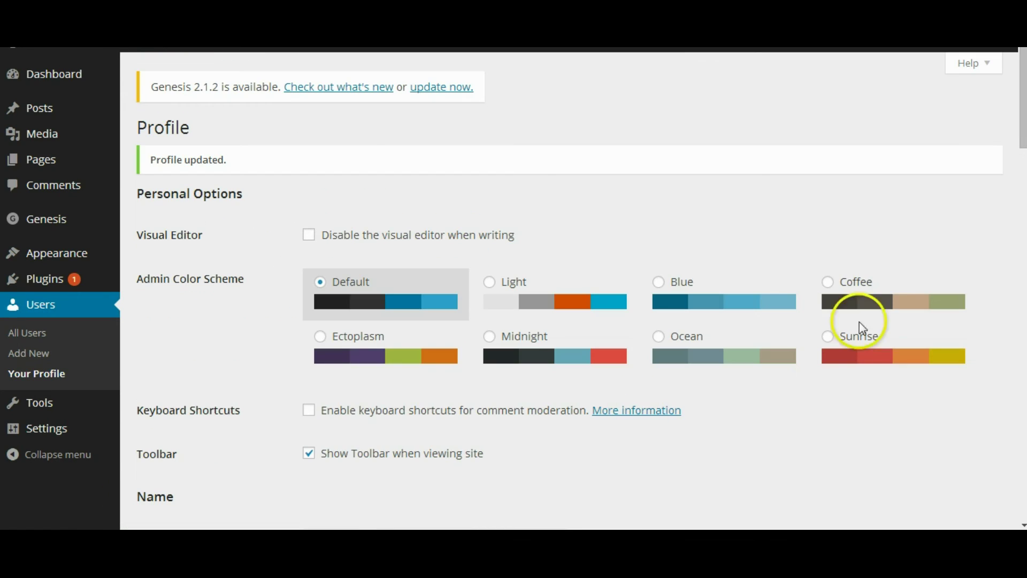
Step: Go to Appearance > Widgets and expand the still-empty Primary Sidebar widget area
{"action": "scroll", "coordinate": [1021, 155], "scroll_direction": "down", "scroll_amount": 5}
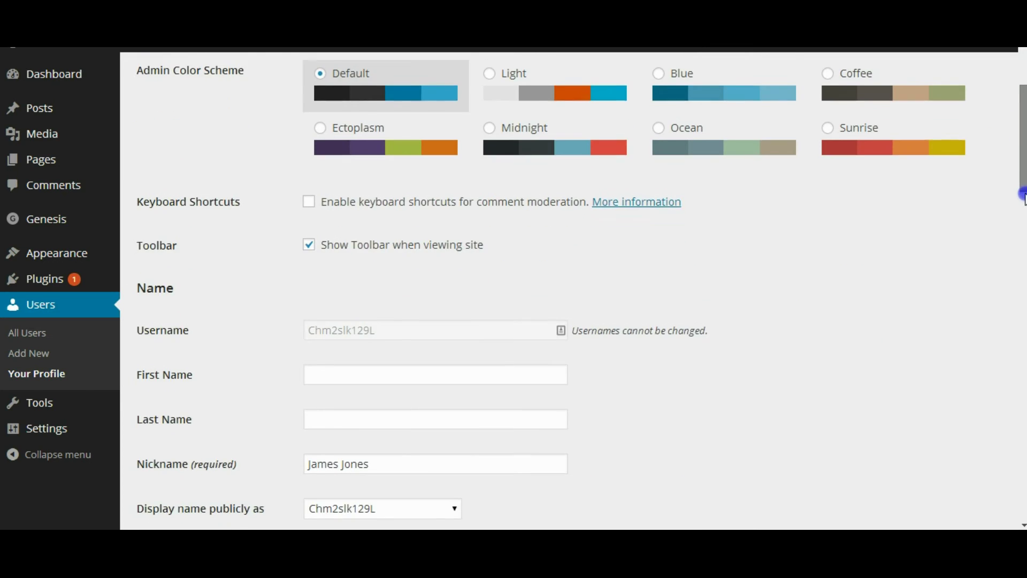
{"action": "mouse_move", "coordinate": [62, 259]}
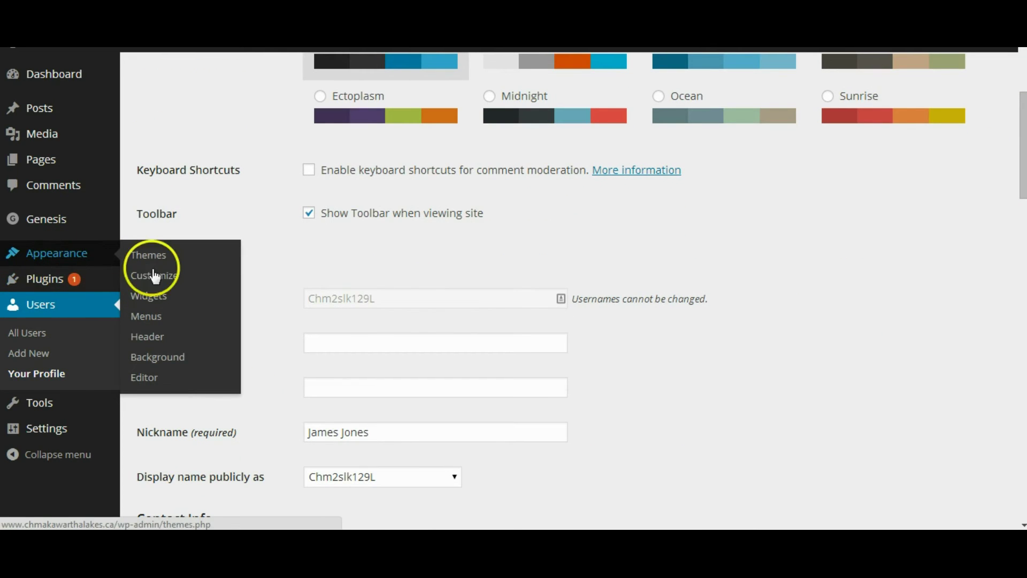
{"action": "left_click", "coordinate": [154, 295]}
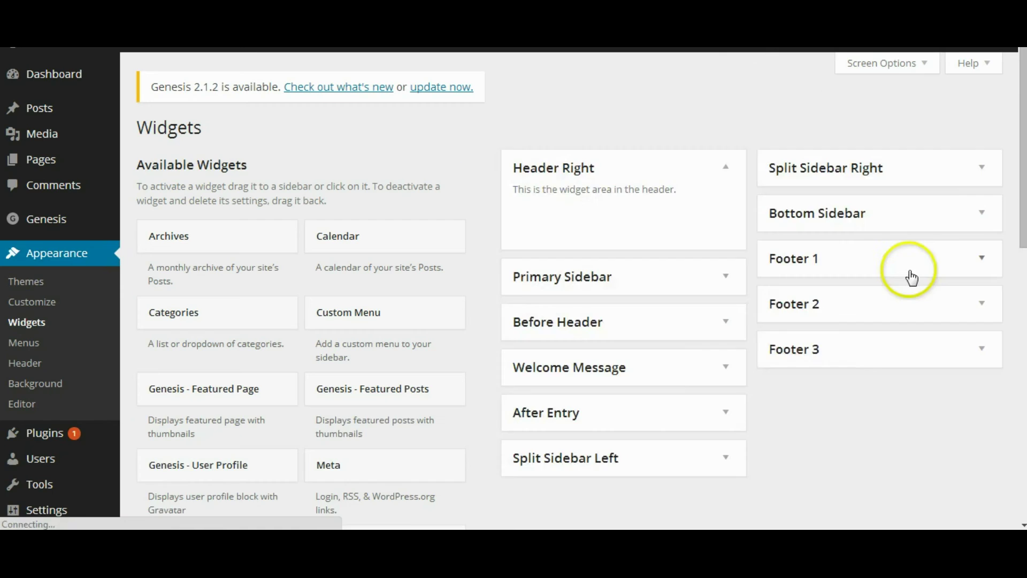
{"action": "scroll", "coordinate": [1011, 198], "scroll_direction": "down", "scroll_amount": 1}
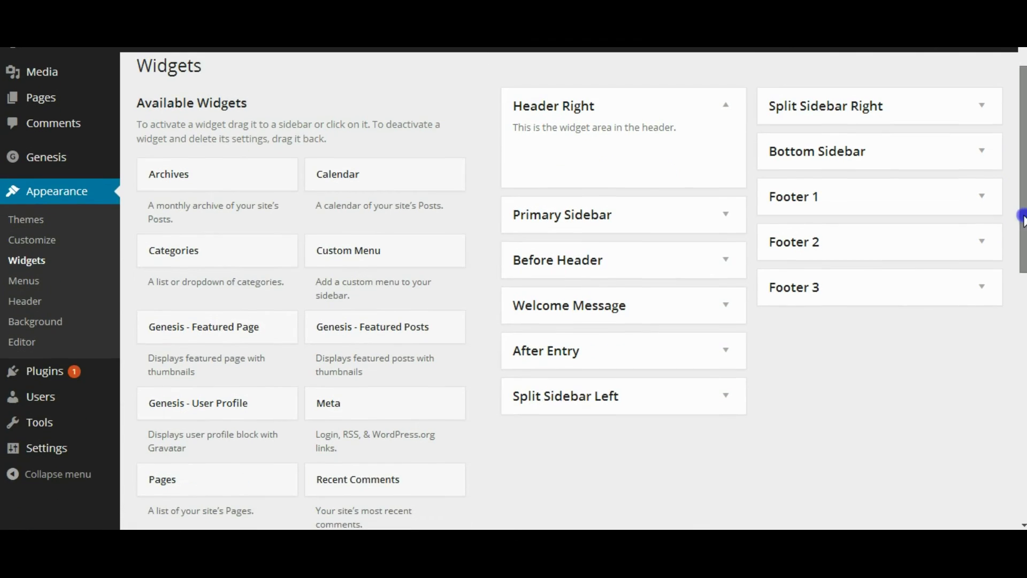
{"action": "left_click", "coordinate": [712, 264]}
{"action": "left_click", "coordinate": [720, 218]}
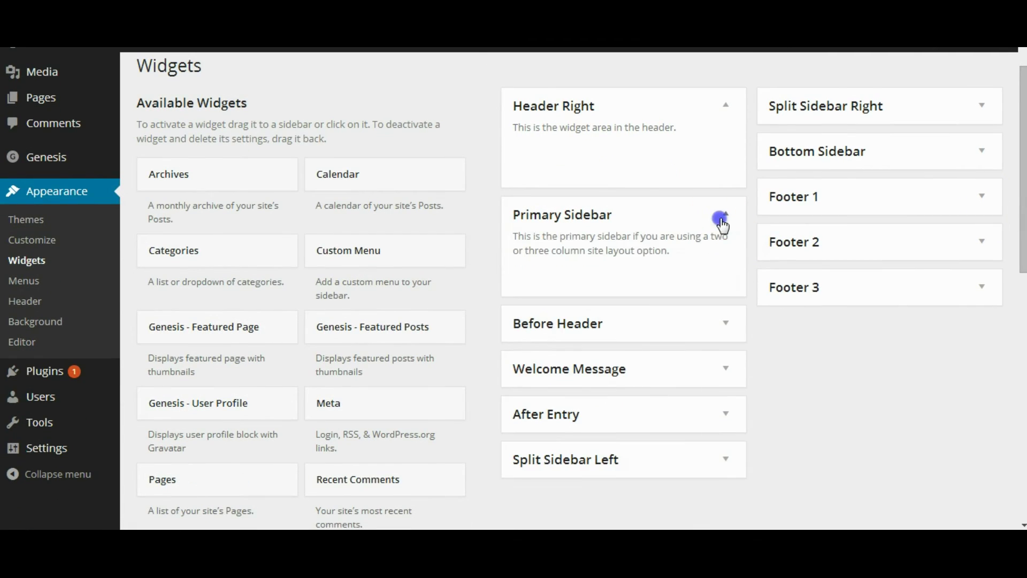
{"action": "left_click", "coordinate": [1024, 209]}
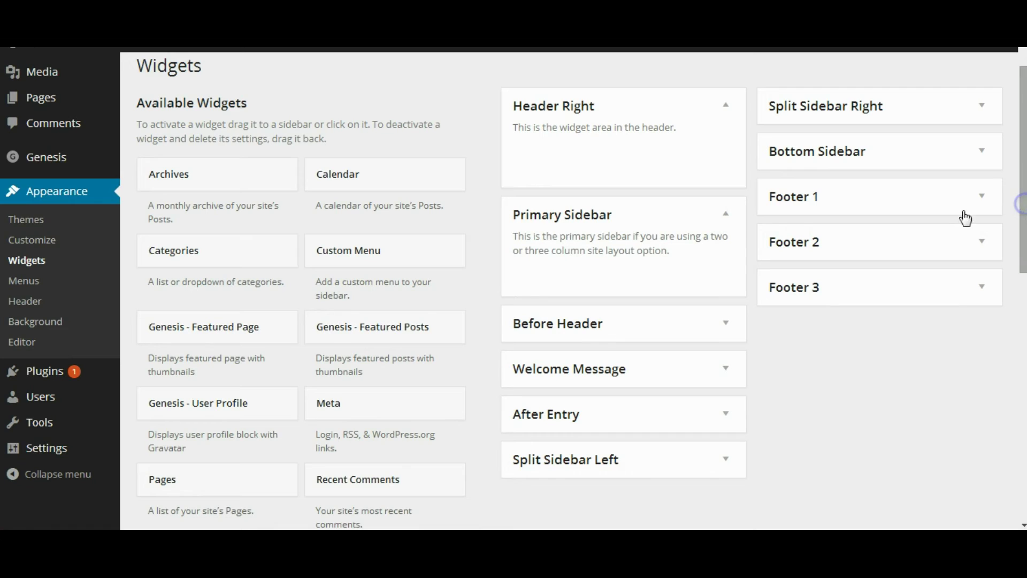
{"action": "left_click", "coordinate": [728, 213]}
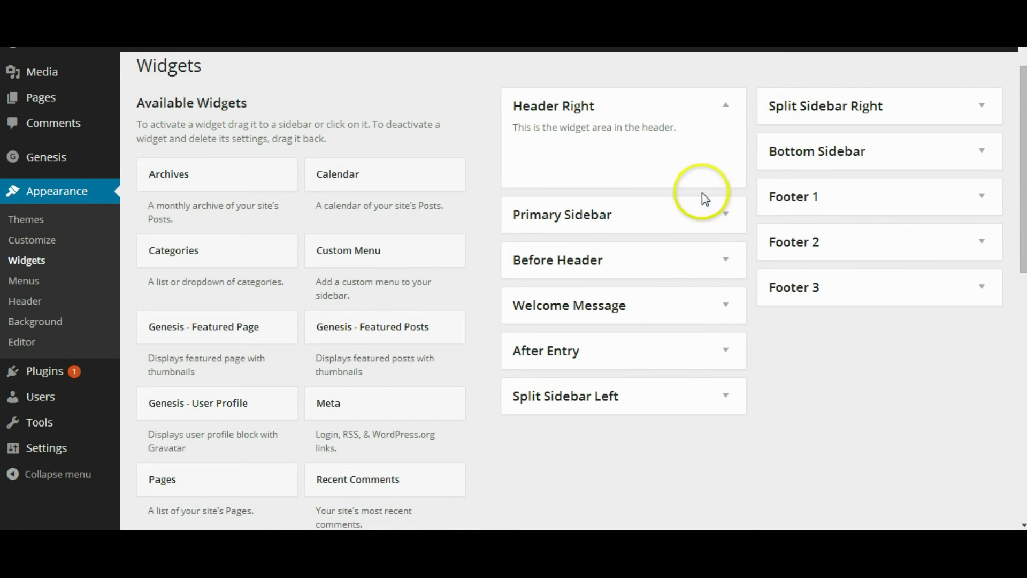
{"action": "left_click", "coordinate": [728, 216]}
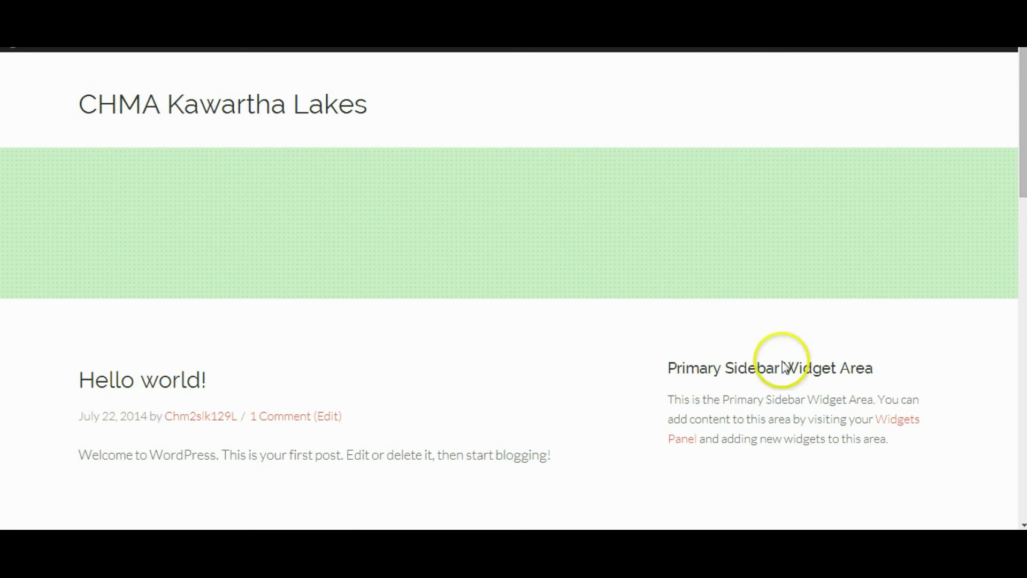
{"action": "left_click", "coordinate": [785, 380]}
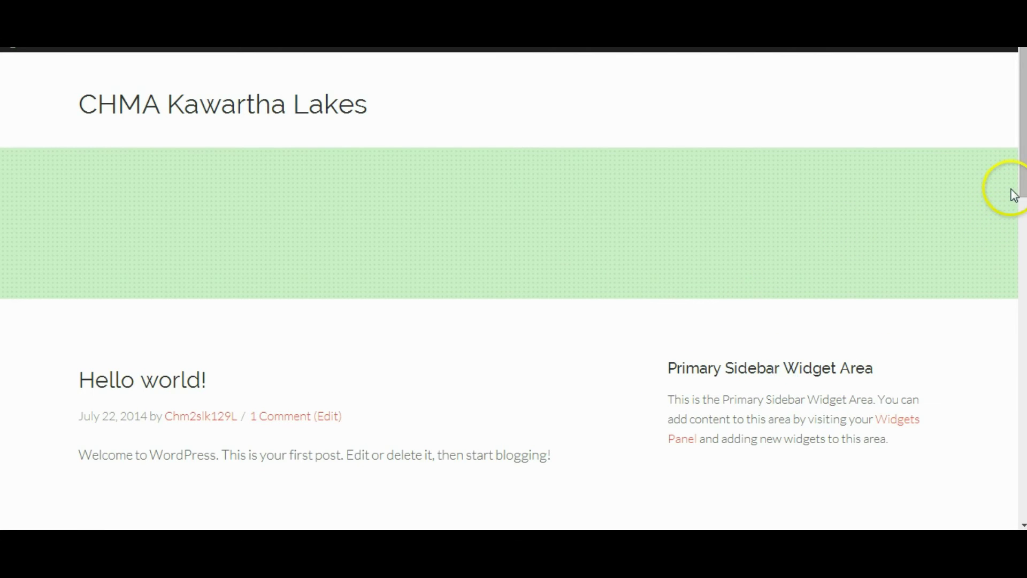
{"action": "left_click_drag", "start_coordinate": [1020, 179], "coordinate": [1020, 207]}
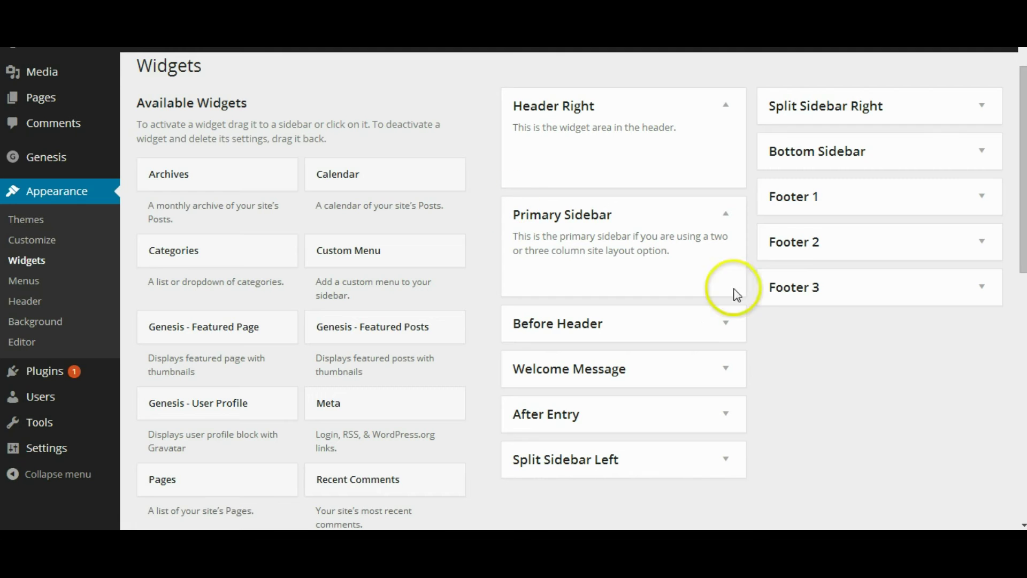
Step: Drag a Text widget into the Primary Sidebar and fill in its title and HTML content
{"action": "left_click_drag", "start_coordinate": [1022, 223], "coordinate": [1015, 340]}
{"action": "left_click_drag", "start_coordinate": [195, 431], "coordinate": [581, 180]}
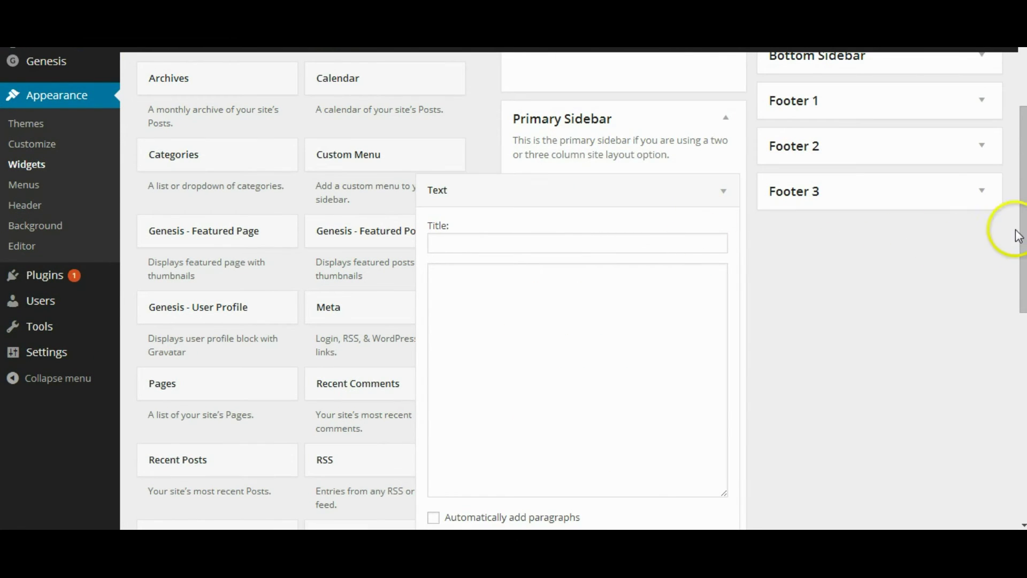
{"action": "left_click_drag", "start_coordinate": [1022, 235], "coordinate": [1022, 242]}
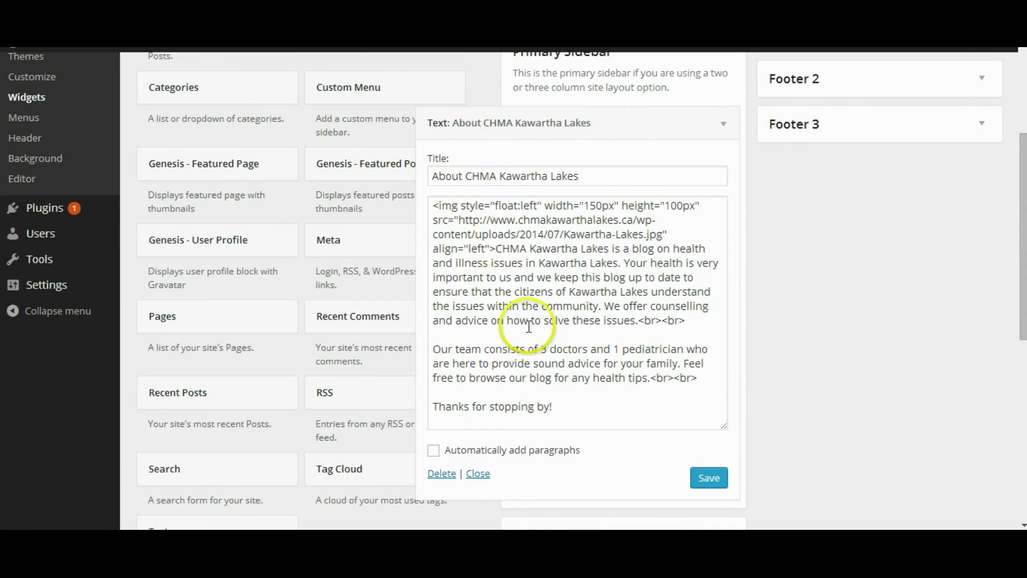
{"action": "left_click_drag", "start_coordinate": [565, 405], "coordinate": [443, 202]}
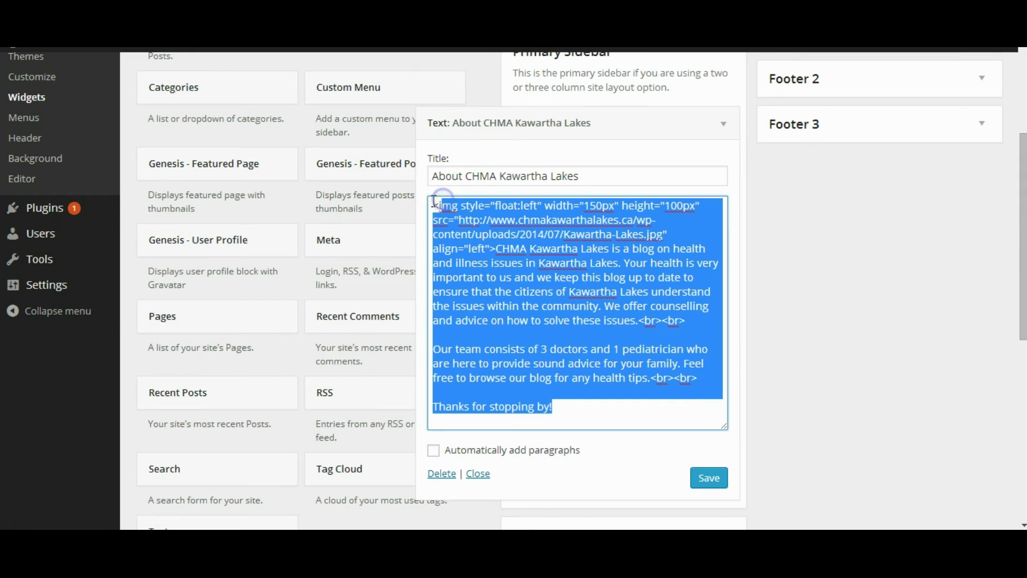
{"action": "left_click", "coordinate": [434, 204]}
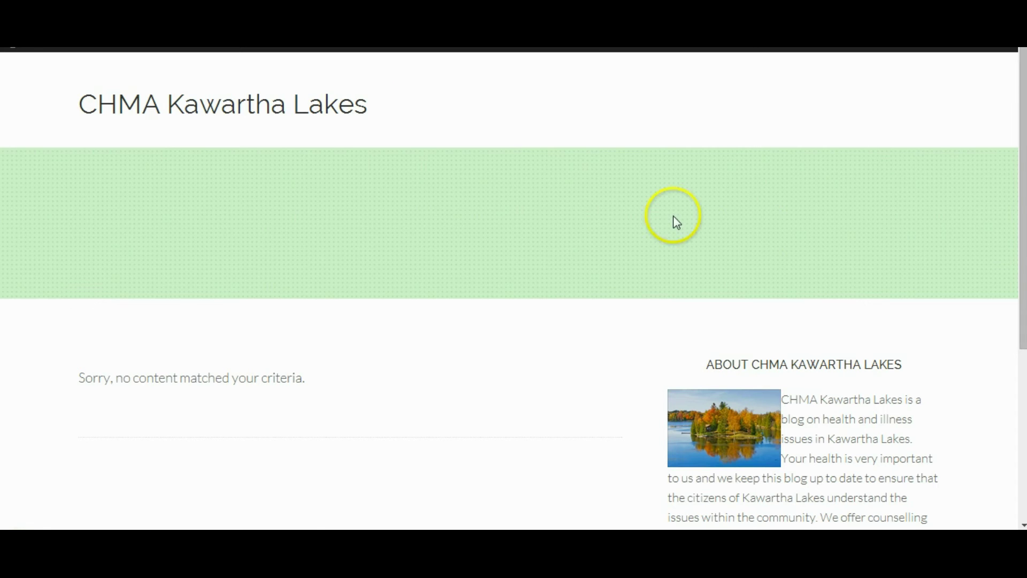
{"action": "mouse_move", "coordinate": [1022, 223]}
{"action": "left_mouse_down"}
{"action": "mouse_move", "coordinate": [1023, 374]}
{"action": "mouse_move", "coordinate": [1011, 215]}
{"action": "mouse_move", "coordinate": [1001, 358]}
{"action": "left_mouse_up"}
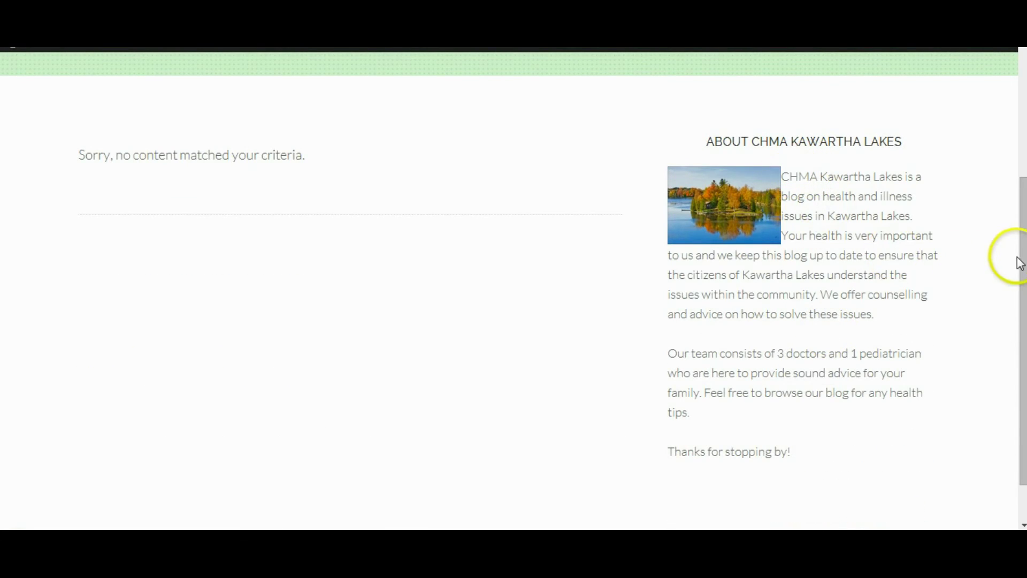
{"action": "left_click_drag", "start_coordinate": [1019, 262], "coordinate": [1022, 245]}
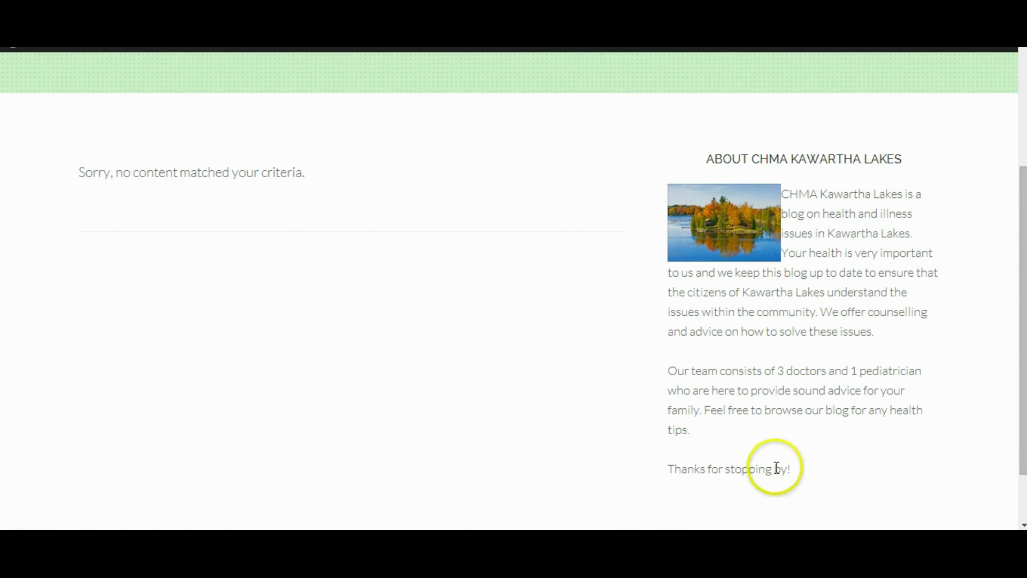
Step: Review the About CHMA Kawartha Lakes blurb and image code, then collapse the widget
{"action": "left_click_drag", "start_coordinate": [774, 468], "coordinate": [769, 374]}
{"action": "left_click", "coordinate": [769, 375]}
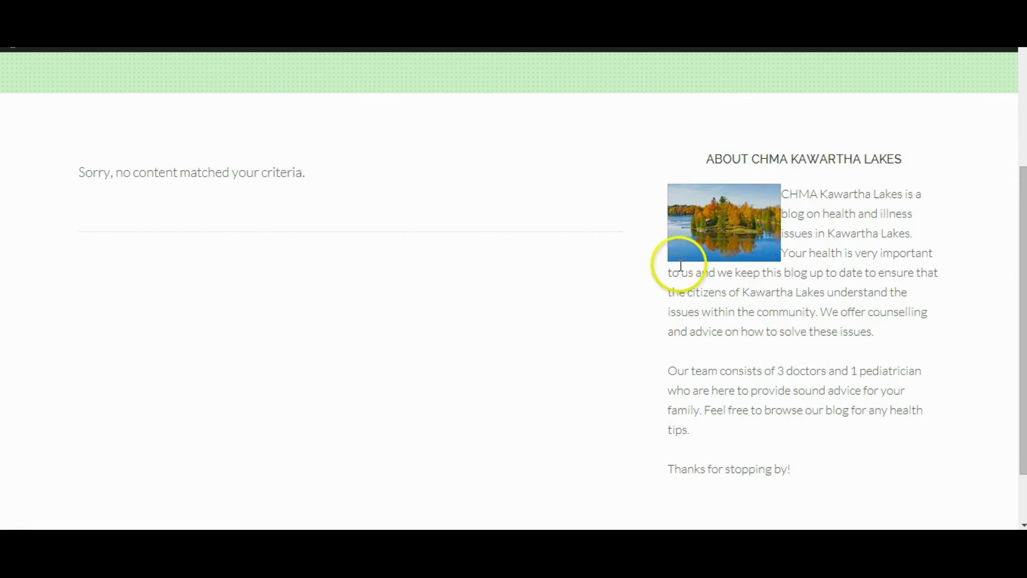
{"action": "left_click_drag", "start_coordinate": [1021, 230], "coordinate": [1016, 151]}
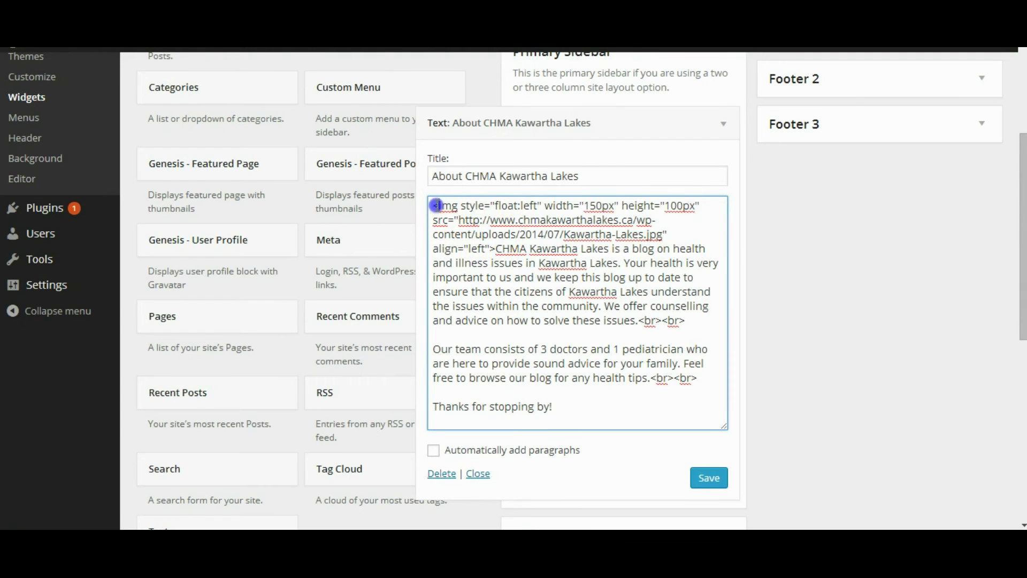
{"action": "left_click_drag", "start_coordinate": [437, 206], "coordinate": [495, 249]}
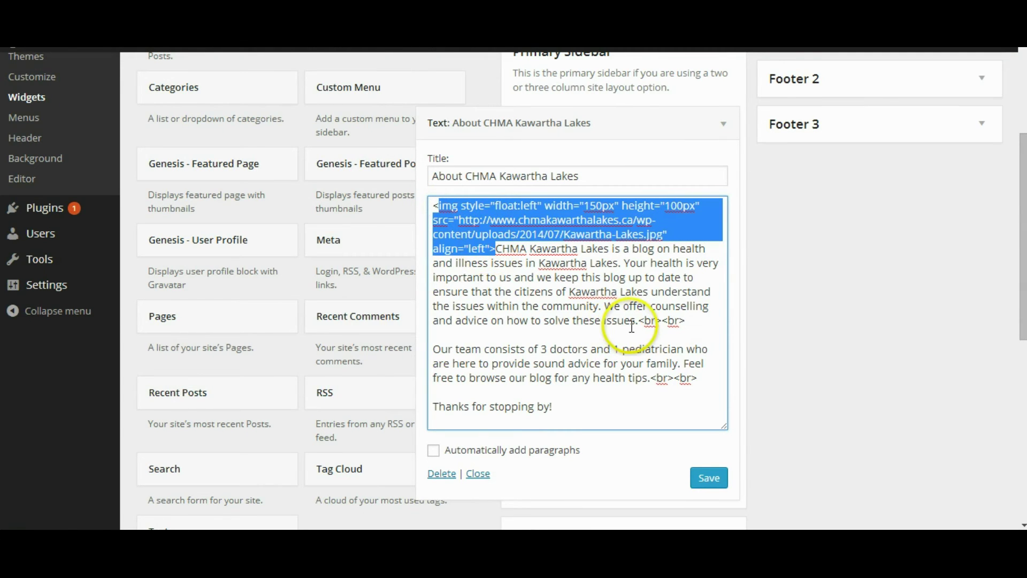
{"action": "left_click", "coordinate": [714, 279]}
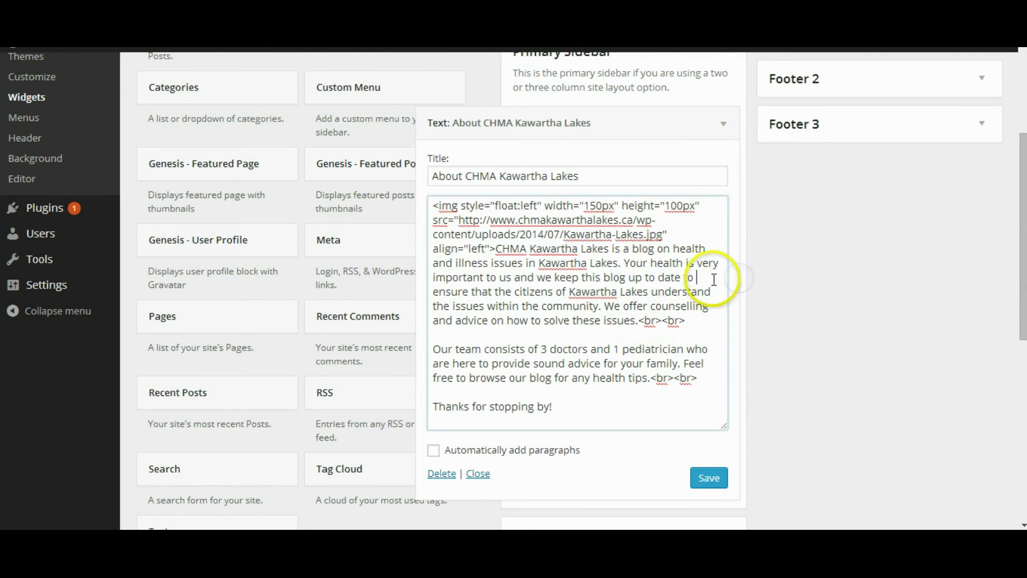
{"action": "left_click", "coordinate": [724, 135]}
{"action": "left_click_drag", "start_coordinate": [1019, 206], "coordinate": [1016, 103]}
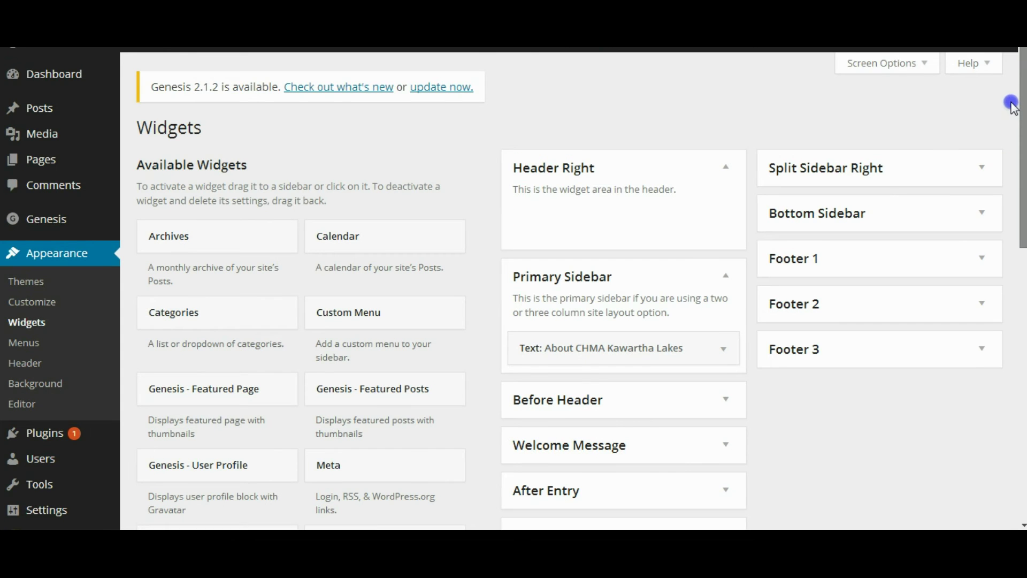
Step: Open the list of installed plugins
{"action": "mouse_move", "coordinate": [64, 434]}
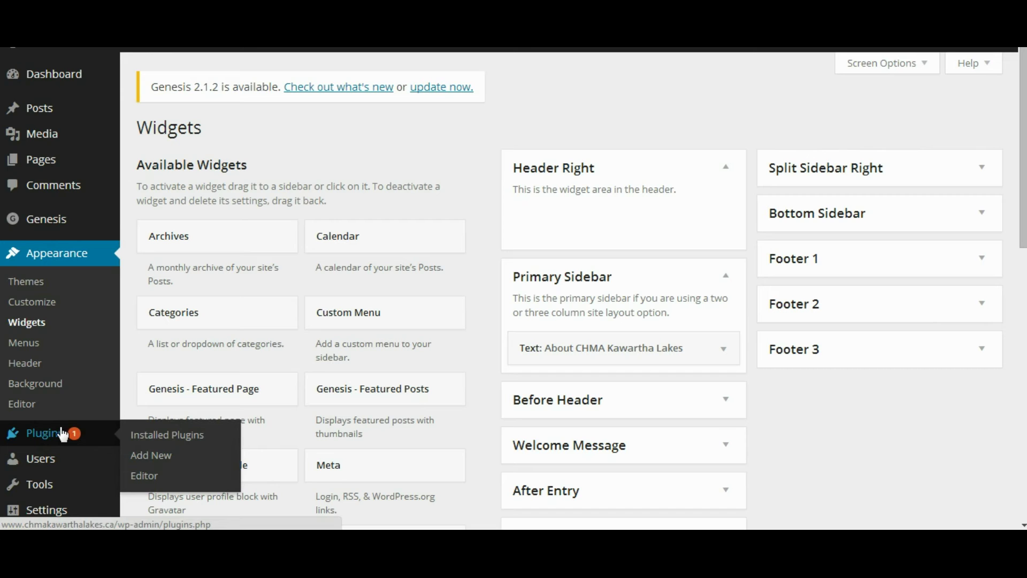
{"action": "left_click", "coordinate": [63, 433]}
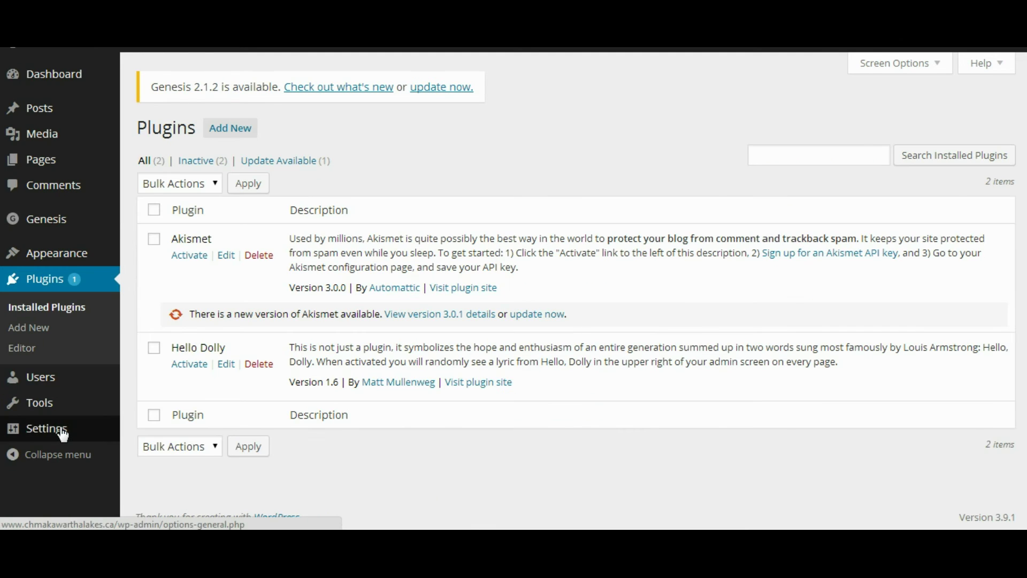
{"action": "mouse_move", "coordinate": [63, 433]}
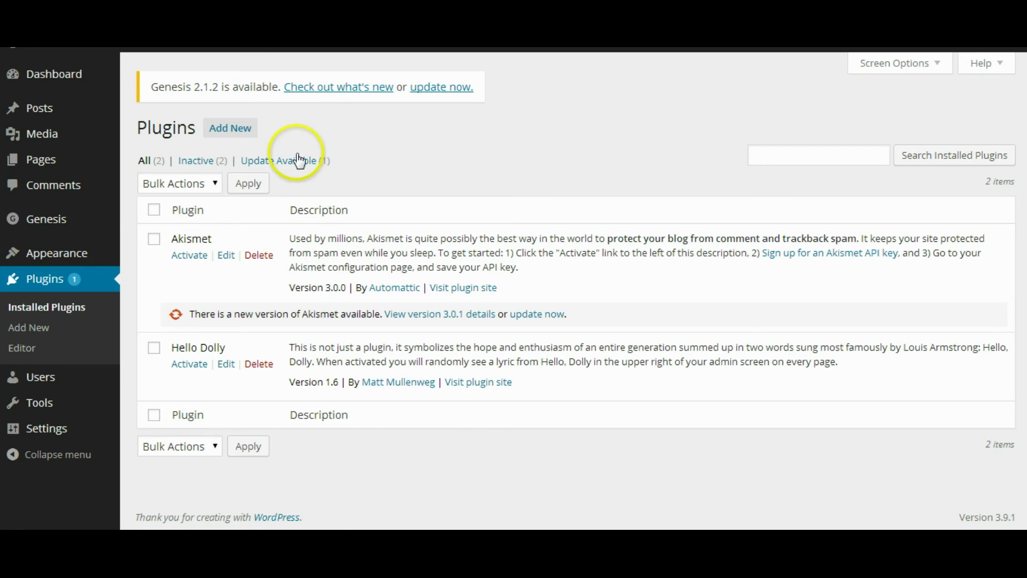
Step: Search for 'link juice keeper', then install and activate the Link Juice Keeper plugin
{"action": "left_click", "coordinate": [248, 133]}
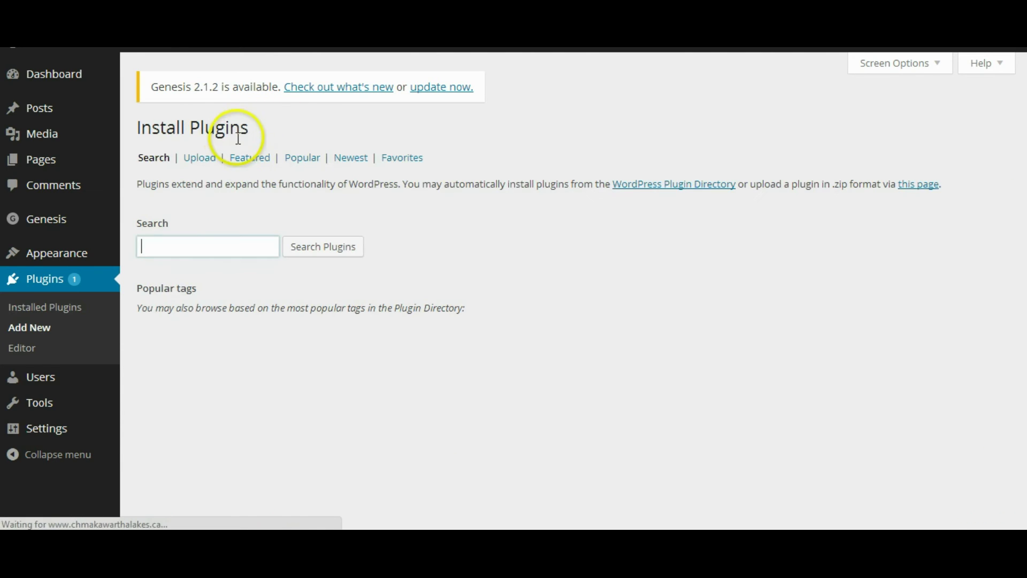
{"action": "left_click", "coordinate": [191, 244]}
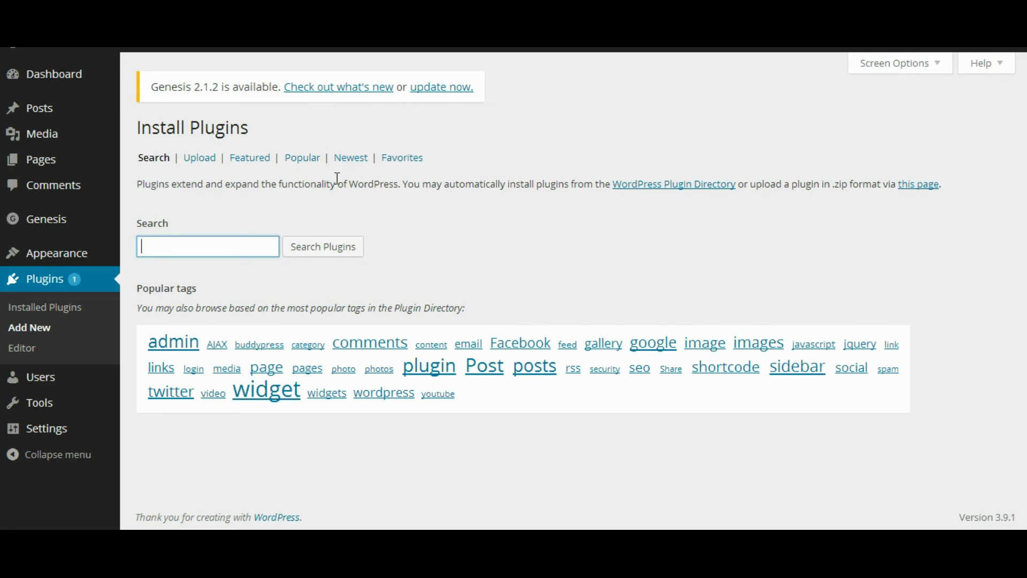
{"action": "type", "text": "lin"}
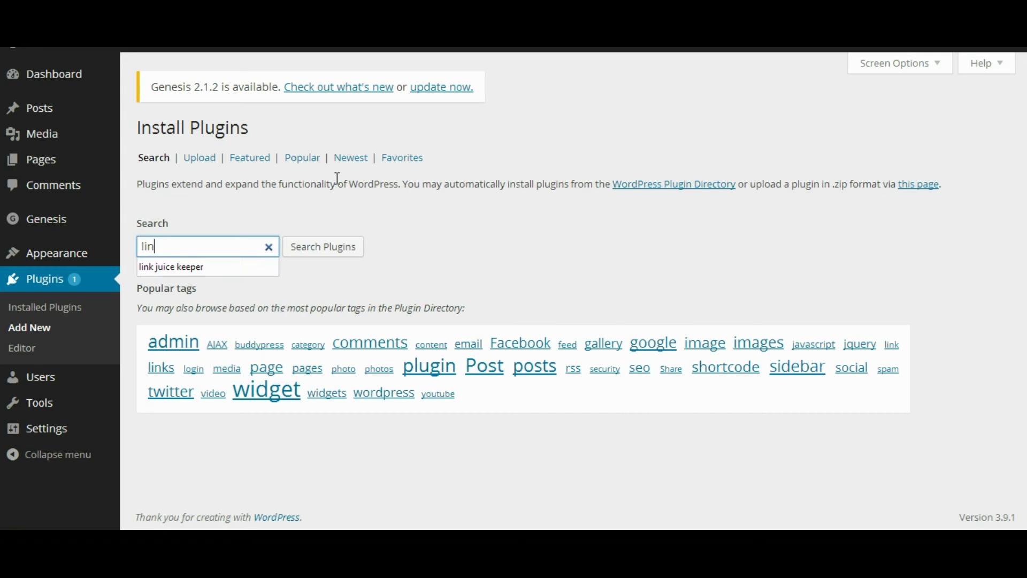
{"action": "type", "text": "k juice keeper"}
{"action": "key", "text": "Return"}
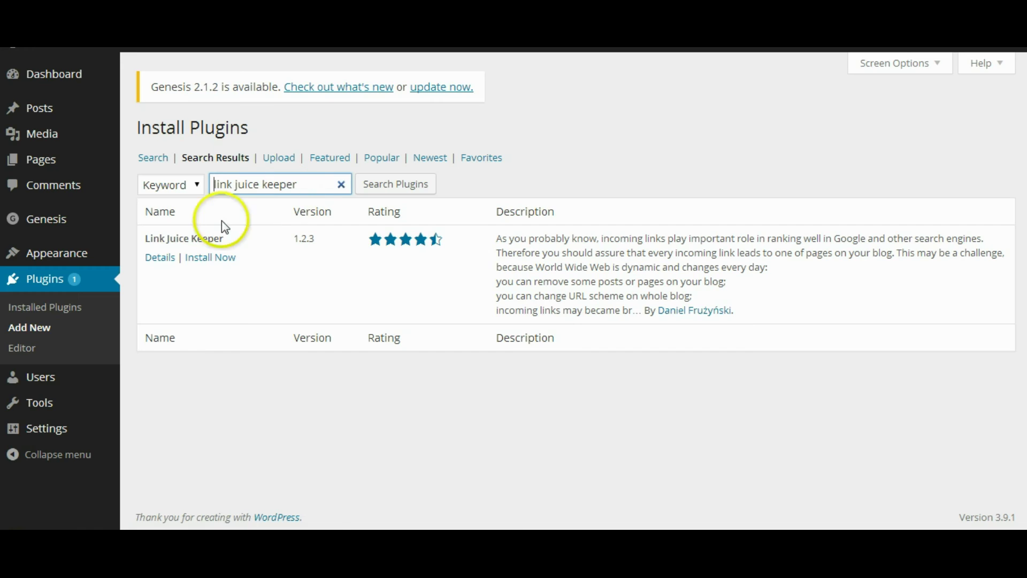
{"action": "left_click", "coordinate": [207, 259]}
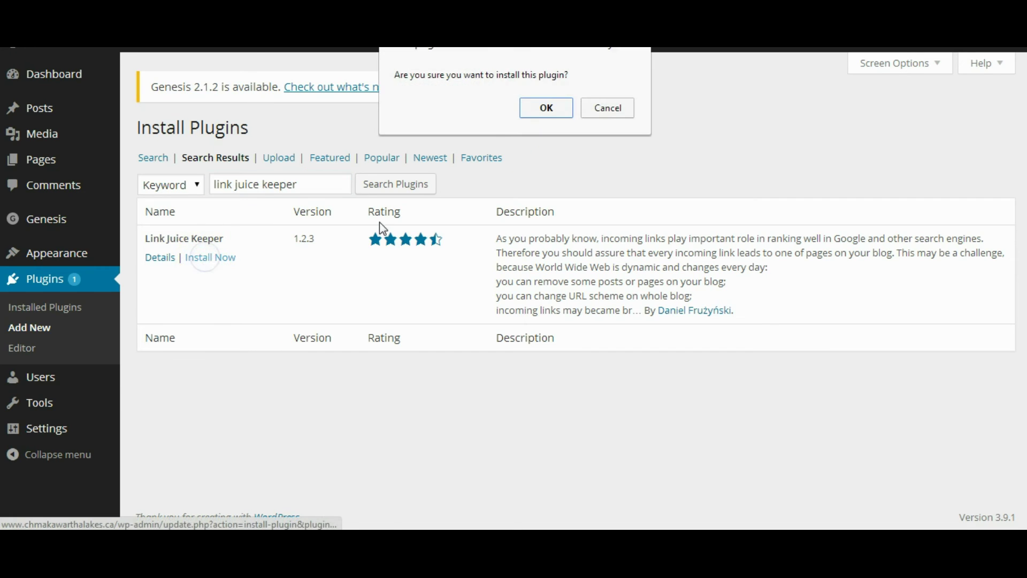
{"action": "left_click", "coordinate": [551, 114]}
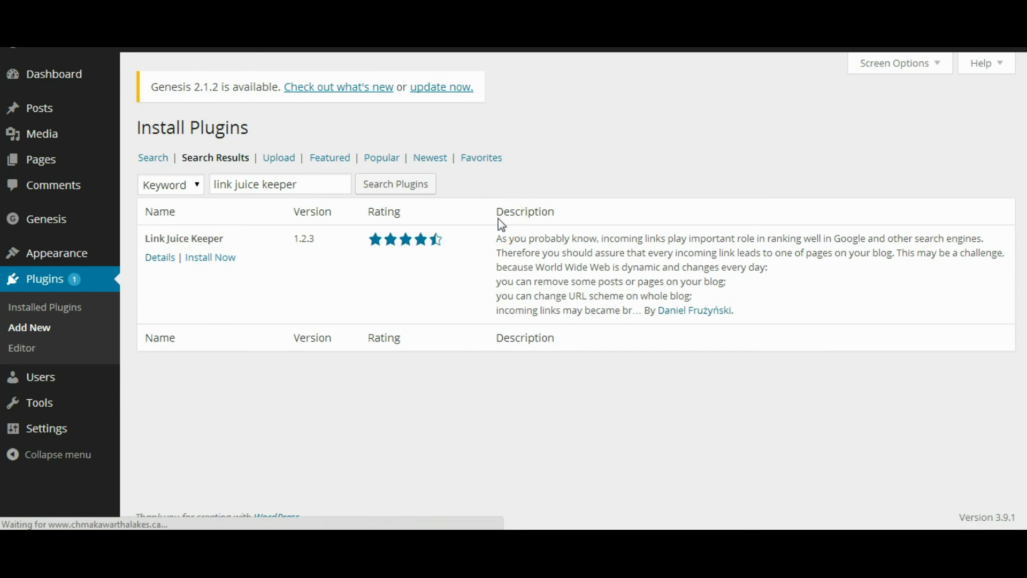
{"action": "left_click", "coordinate": [185, 256]}
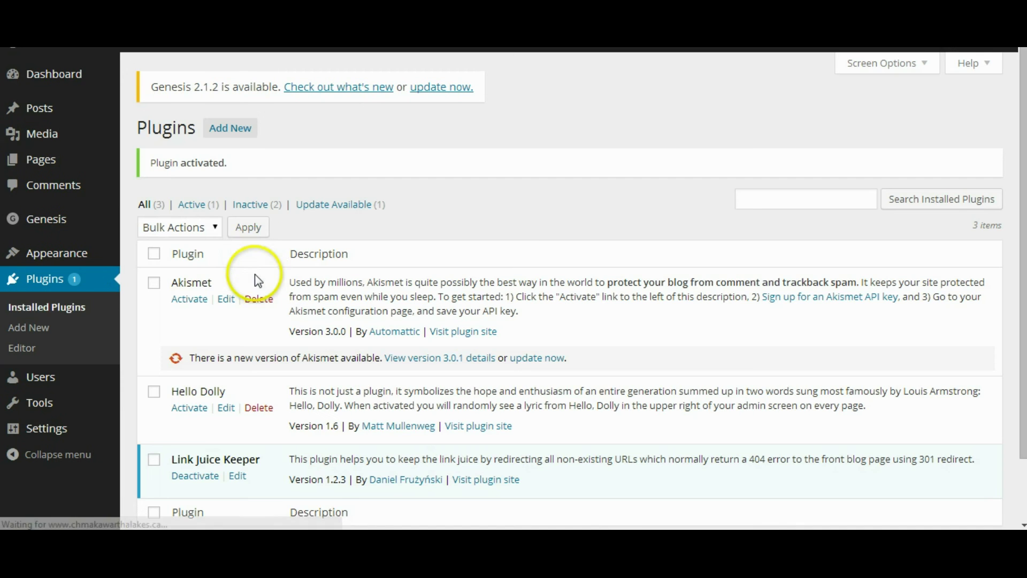
{"action": "left_click", "coordinate": [244, 134]}
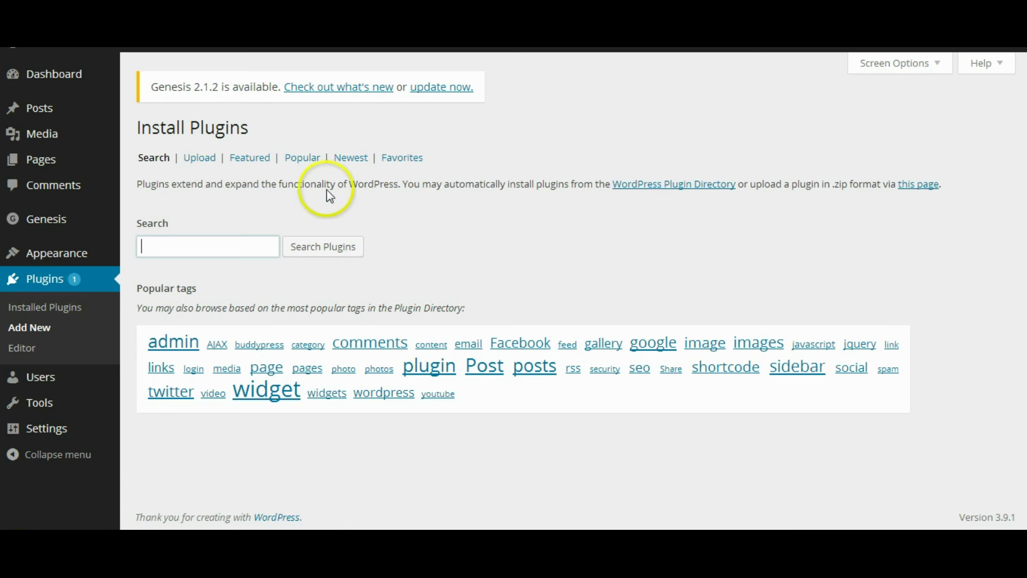
Step: Upload the SpyderSpanker Pro zip, install and activate it, then view the live front page
{"action": "left_click", "coordinate": [200, 158]}
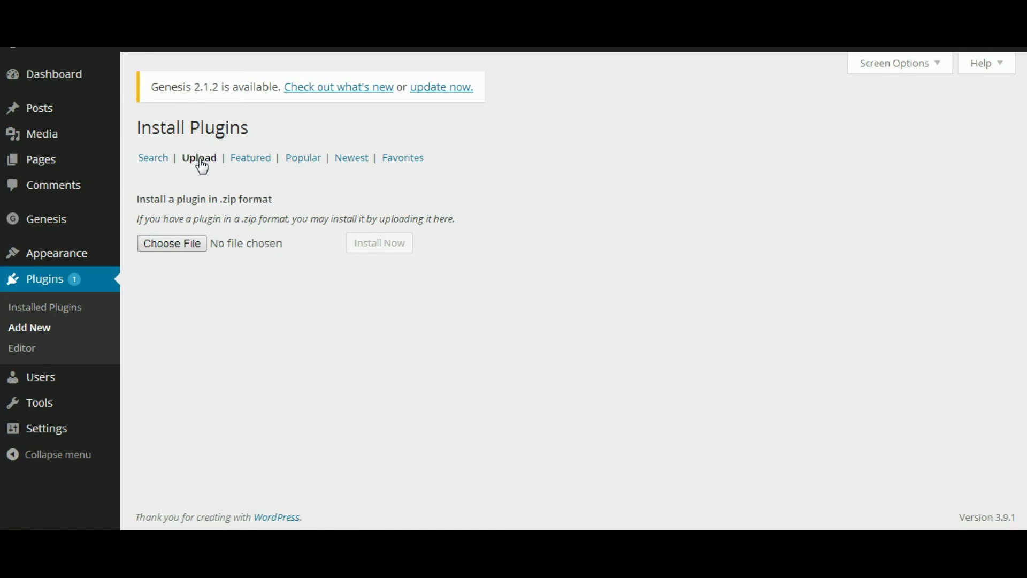
{"action": "left_click", "coordinate": [200, 167]}
{"action": "left_click", "coordinate": [169, 250]}
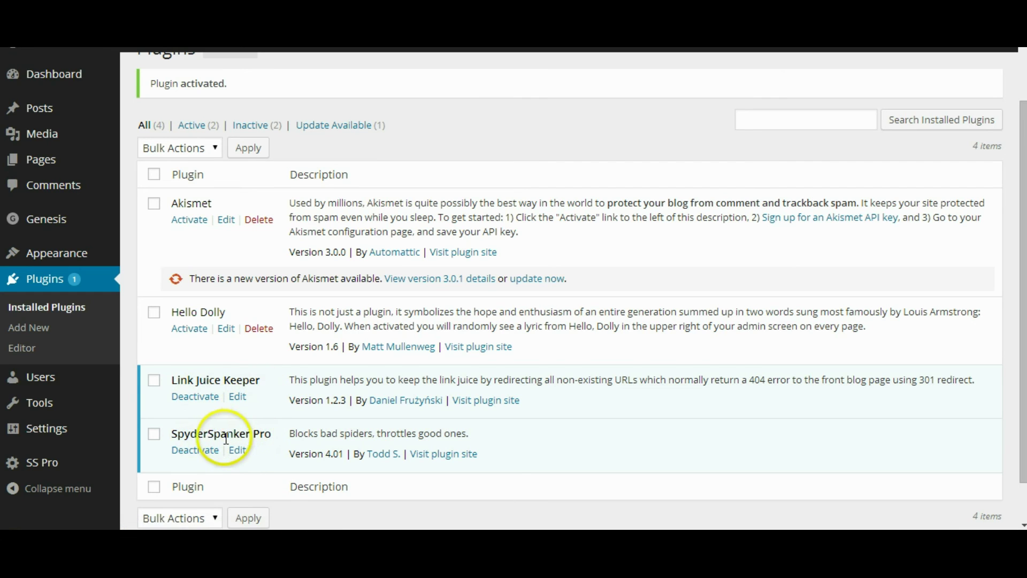
{"action": "left_click_drag", "start_coordinate": [196, 381], "coordinate": [269, 382]}
{"action": "left_click", "coordinate": [269, 384]}
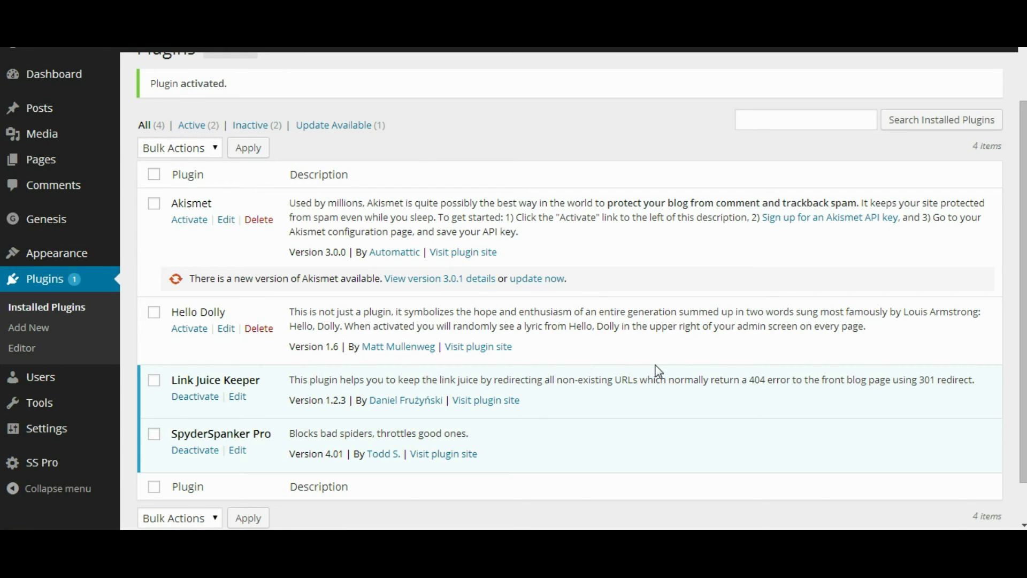
{"action": "left_click", "coordinate": [298, 85]}
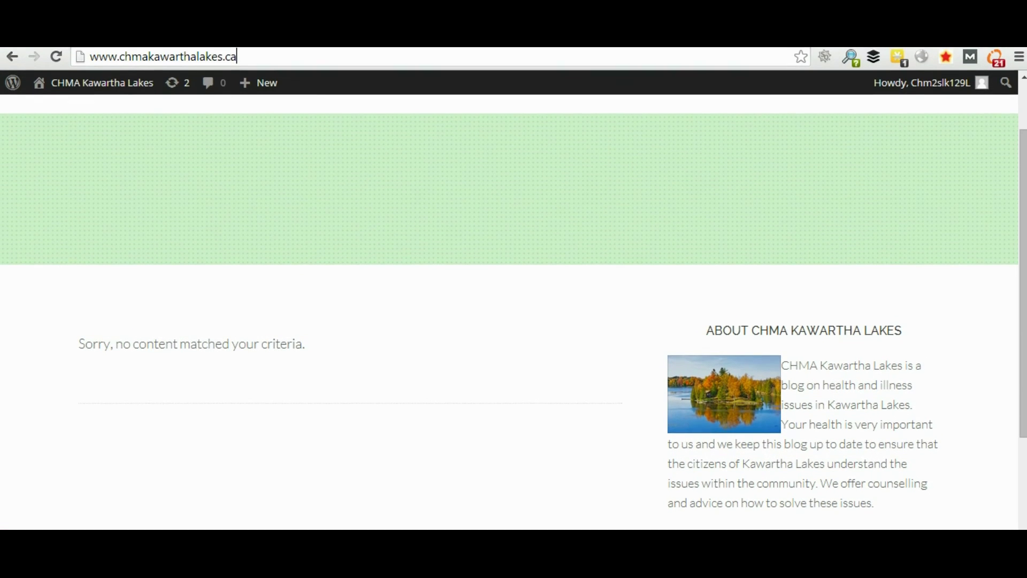
{"action": "left_click", "coordinate": [289, 56]}
{"action": "type", "text": "/"}
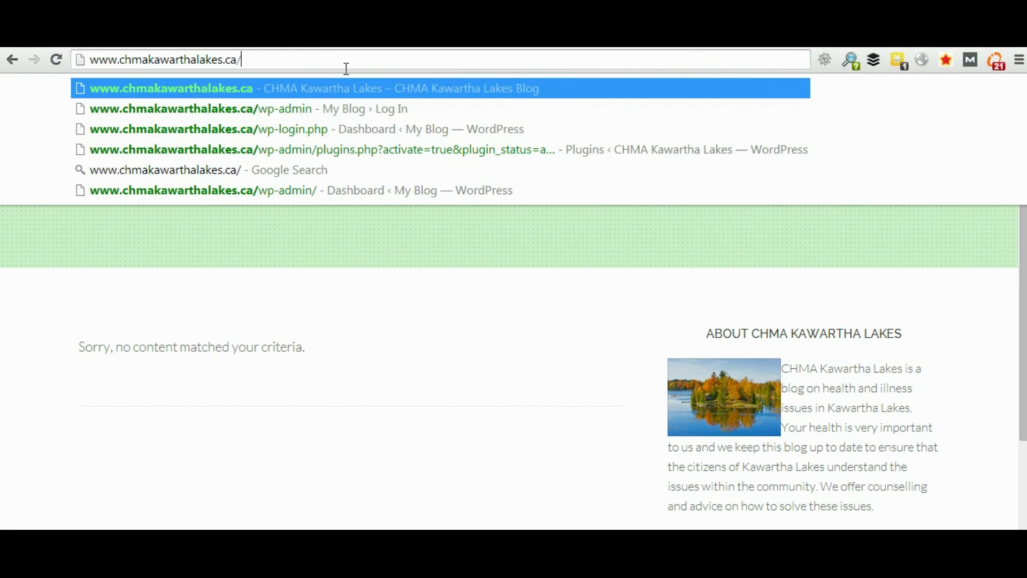
{"action": "type", "text": "sinuwsure"}
{"action": "left_click", "coordinate": [344, 85]}
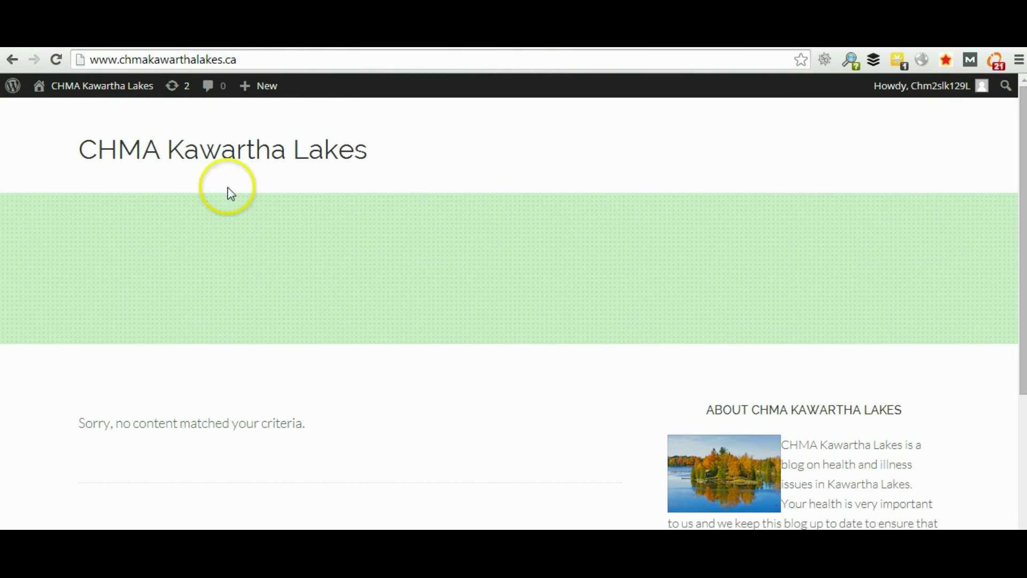
{"action": "left_click", "coordinate": [259, 61]}
{"action": "left_click", "coordinate": [262, 60]}
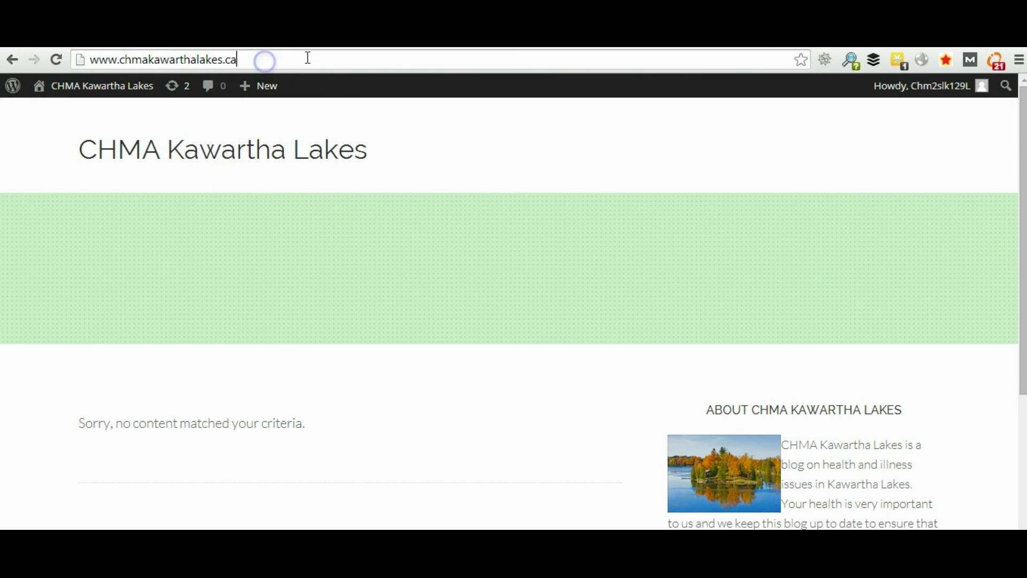
{"action": "type", "text": "/"}
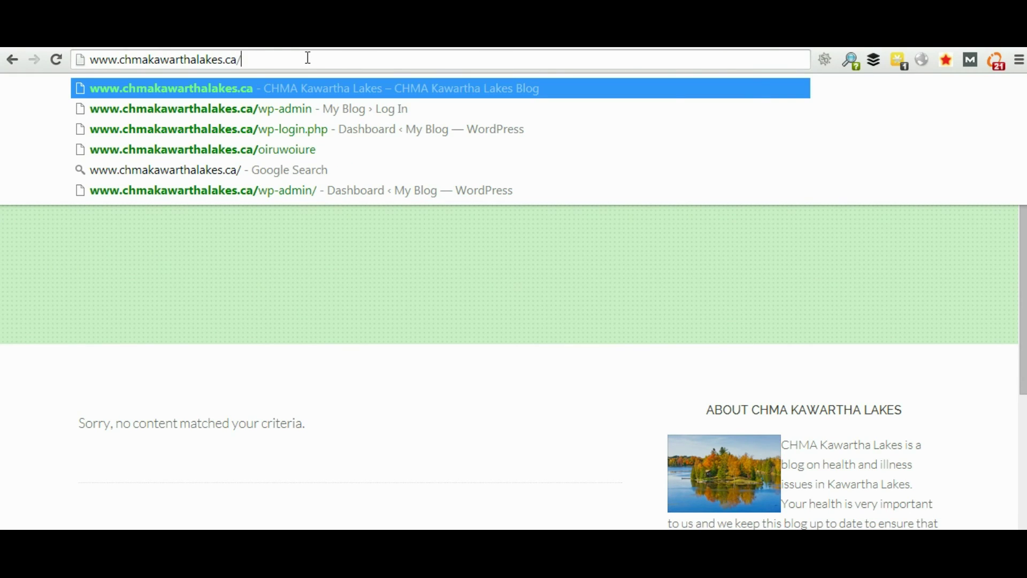
{"action": "type", "text": "test"}
{"action": "key", "text": "Return"}
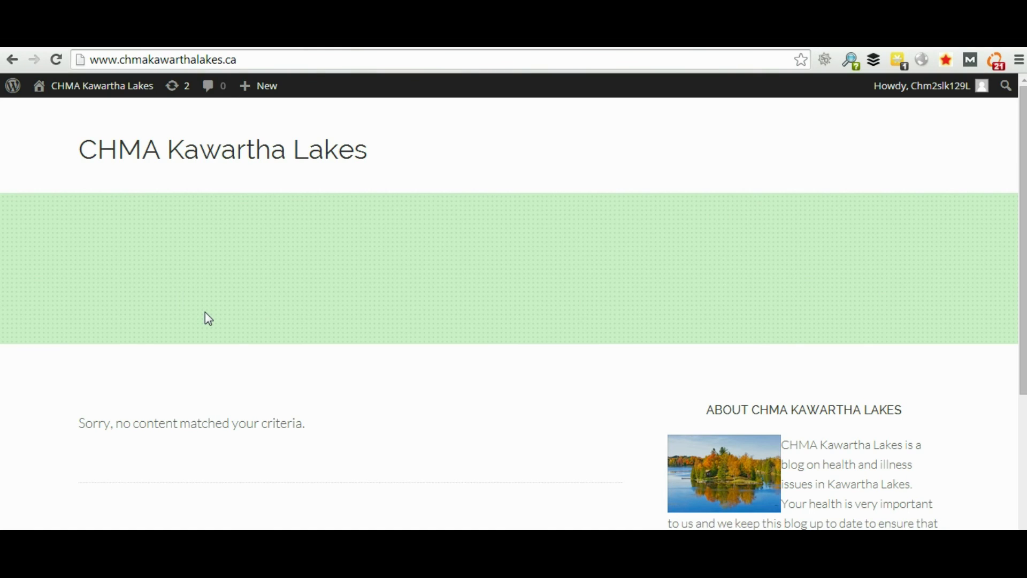
{"action": "left_click", "coordinate": [259, 57]}
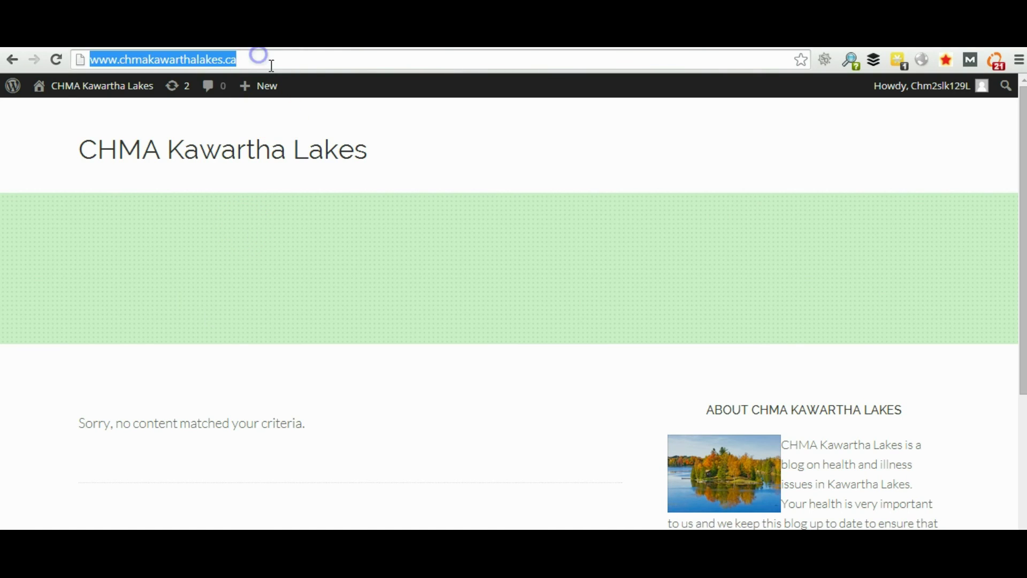
{"action": "left_click", "coordinate": [295, 76]}
{"action": "type", "text": "/innerpage1"}
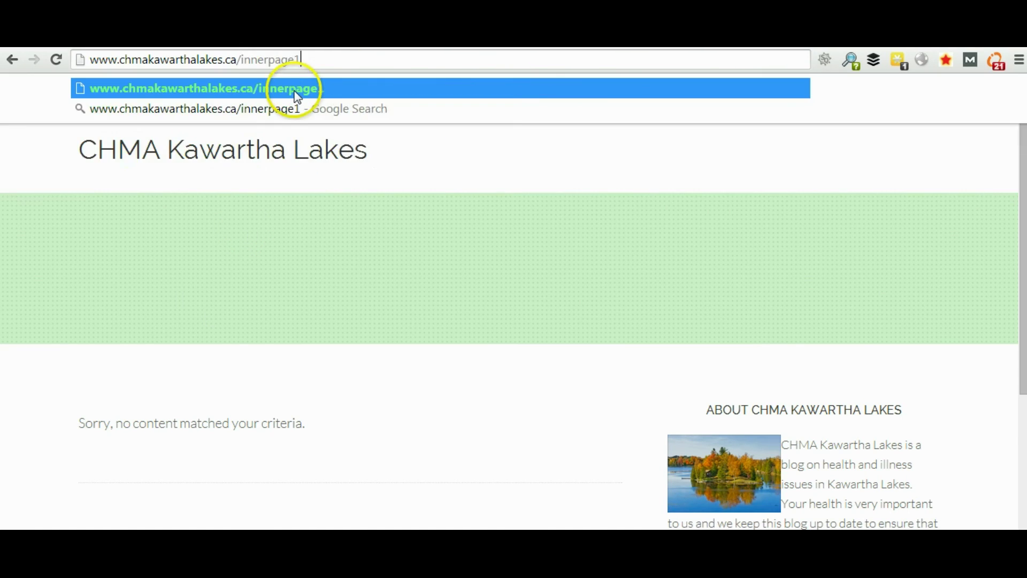
{"action": "key", "text": "Return"}
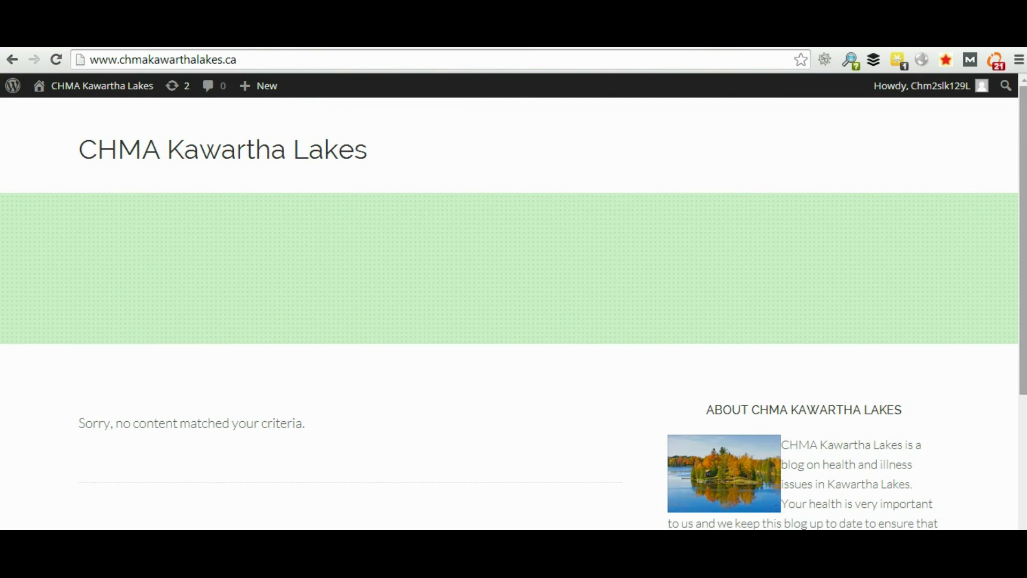
{"action": "left_click_drag", "start_coordinate": [1021, 166], "coordinate": [1015, 134]}
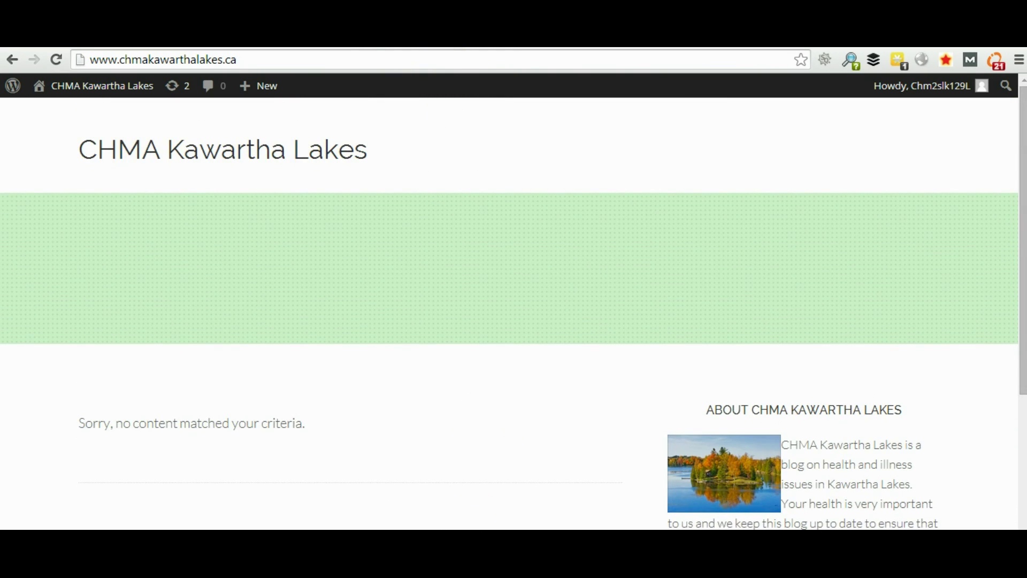
Step: Go back to Plugins and open the SS Pro (SpyderSpanker Pro) Settings tab
{"action": "left_click", "coordinate": [477, 523]}
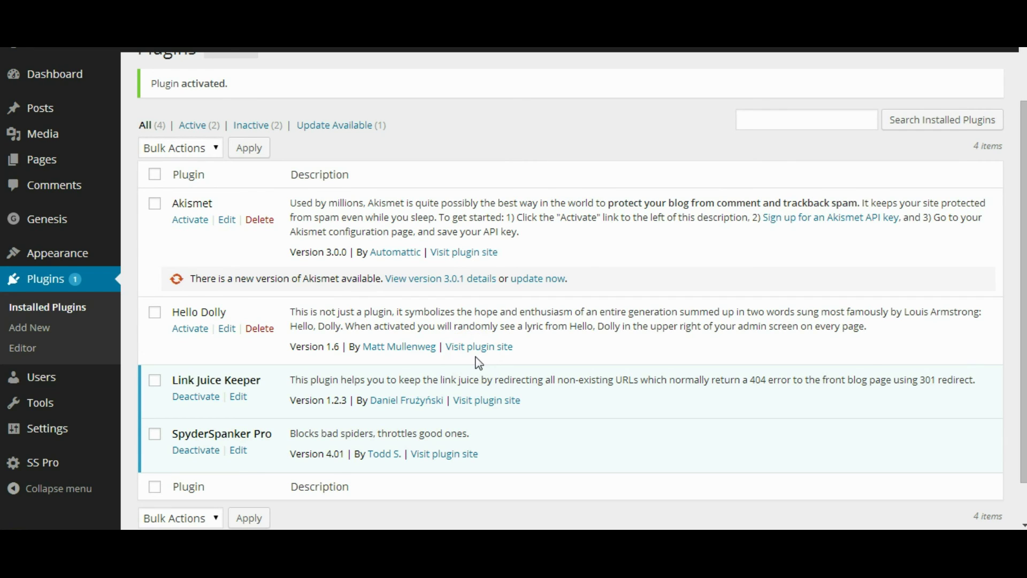
{"action": "left_click", "coordinate": [66, 458]}
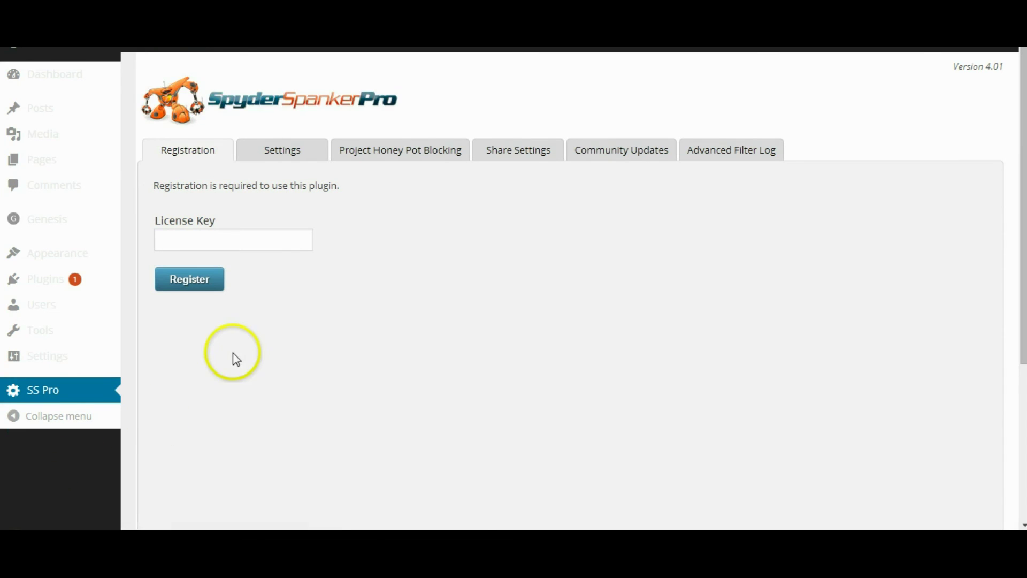
{"action": "left_click", "coordinate": [272, 246]}
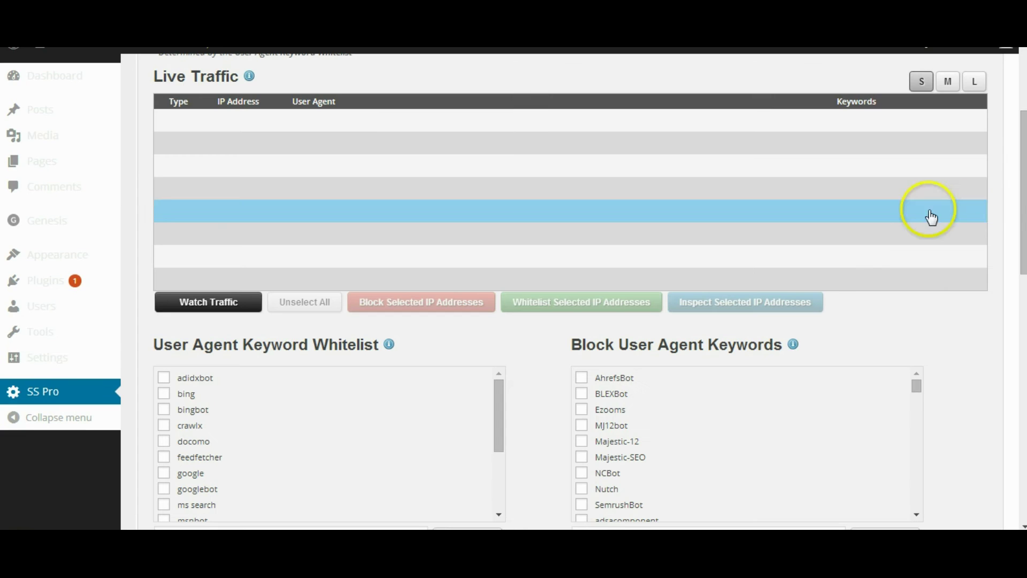
Step: Review the live traffic, whitelist and blocked IP lists, including 100% throttle randomness and 408 Request Timeout status
{"action": "left_click_drag", "start_coordinate": [1022, 203], "coordinate": [1020, 265]}
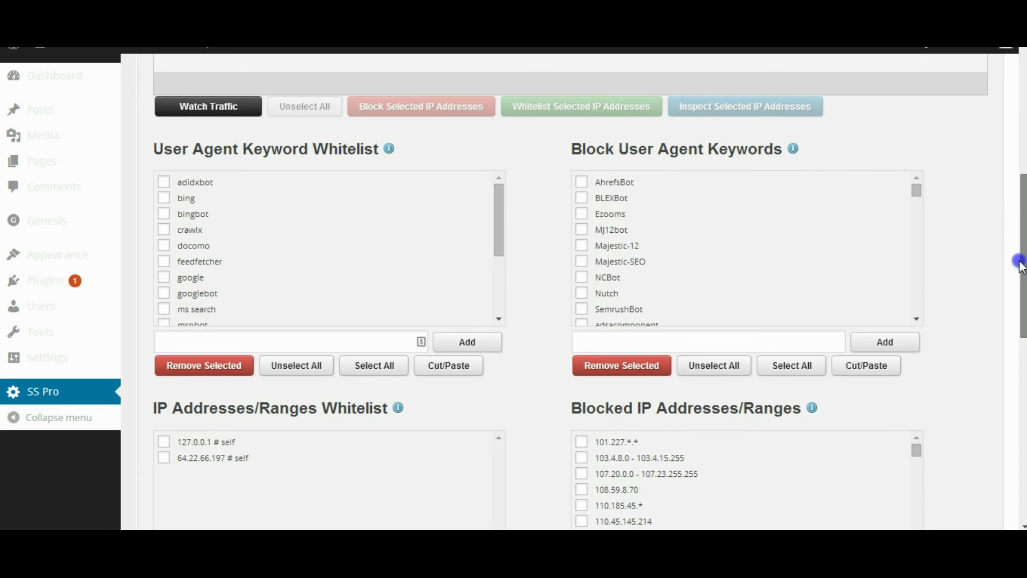
{"action": "left_click_drag", "start_coordinate": [1021, 266], "coordinate": [1015, 146]}
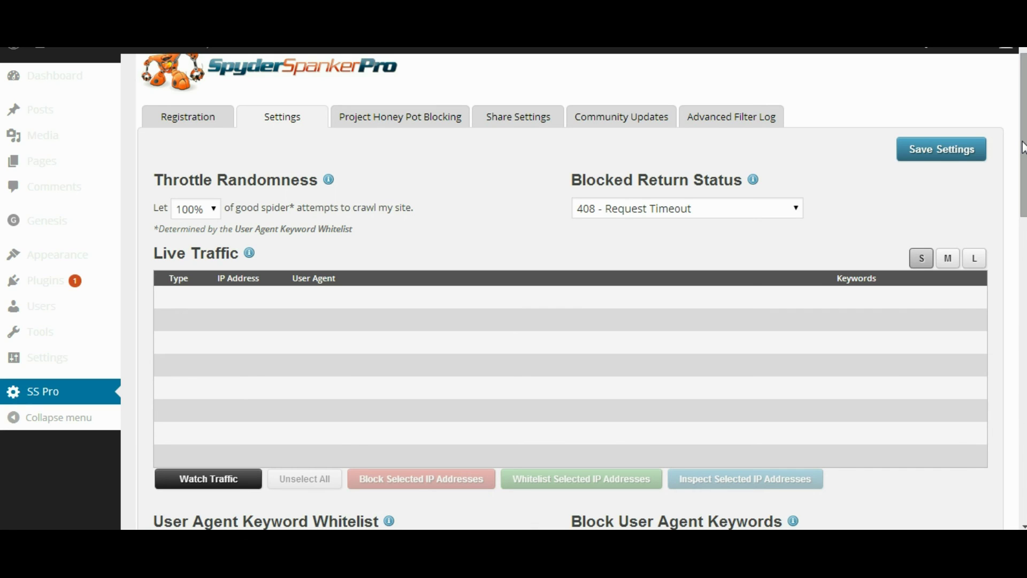
{"action": "left_click_drag", "start_coordinate": [1022, 147], "coordinate": [1016, 329]}
{"action": "left_click_drag", "start_coordinate": [920, 263], "coordinate": [917, 248]}
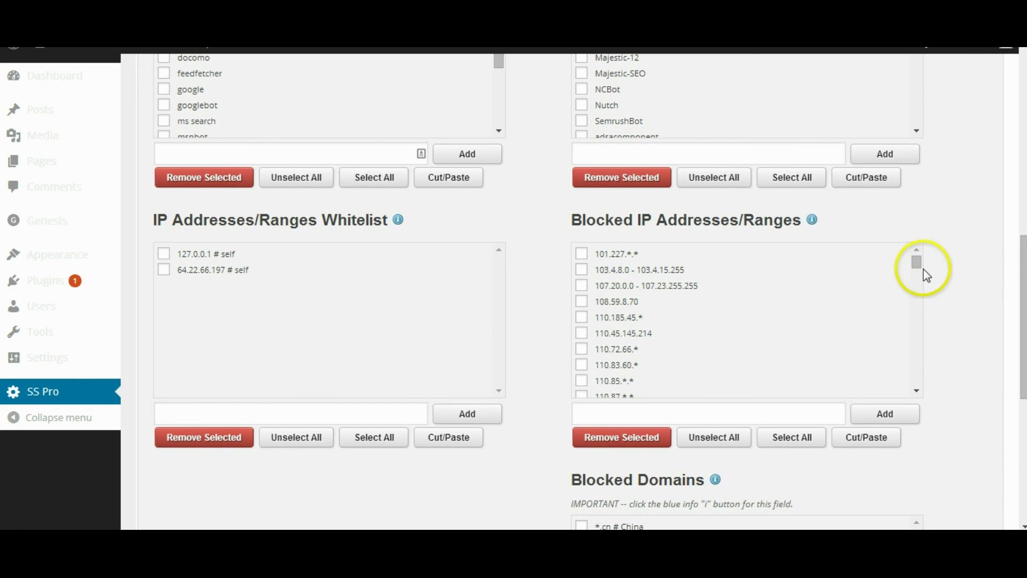
{"action": "left_click", "coordinate": [1023, 313]}
{"action": "left_click_drag", "start_coordinate": [1023, 313], "coordinate": [1016, 126]}
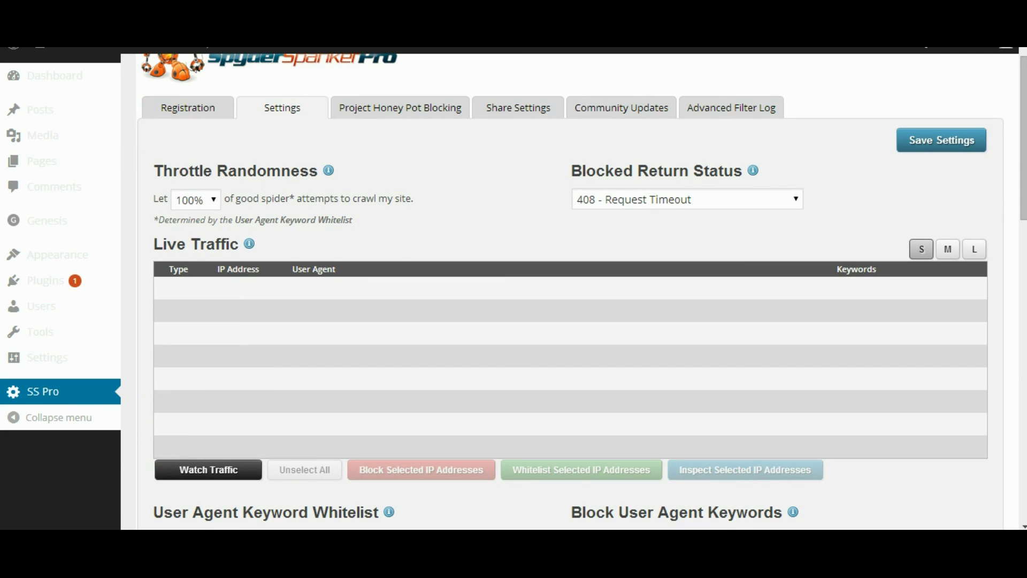
Step: Visit and reload the live front page, then open All Pages, which lists only Sample Page
{"action": "mouse_move", "coordinate": [79, 131]}
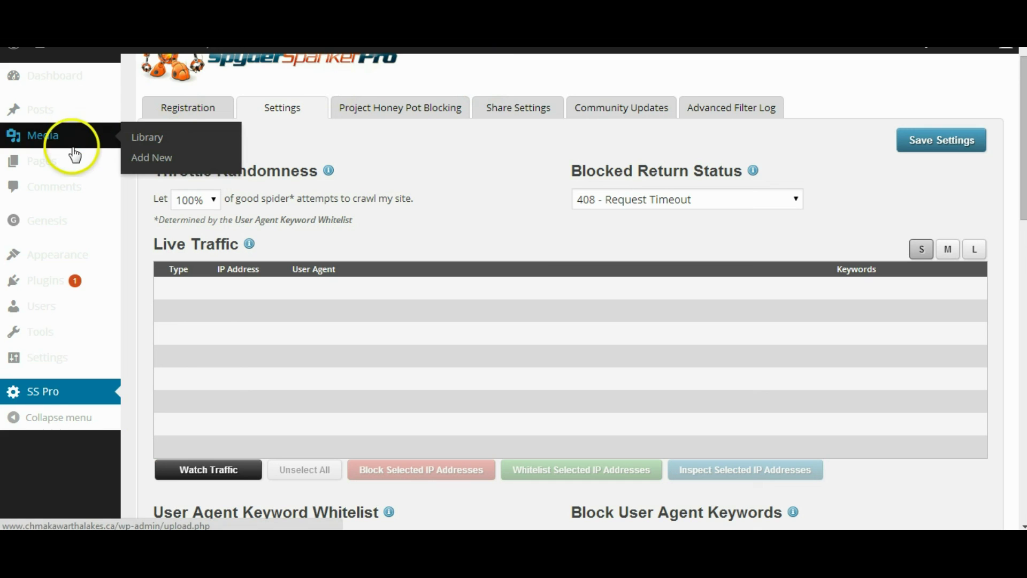
{"action": "mouse_move", "coordinate": [75, 162]}
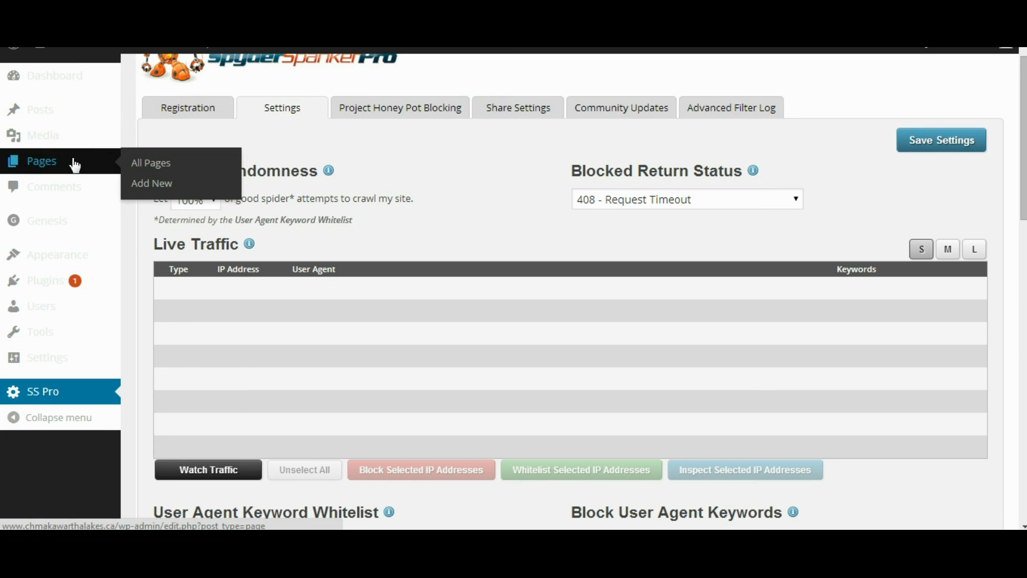
{"action": "mouse_move", "coordinate": [43, 51]}
{"action": "left_click", "coordinate": [59, 67]}
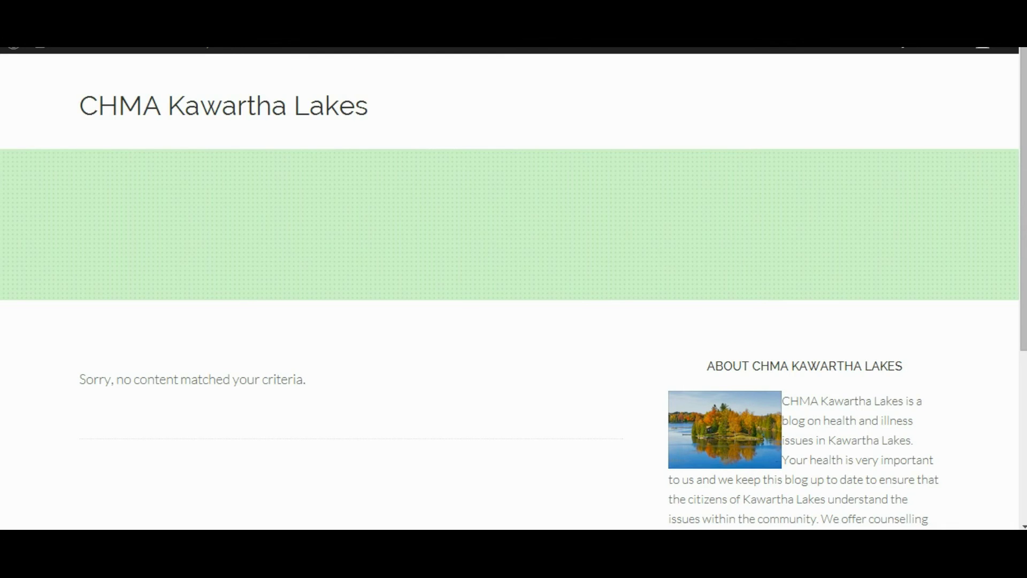
{"action": "left_click", "coordinate": [126, 104]}
{"action": "left_click_drag", "start_coordinate": [1021, 202], "coordinate": [995, 156]}
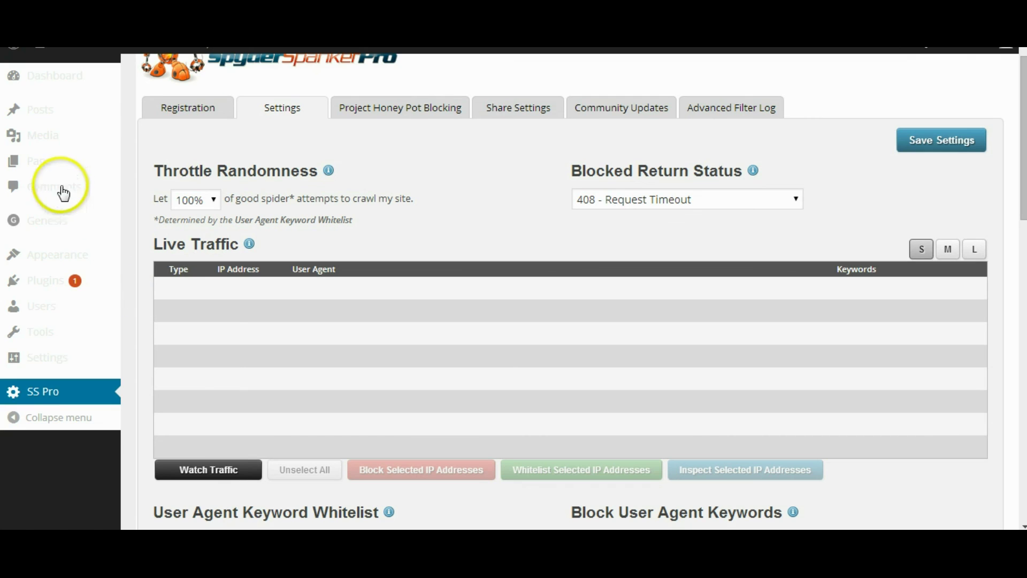
{"action": "left_click", "coordinate": [63, 168]}
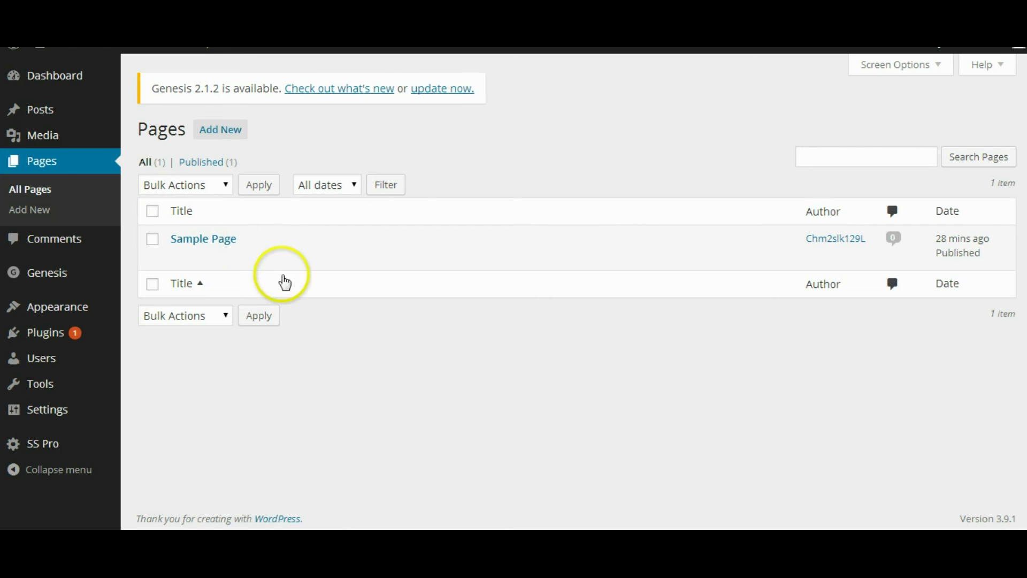
Step: Trash the Sample Page and publish a new 'About Us' page with body text 'About u'
{"action": "left_click", "coordinate": [266, 258]}
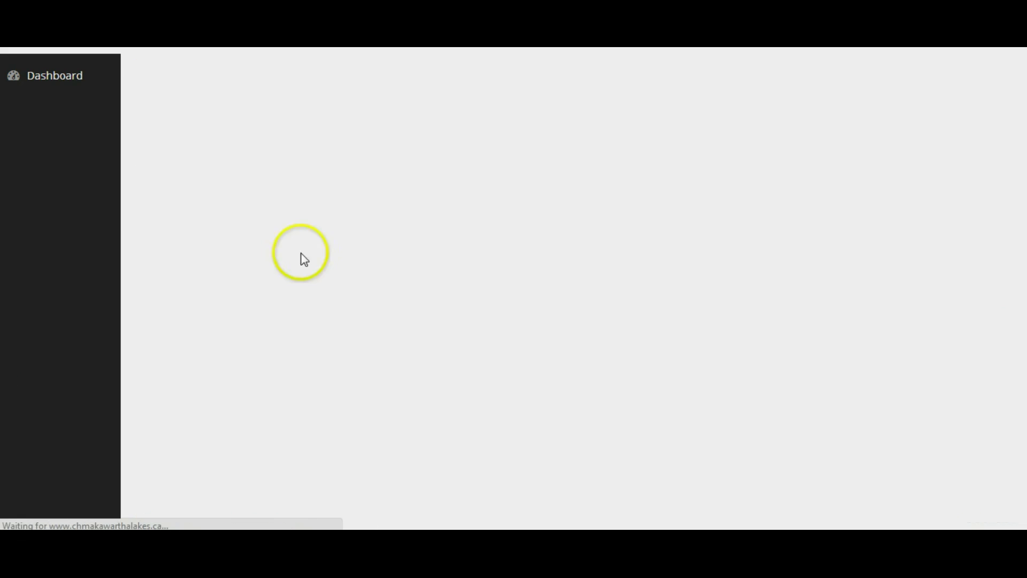
{"action": "left_click", "coordinate": [242, 138]}
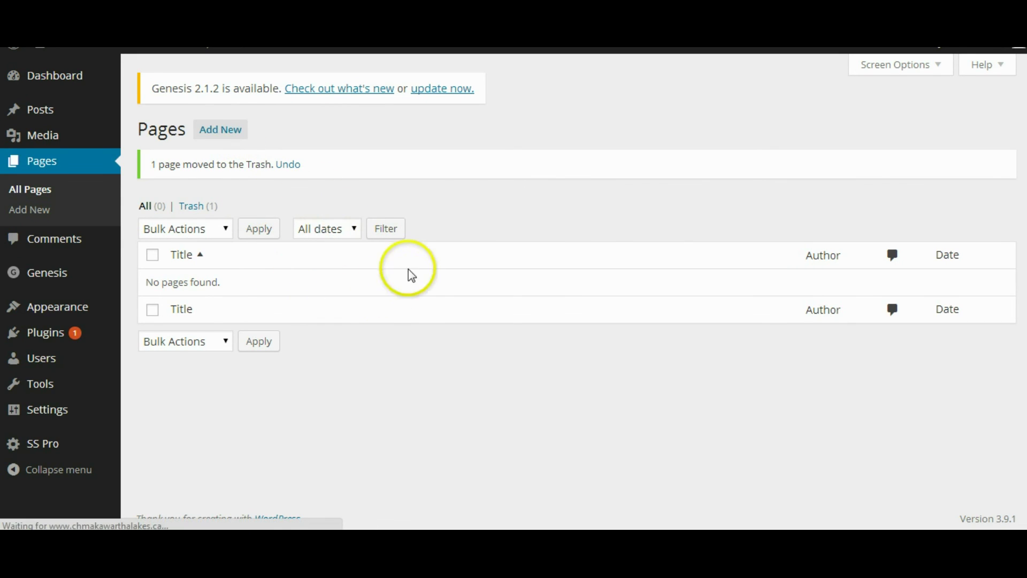
{"action": "type", "text": "About Us"}
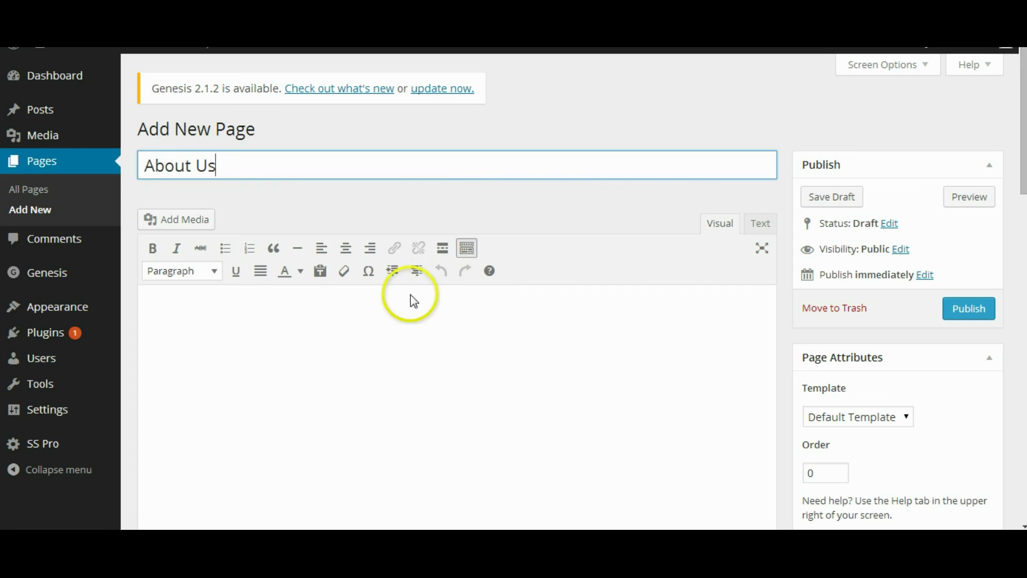
{"action": "left_click", "coordinate": [410, 298]}
{"action": "type", "text": "About u"}
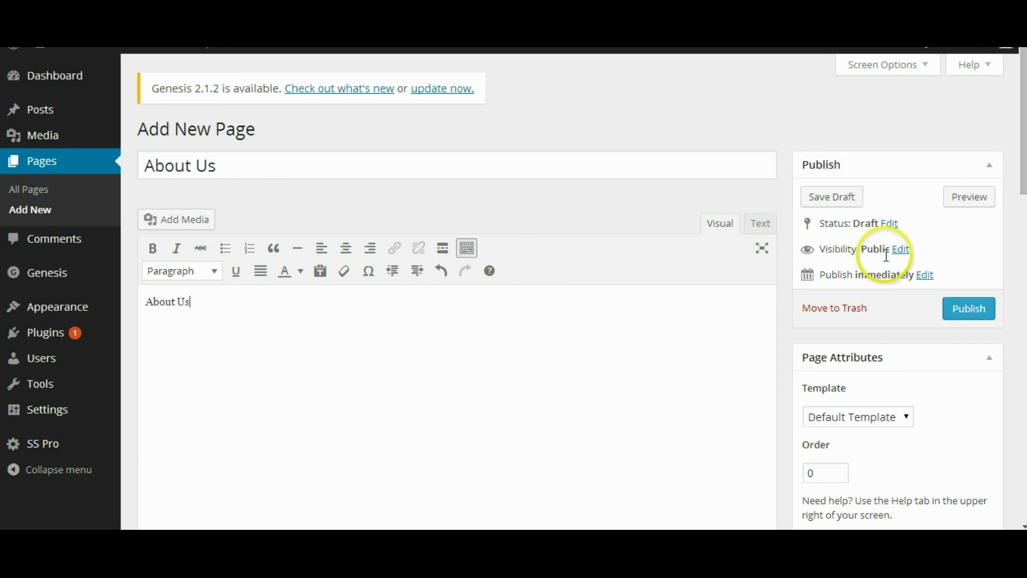
{"action": "left_click", "coordinate": [971, 311]}
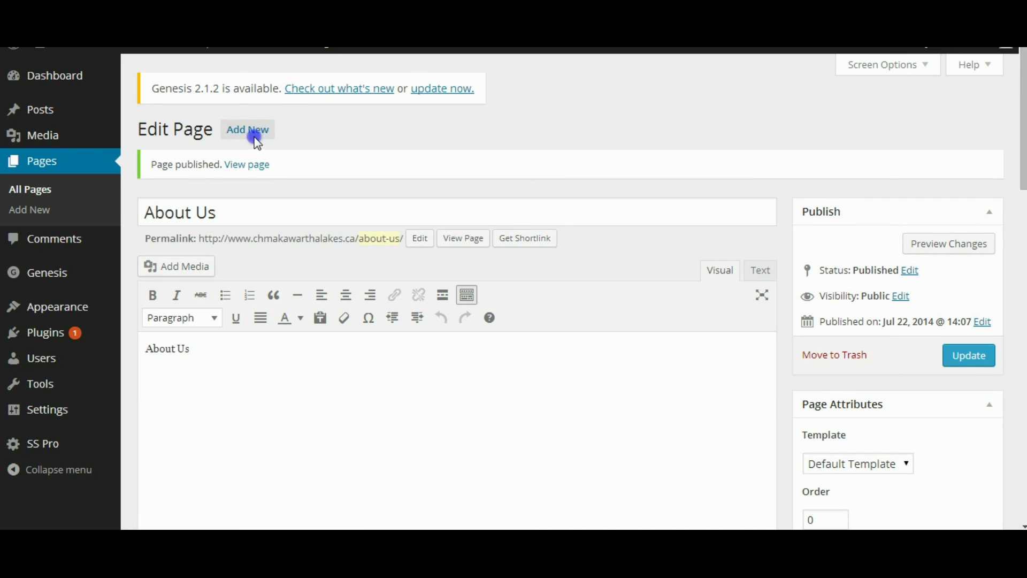
Step: Start another new page titled 'Contact Us'
{"action": "left_click", "coordinate": [249, 144]}
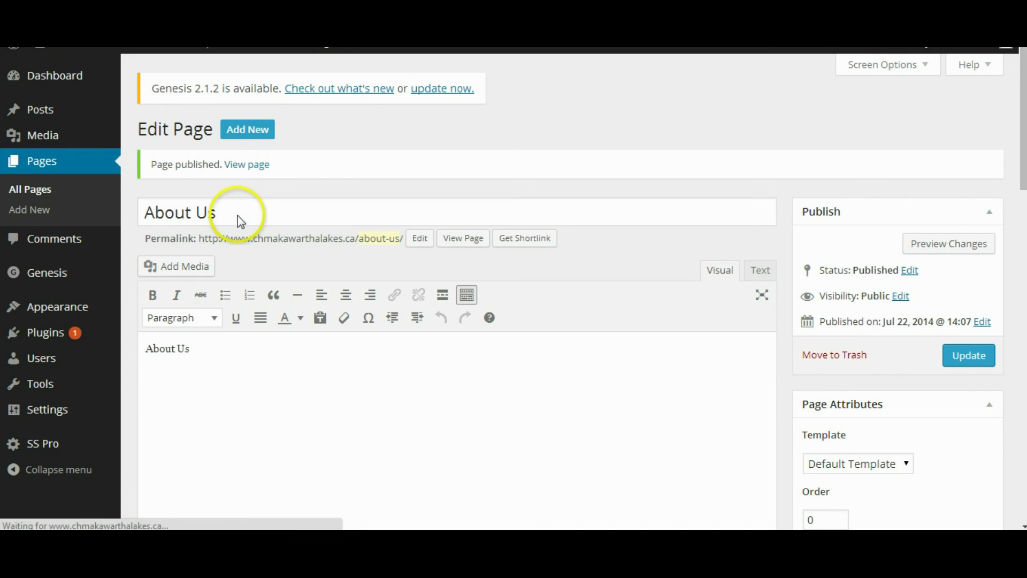
{"action": "left_click", "coordinate": [428, 163]}
{"action": "type", "text": "Contact"}
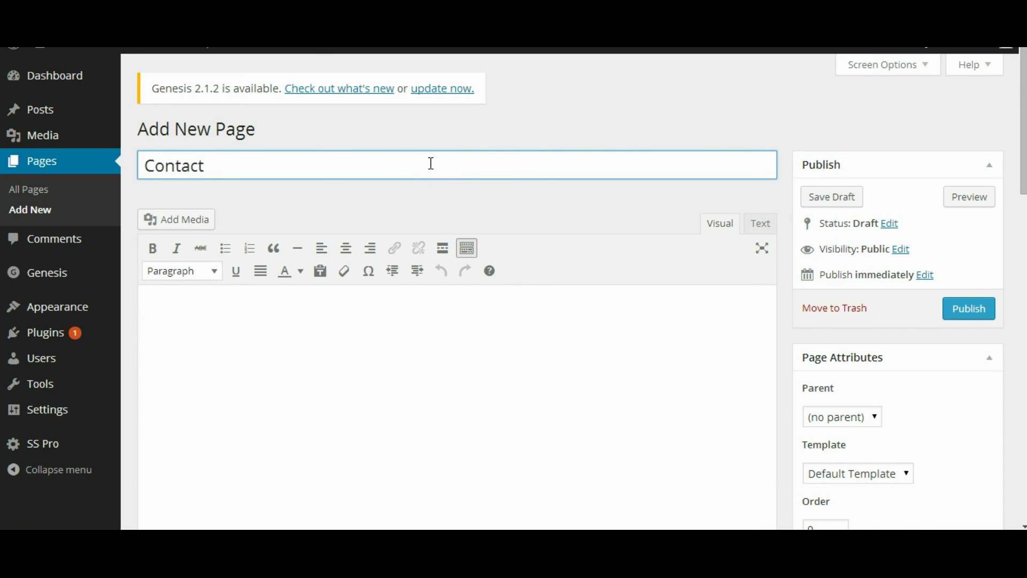
{"action": "type", "text": " Us"}
Step: Add the founder text, portrait and lake photo to About Us, update it, and view the page
{"action": "left_click", "coordinate": [344, 305]}
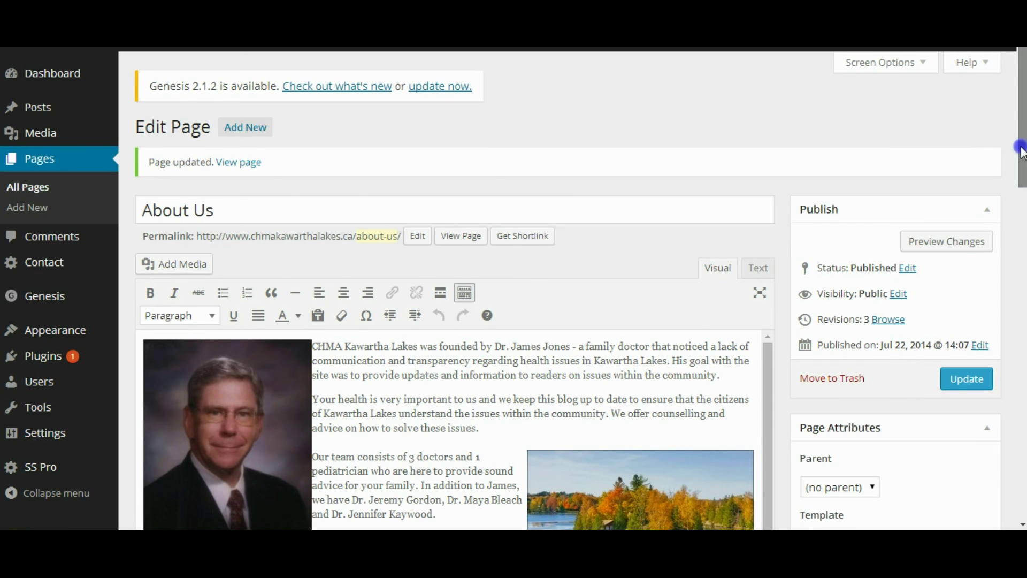
{"action": "left_click_drag", "start_coordinate": [1016, 149], "coordinate": [1015, 150]}
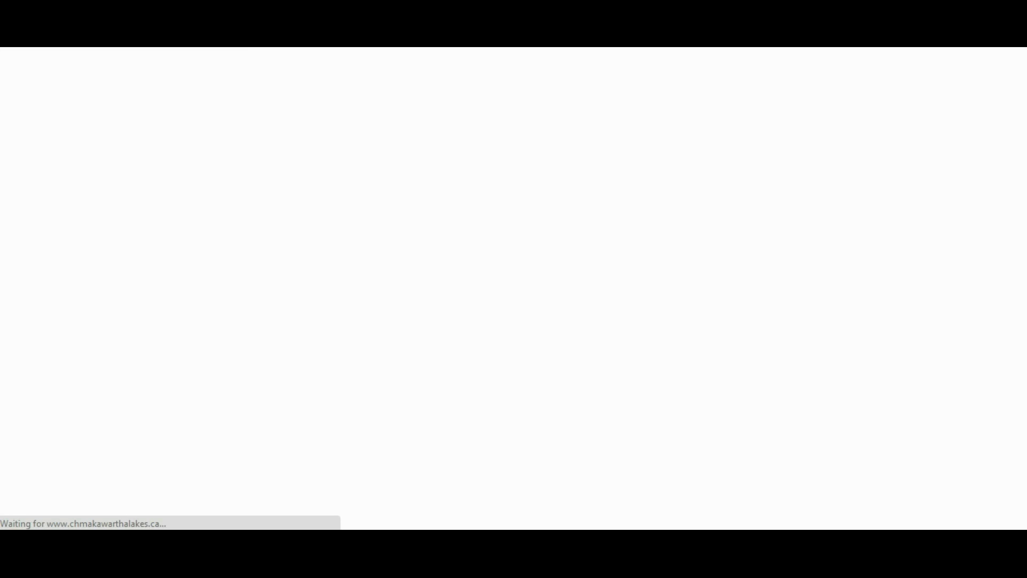
{"action": "left_click", "coordinate": [252, 185]}
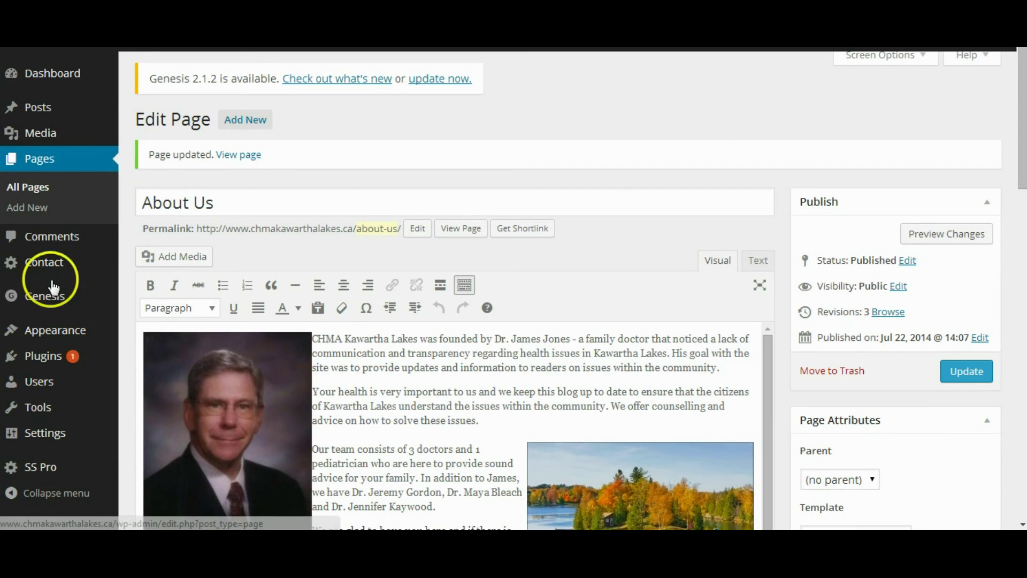
Step: In Appearance > Menus, create Menu 1 with Home, About Us and Contact Us as the Primary Navigation Menu
{"action": "mouse_move", "coordinate": [56, 329]}
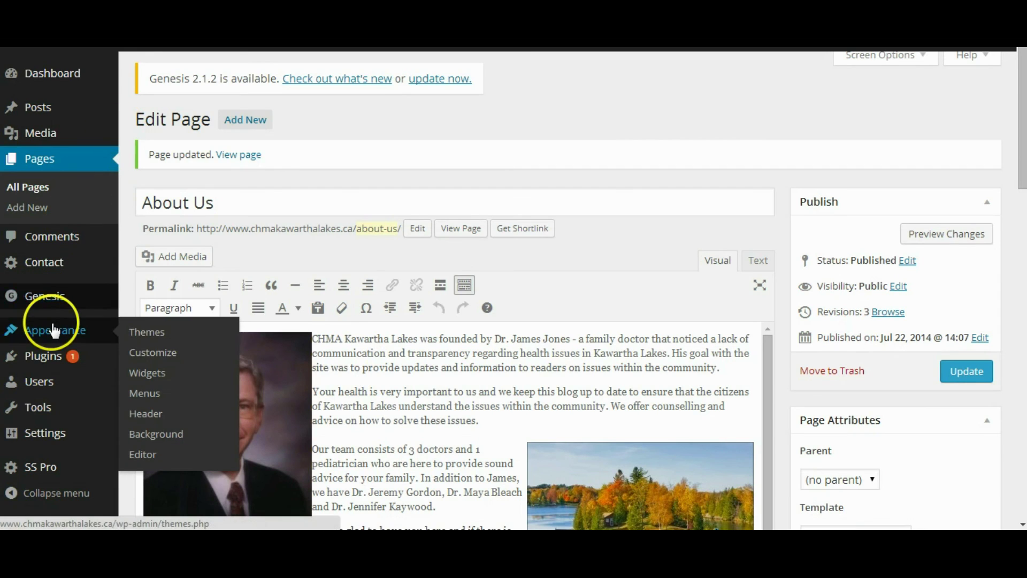
{"action": "left_click", "coordinate": [145, 393]}
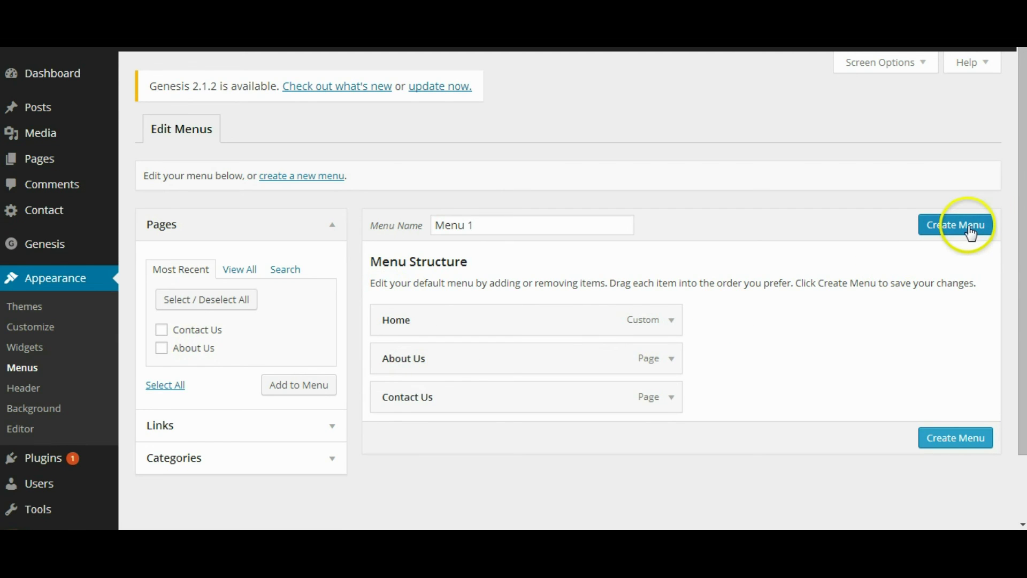
{"action": "left_click", "coordinate": [952, 438]}
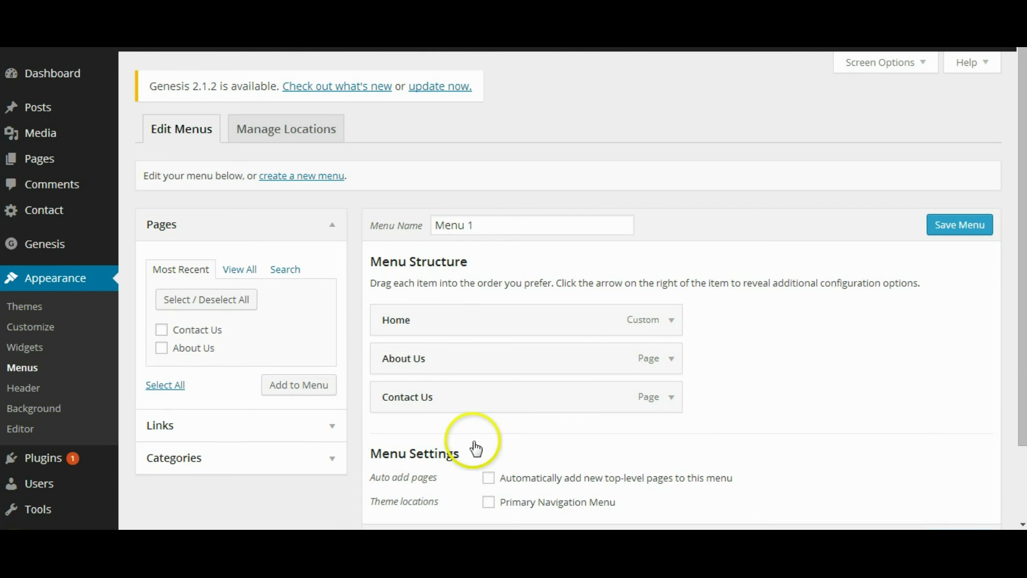
{"action": "left_click_drag", "start_coordinate": [1022, 321], "coordinate": [1022, 364]}
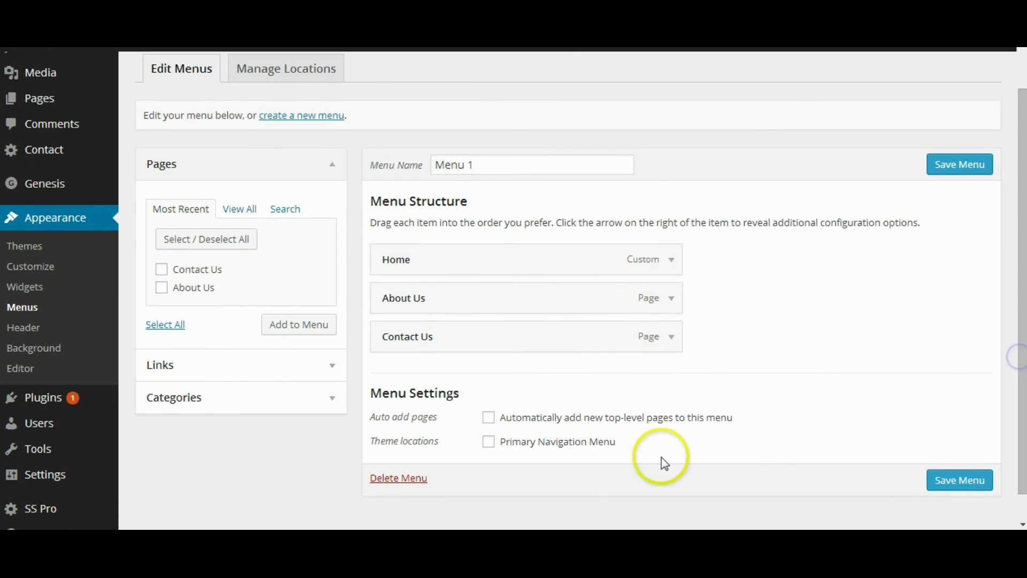
{"action": "left_click", "coordinate": [488, 442]}
{"action": "left_click", "coordinate": [975, 481]}
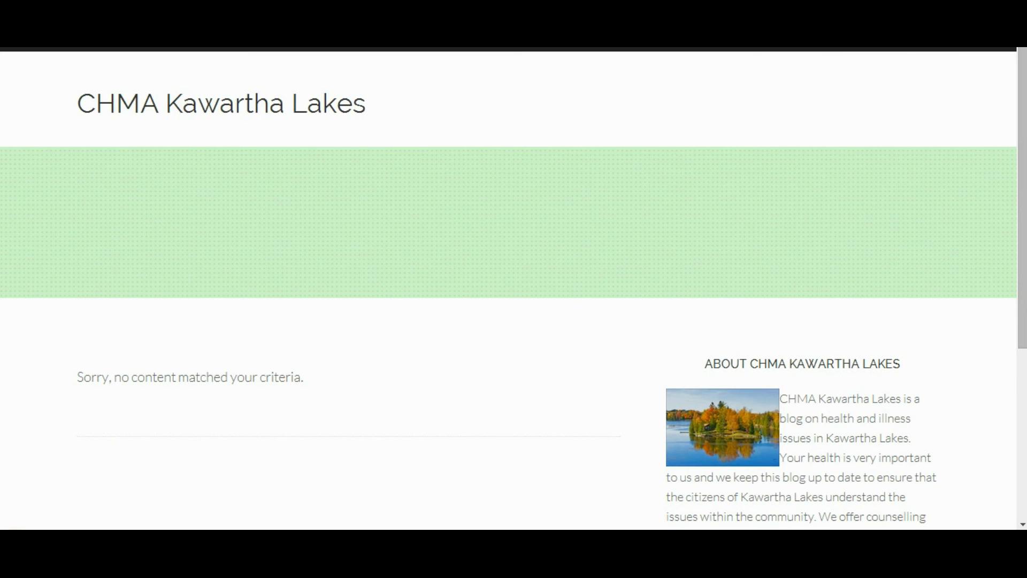
Step: Refresh the site with F5 and browse the About Us page through the new menu
{"action": "key", "text": "F5"}
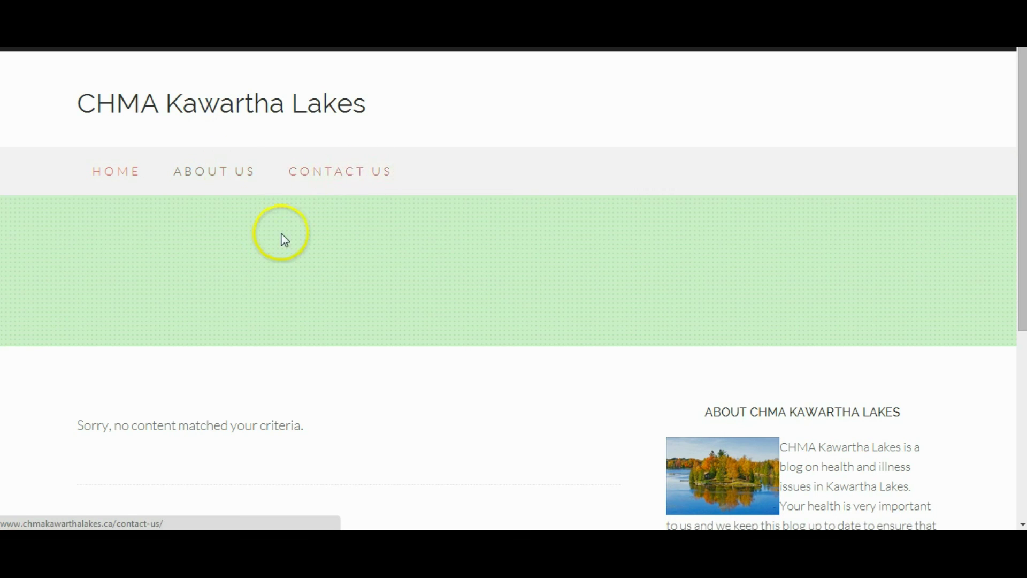
{"action": "left_click", "coordinate": [233, 172]}
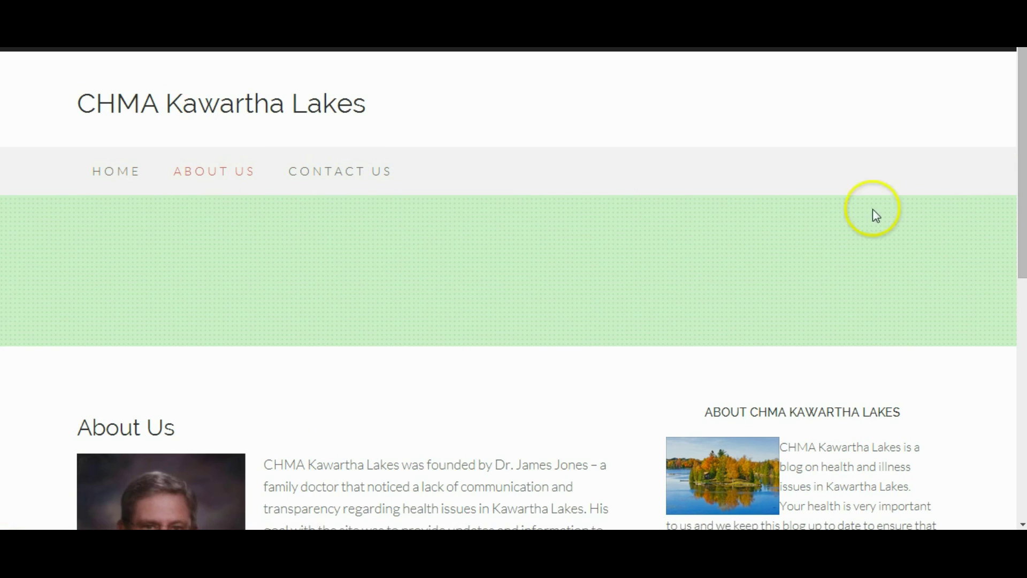
{"action": "left_click", "coordinate": [1020, 145]}
{"action": "left_click_drag", "start_coordinate": [1019, 145], "coordinate": [1000, 349]}
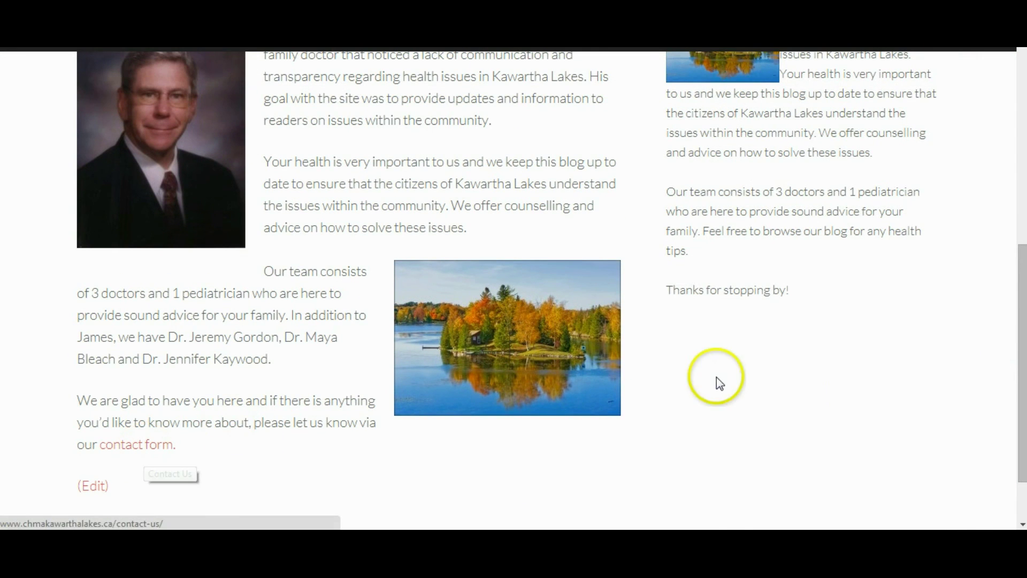
{"action": "left_click", "coordinate": [1016, 321]}
{"action": "left_click_drag", "start_coordinate": [1016, 321], "coordinate": [1011, 130]}
Step: Open and scroll through the Contact Us page from the navigation bar
{"action": "left_click", "coordinate": [390, 177]}
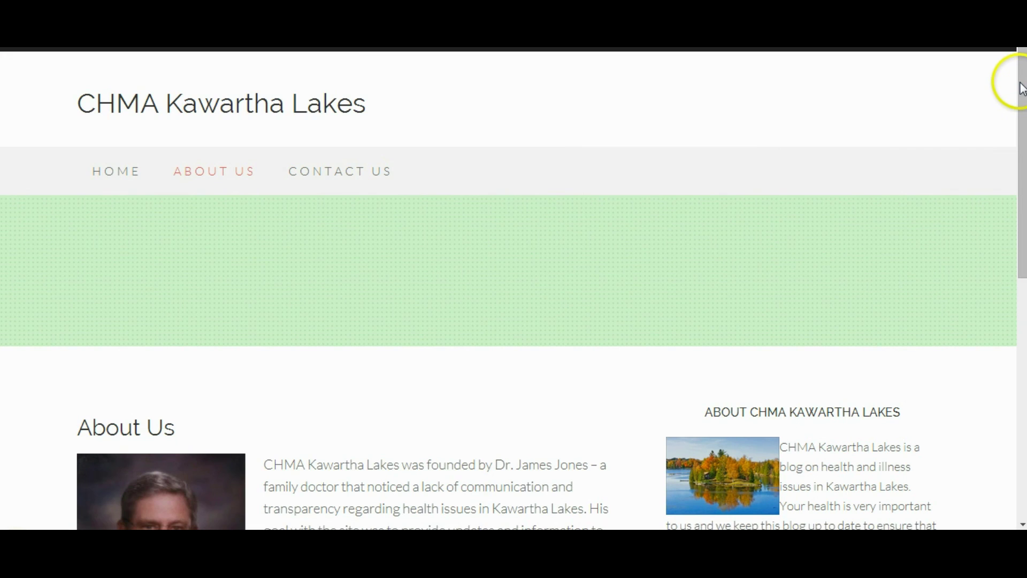
{"action": "mouse_move", "coordinate": [1018, 143]}
{"action": "left_mouse_down"}
{"action": "mouse_move", "coordinate": [1000, 282]}
{"action": "mouse_move", "coordinate": [999, 328]}
{"action": "mouse_move", "coordinate": [1023, 312]}
{"action": "mouse_move", "coordinate": [1017, 373]}
{"action": "mouse_move", "coordinate": [995, 199]}
{"action": "left_mouse_up"}
{"action": "left_click", "coordinate": [433, 389]}
{"action": "left_click_drag", "start_coordinate": [170, 219], "coordinate": [297, 259]}
{"action": "left_click", "coordinate": [298, 259]}
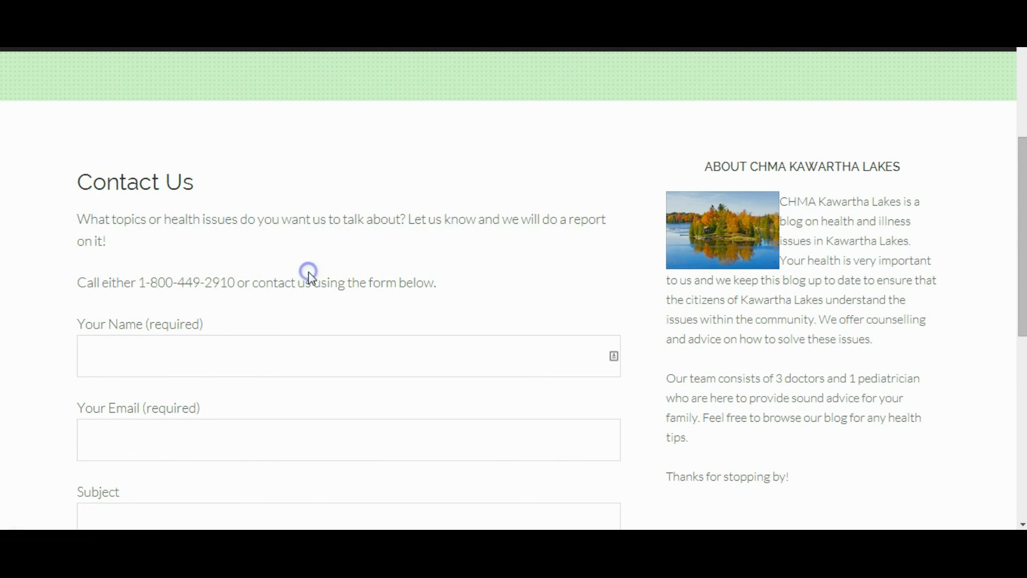
{"action": "left_click_drag", "start_coordinate": [1016, 195], "coordinate": [1006, 79]}
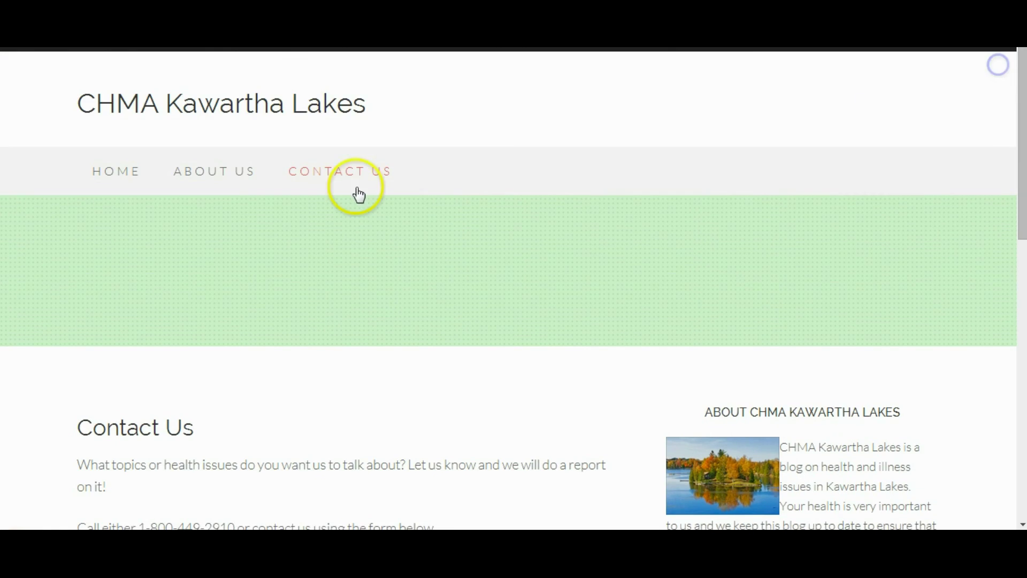
Step: Return to the home page via the site title and scroll through it
{"action": "left_click", "coordinate": [136, 109]}
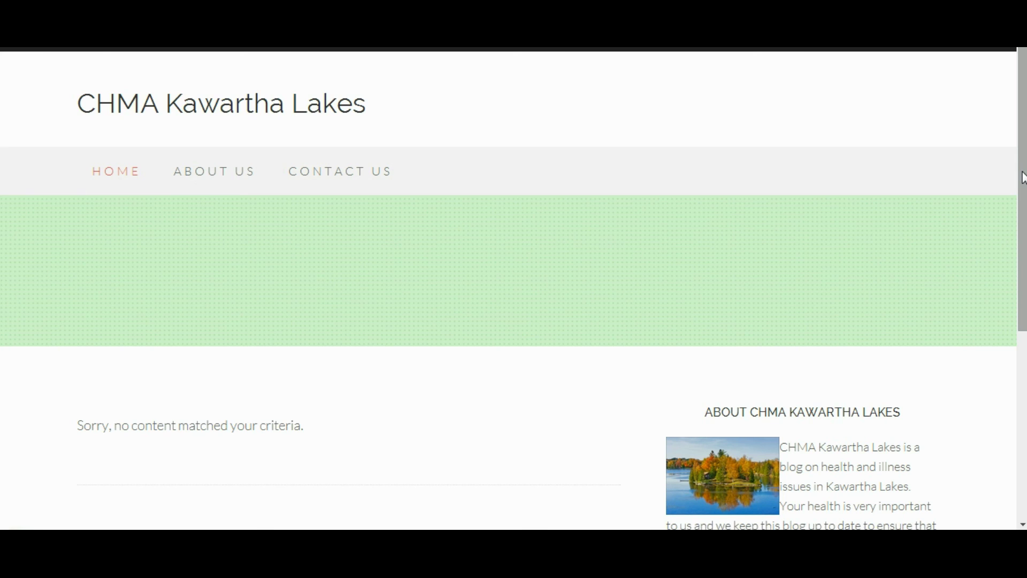
{"action": "left_click_drag", "start_coordinate": [1022, 177], "coordinate": [1016, 257]}
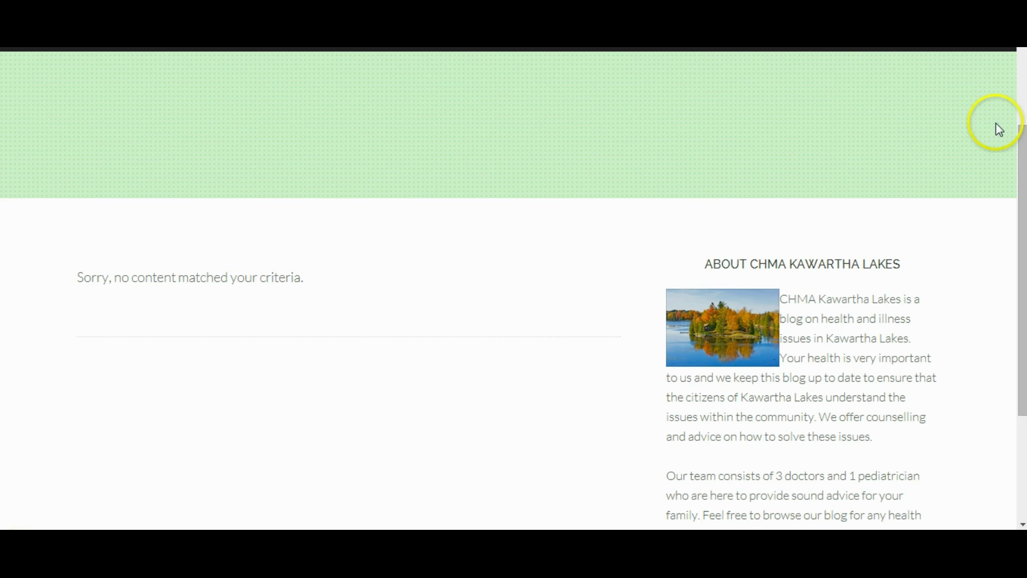
{"action": "left_click_drag", "start_coordinate": [1020, 144], "coordinate": [1016, 64]}
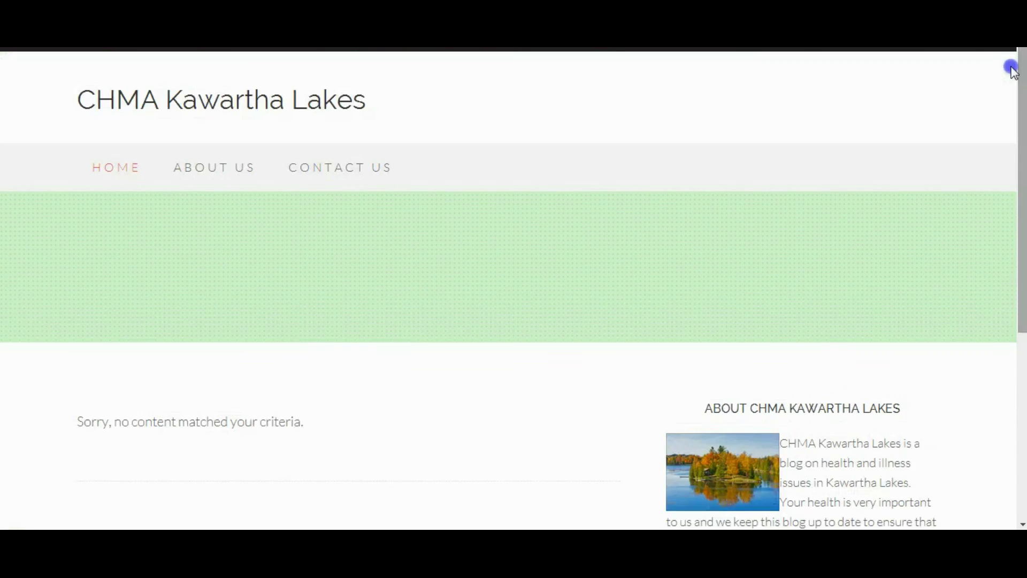